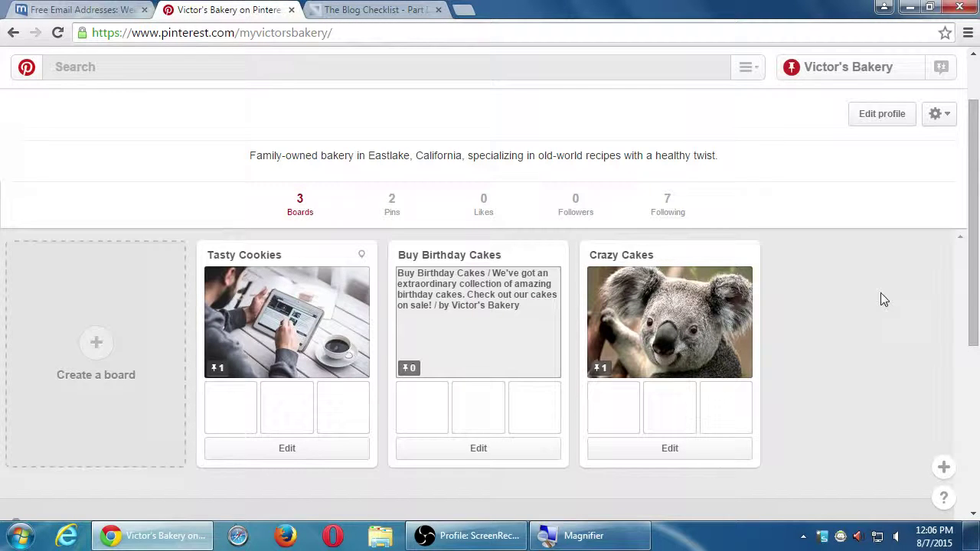
Look over the Victor's Bakery profile and its boards, and return to the home feed
scroll(880, 300, "up", 1)
scroll(880, 299, "down", 1)
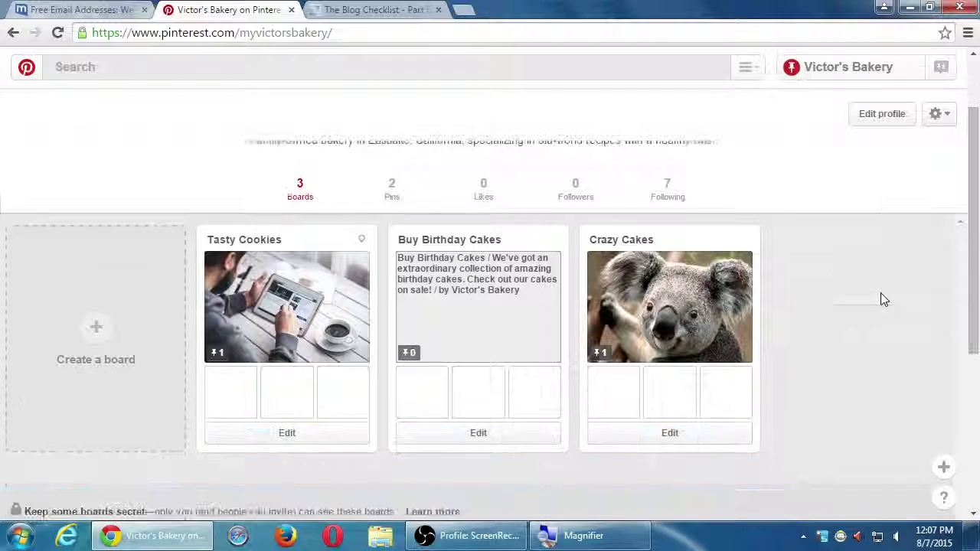
scroll(880, 299, "up", 1)
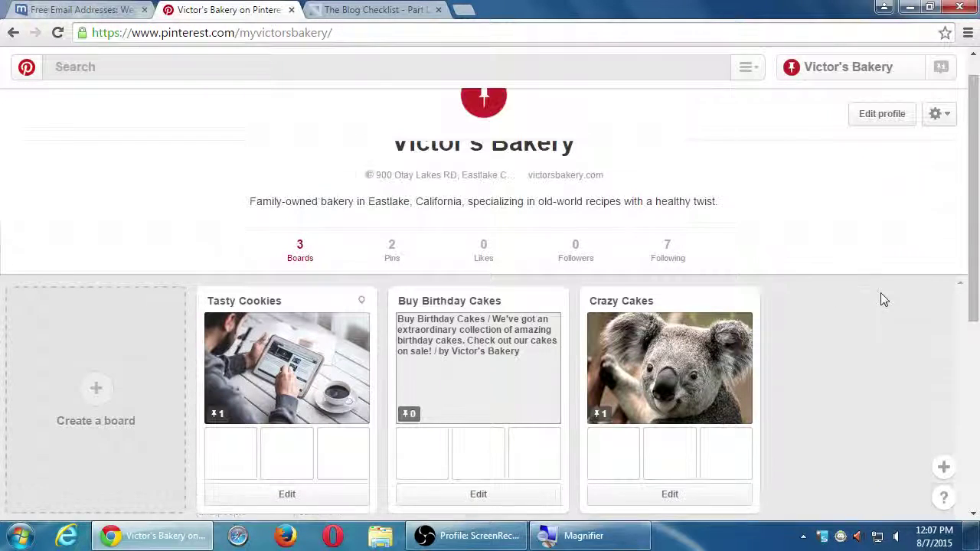
key("super+plus")
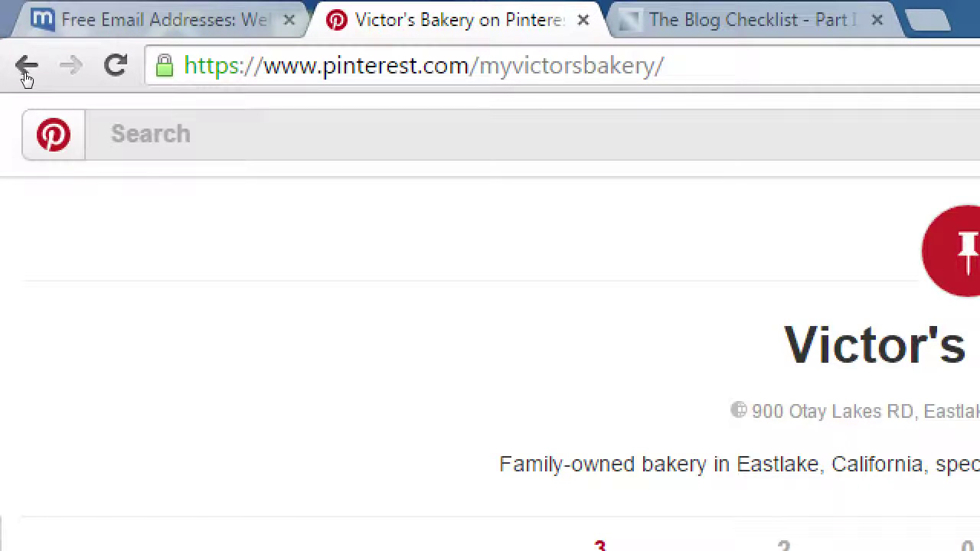
left_click(25, 76)
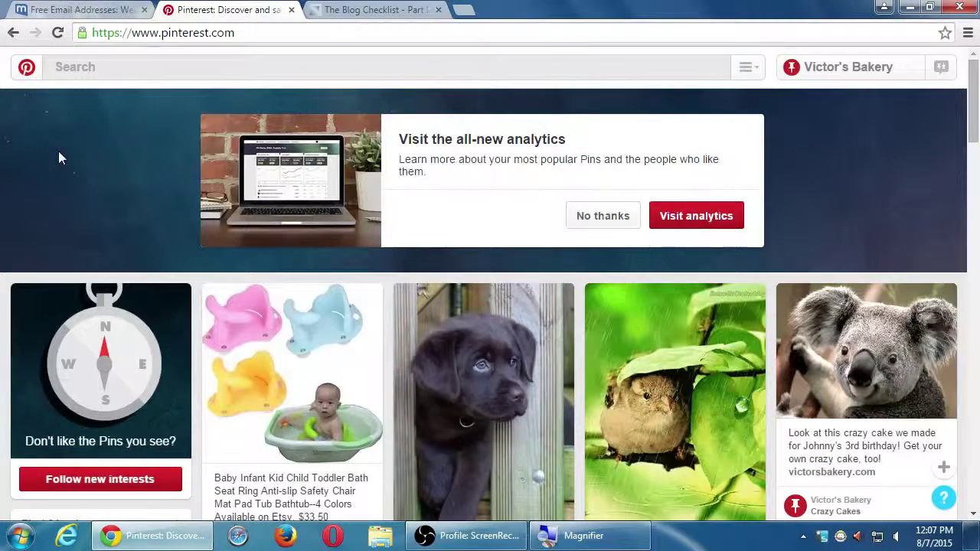
Browse the home feed and examine the recommended pins and the boards or interests they come from
scroll(351, 361, "down", 3)
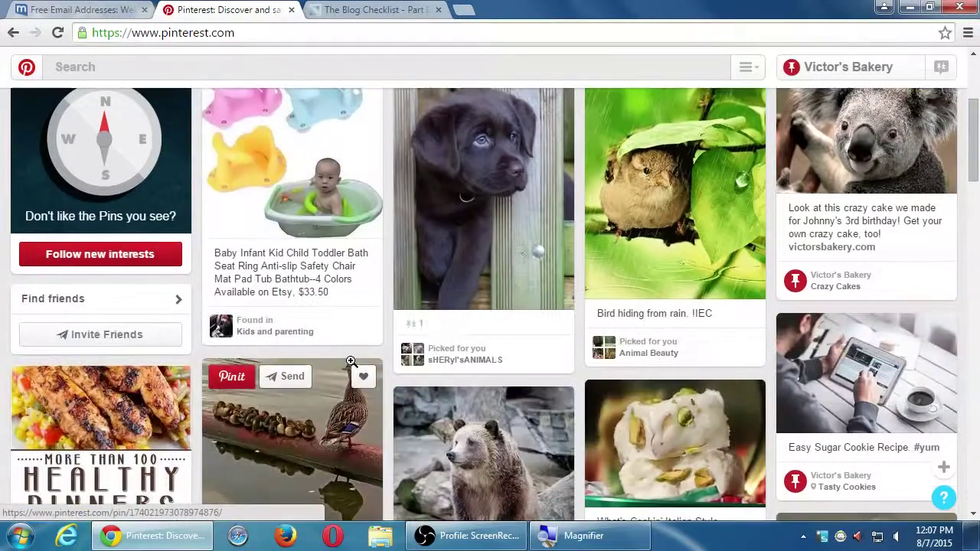
scroll(349, 351, "down", 3)
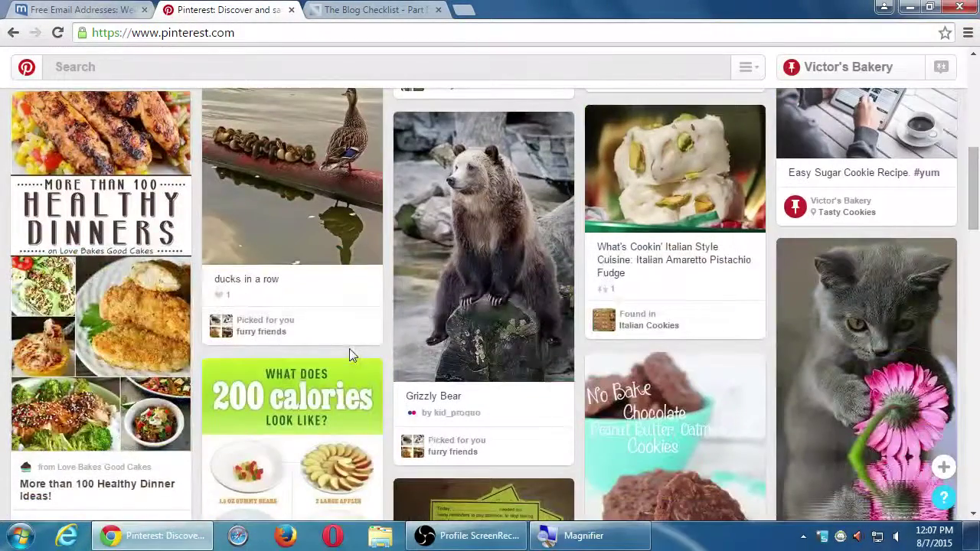
mouse_move(147, 301)
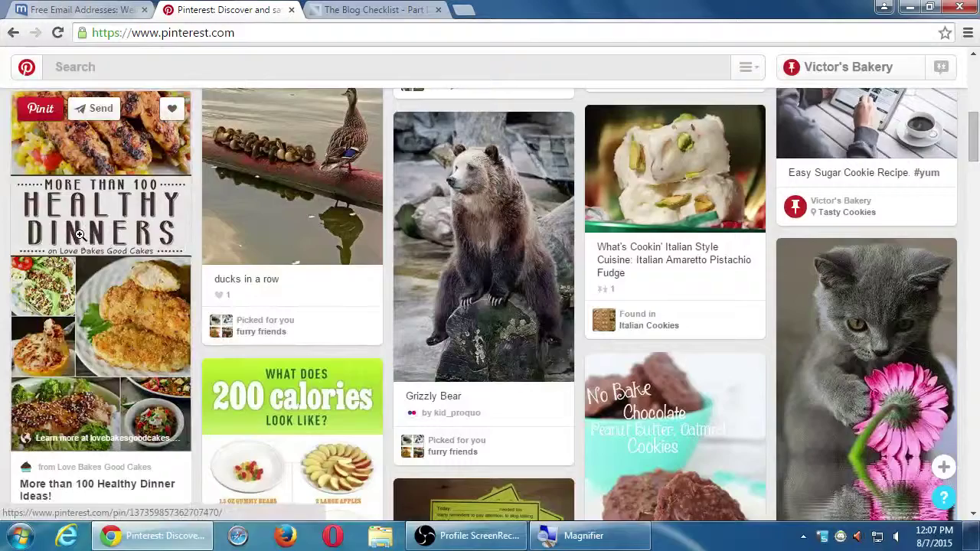
scroll(127, 310, "down", 4)
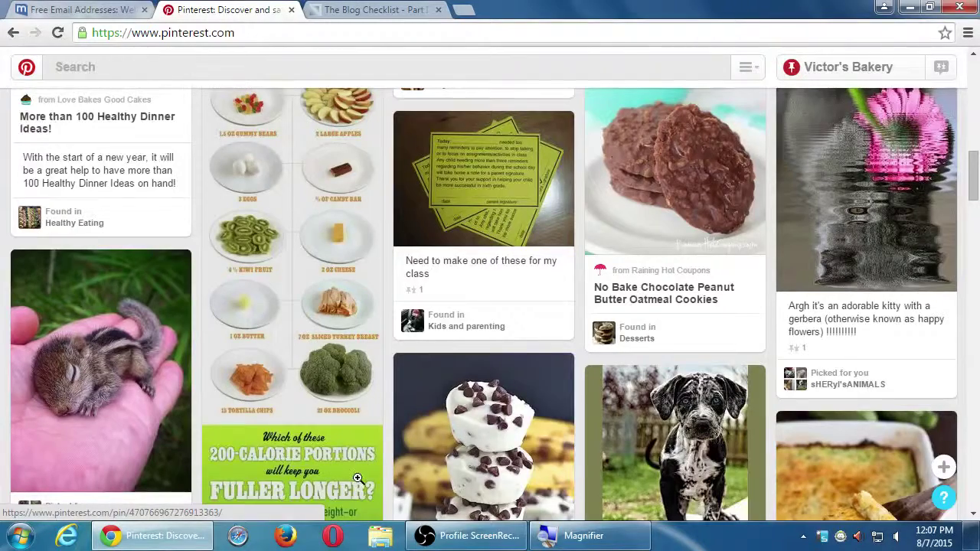
scroll(354, 466, "down", 6)
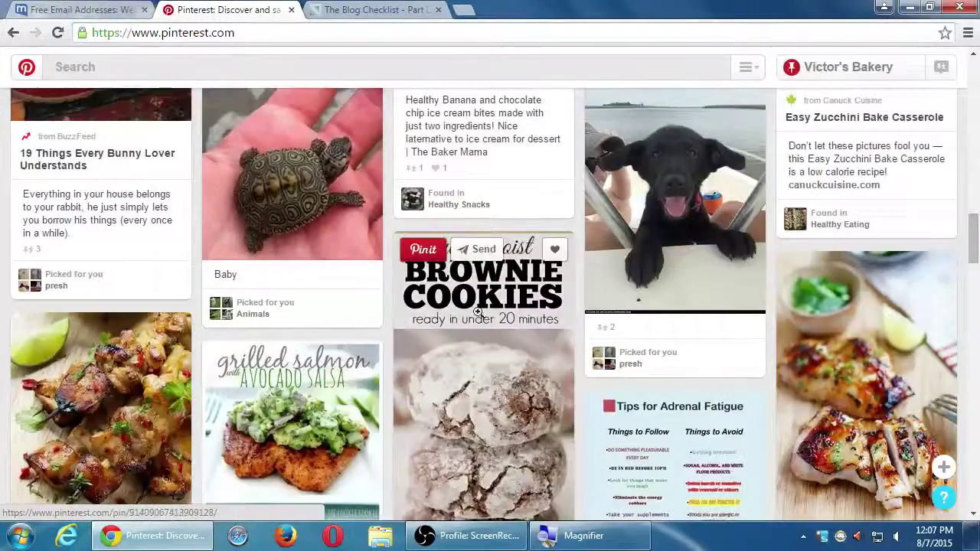
scroll(403, 314, "down", 3)
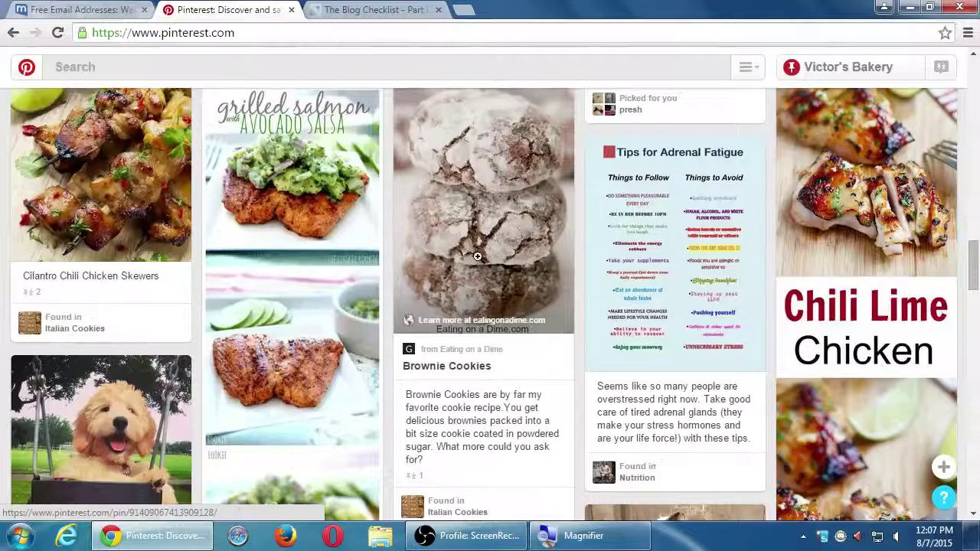
scroll(463, 287, "down", 3)
scroll(462, 288, "up", 3)
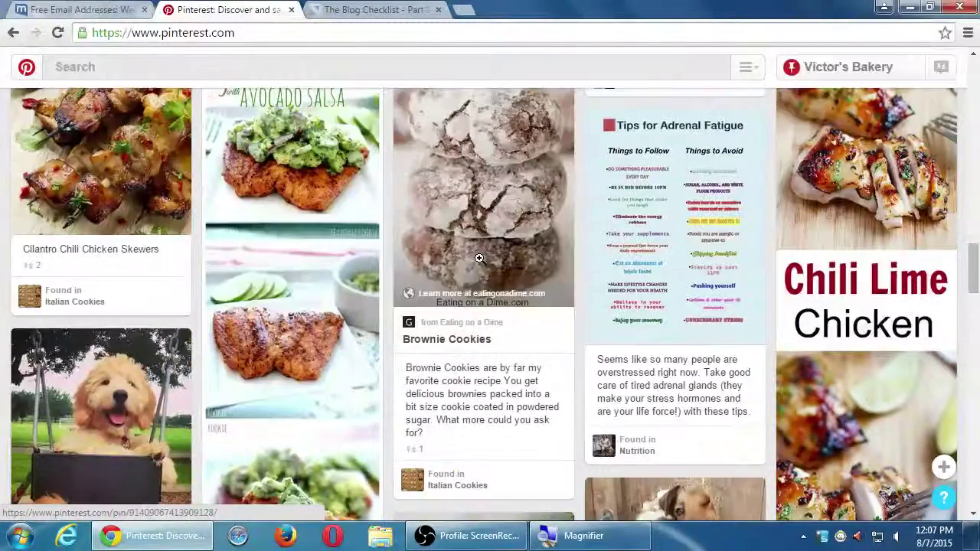
scroll(490, 260, "down", 3)
scroll(506, 260, "down", 3)
scroll(507, 263, "down", 5)
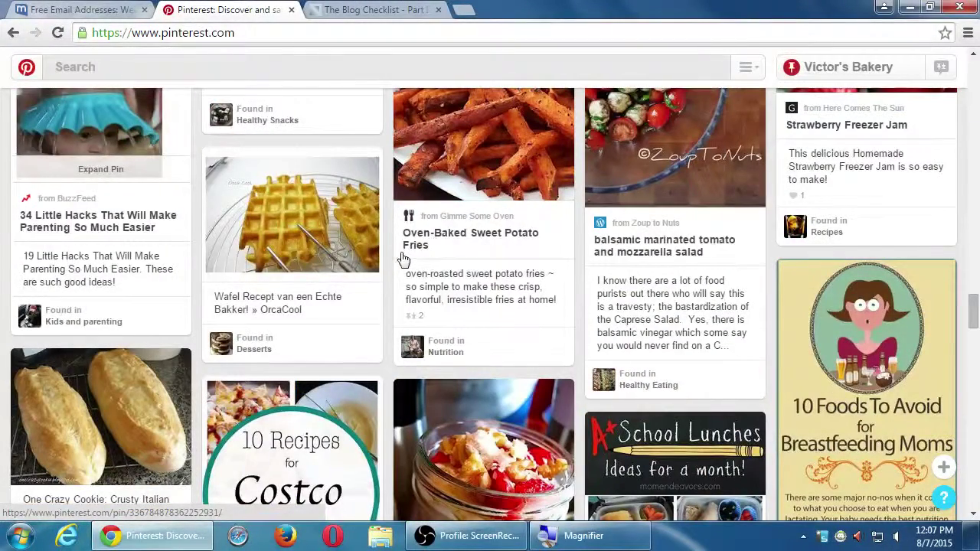
scroll(361, 333, "down", 1)
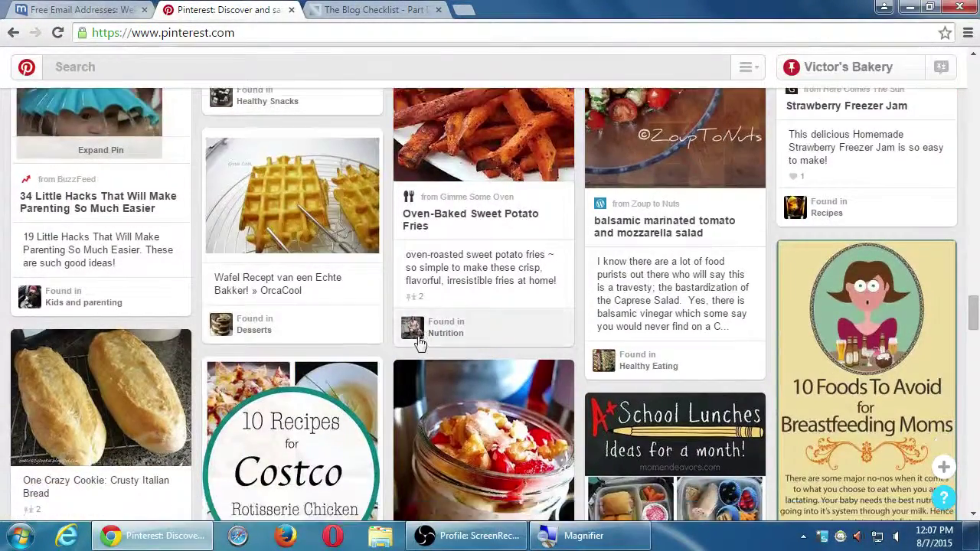
Like the "Wafel Recept van een Echte Bakker!" waffle pin, view its detail page and return to the feed
scroll(364, 325, "up", 1)
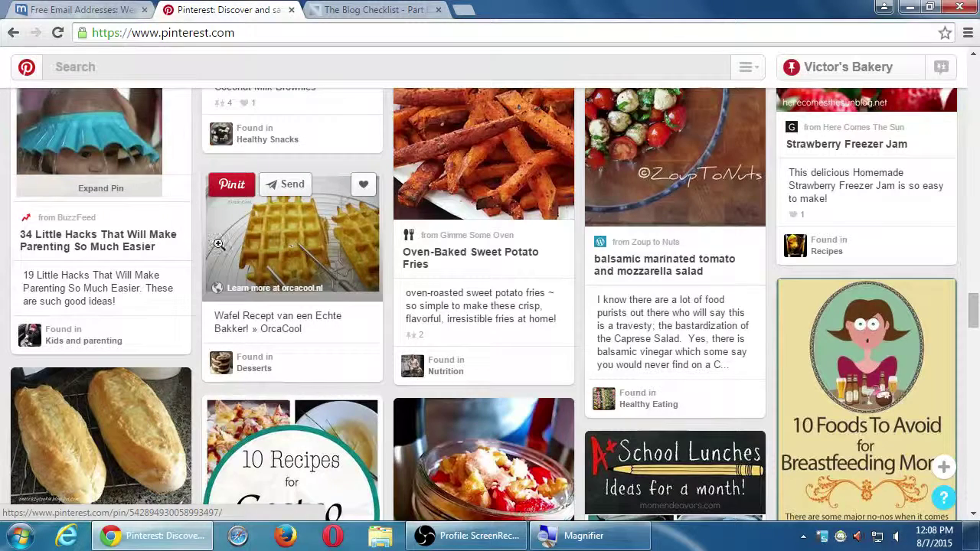
left_click(364, 192)
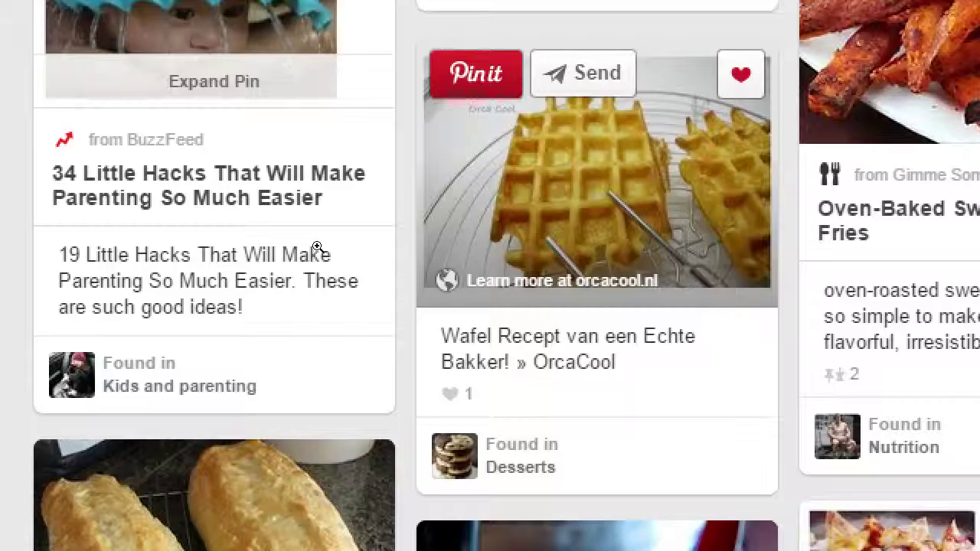
left_click(597, 184)
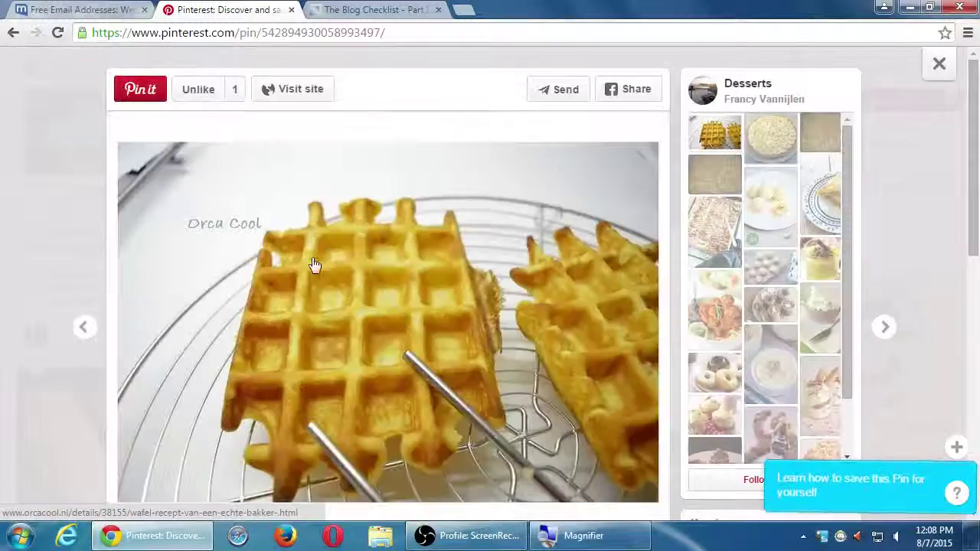
scroll(182, 303, "down", 5)
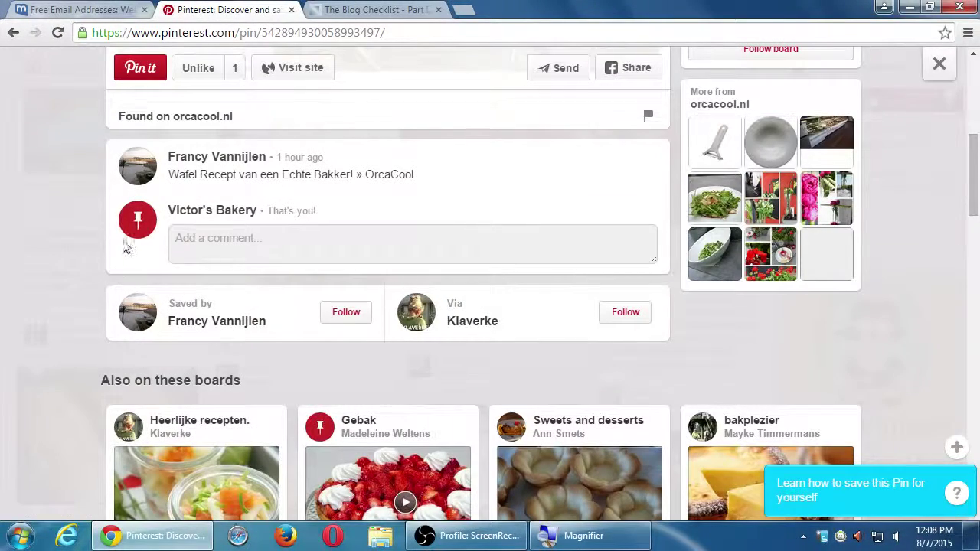
key("Escape")
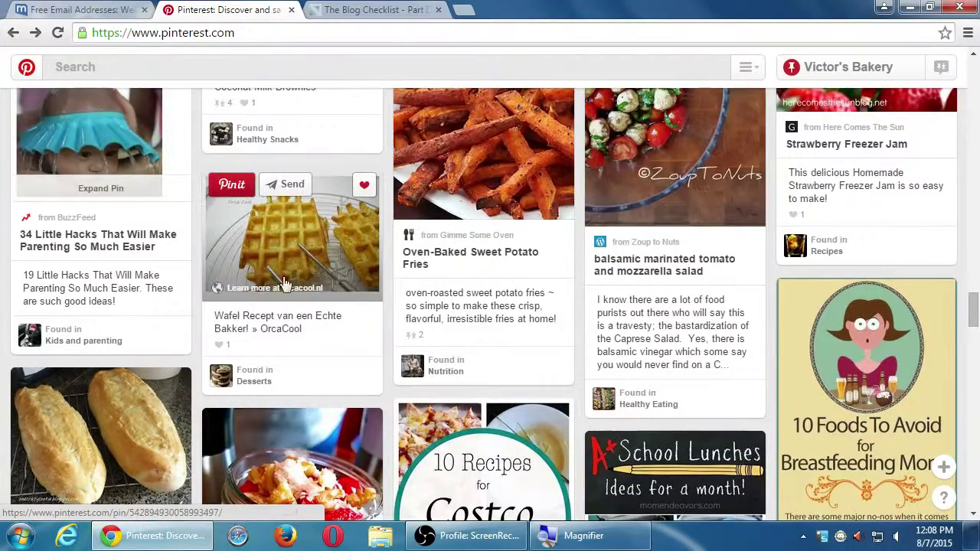
mouse_move(240, 225)
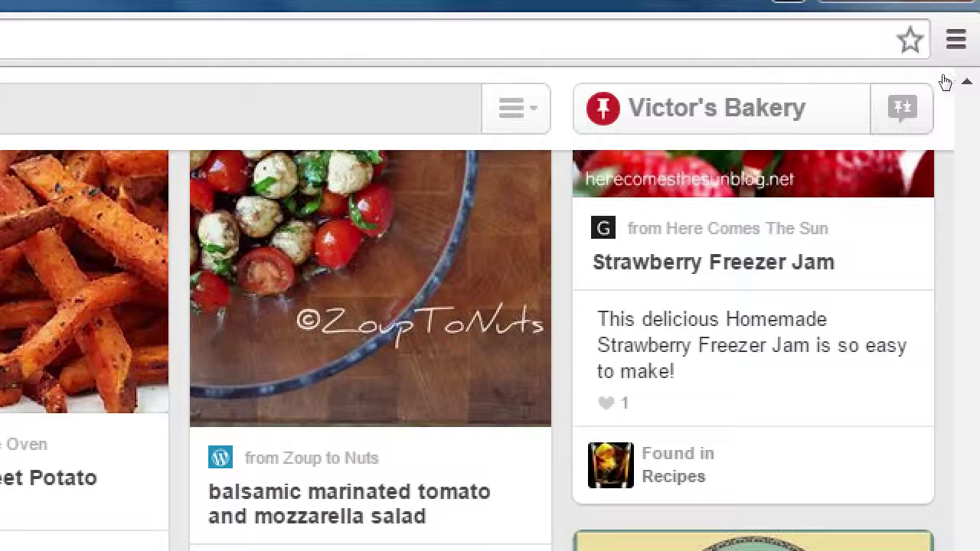
Like the balsamic marinated tomato and mozzarella salad pin in the home feed
scroll(532, 274, "up", 3)
scroll(677, 230, "down", 2)
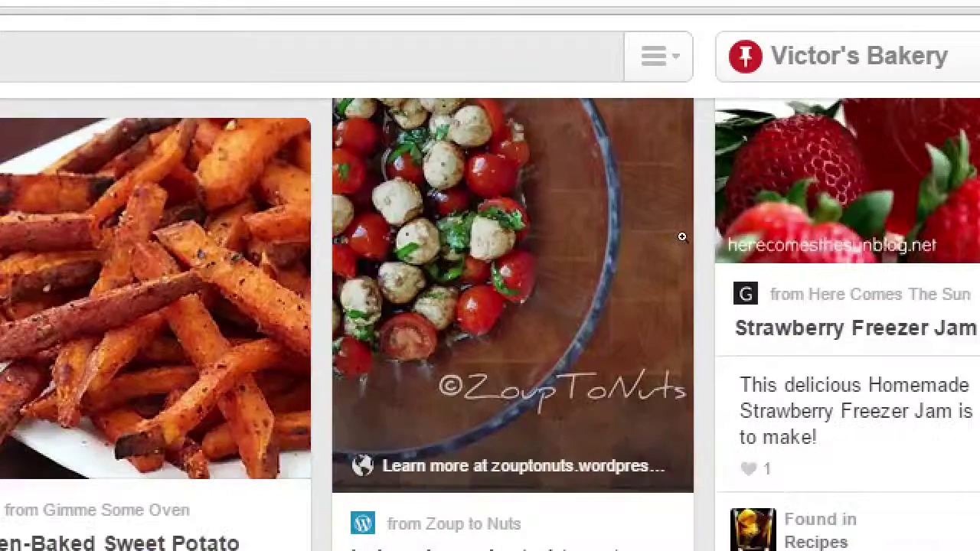
scroll(682, 235, "up", 2)
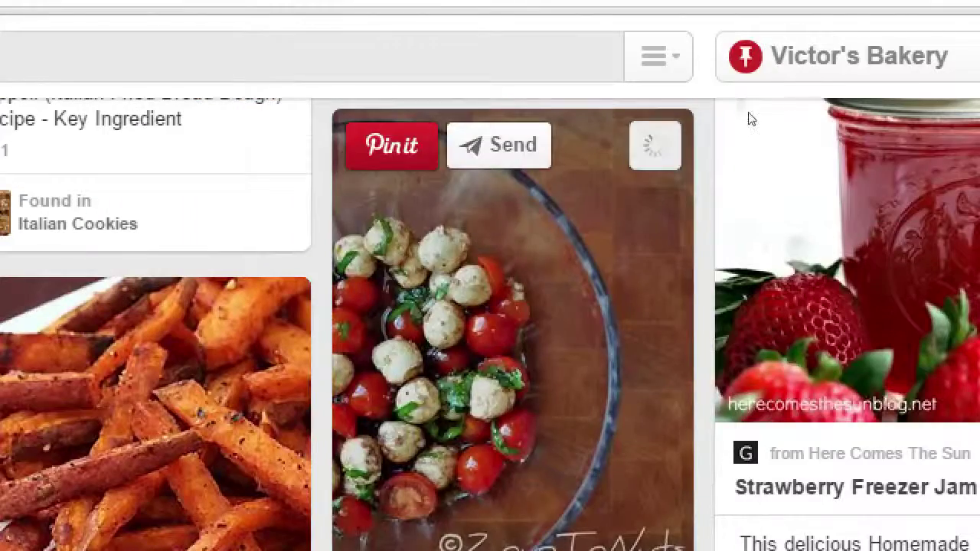
scroll(896, 210, "up", 5)
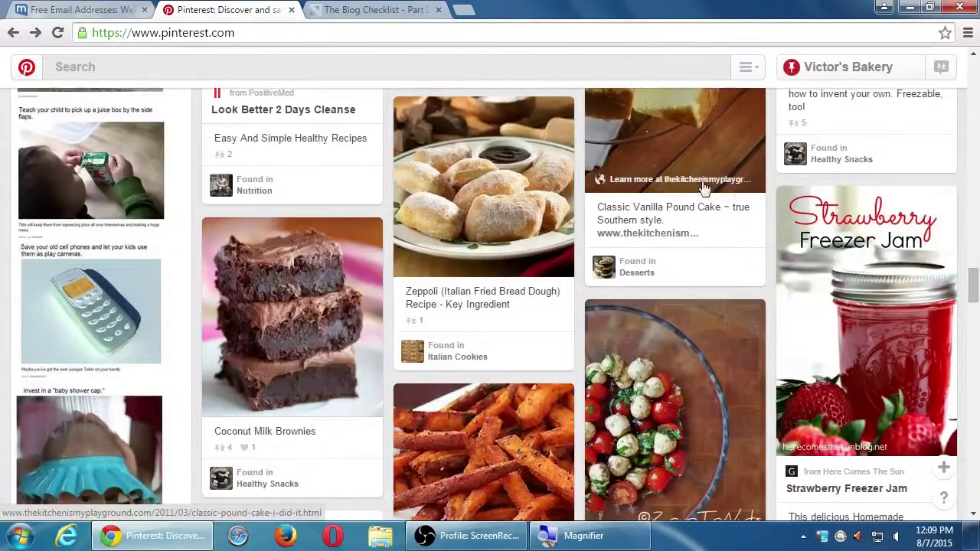
Like the Lemon Buddies pin and the Italian Iced Anise & Neapolitan Cookies pin further down the feed
scroll(666, 176, "down", 3)
scroll(727, 183, "down", 3)
scroll(722, 192, "down", 3)
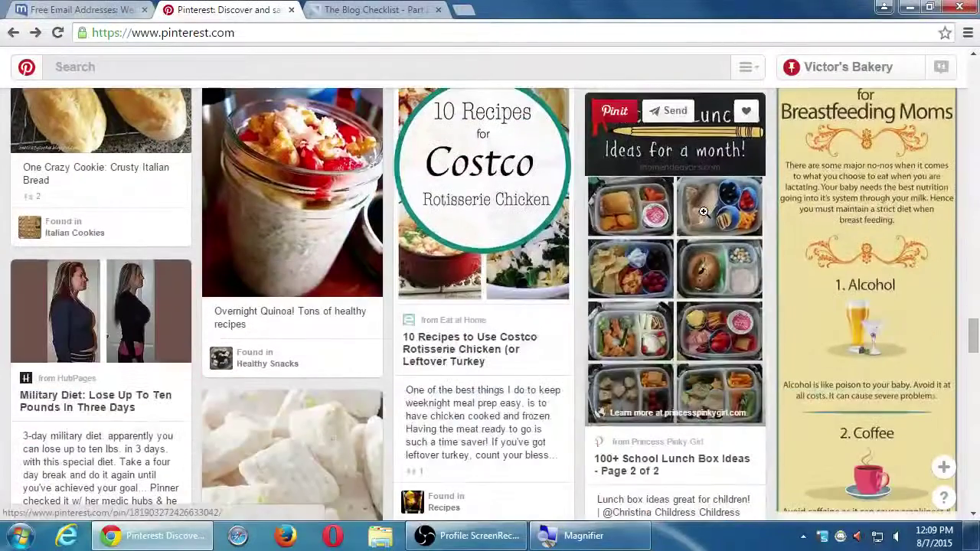
scroll(705, 215, "down", 4)
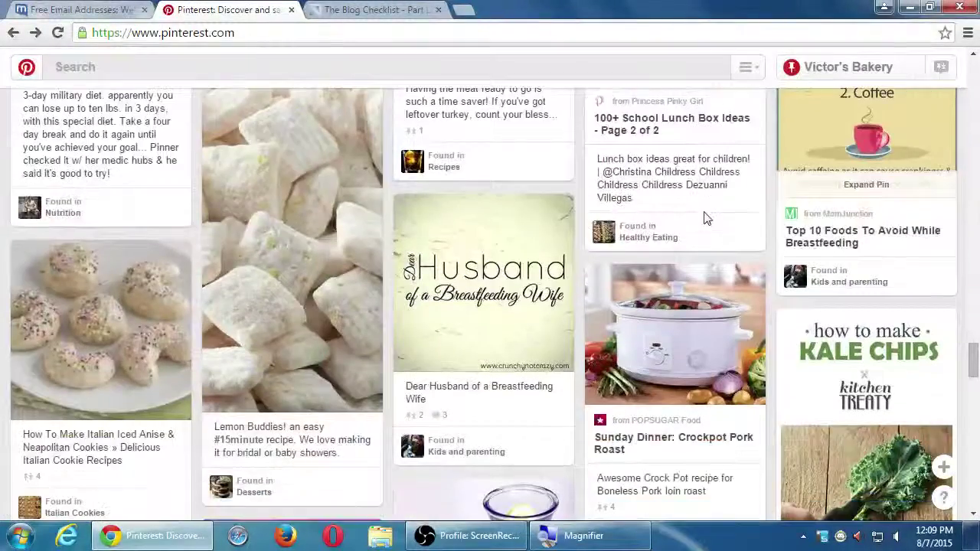
scroll(379, 294, "up", 1)
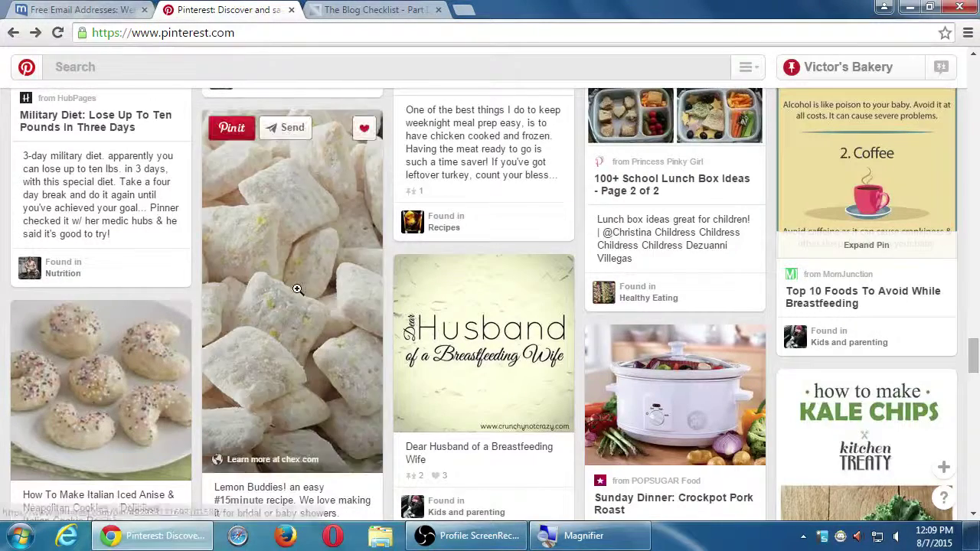
scroll(301, 285, "down", 1)
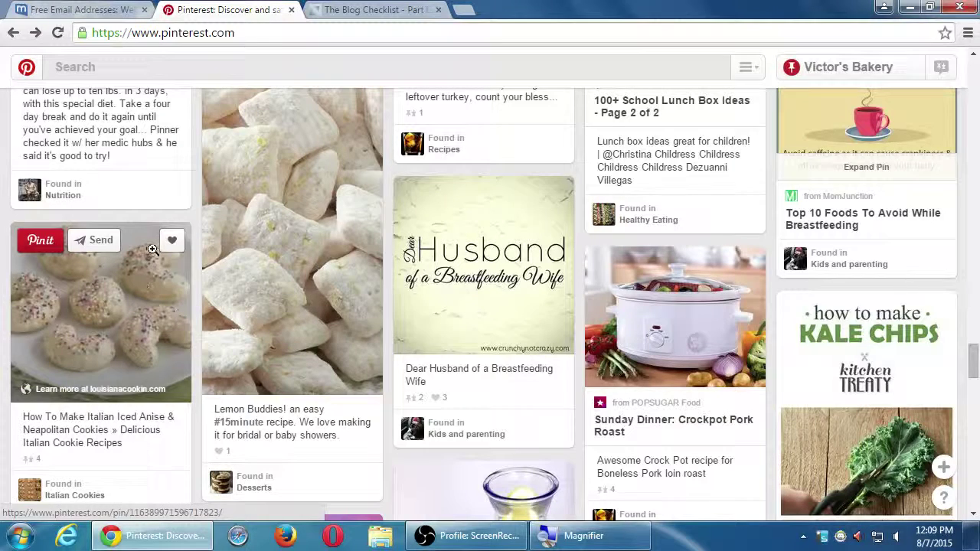
left_click(164, 244)
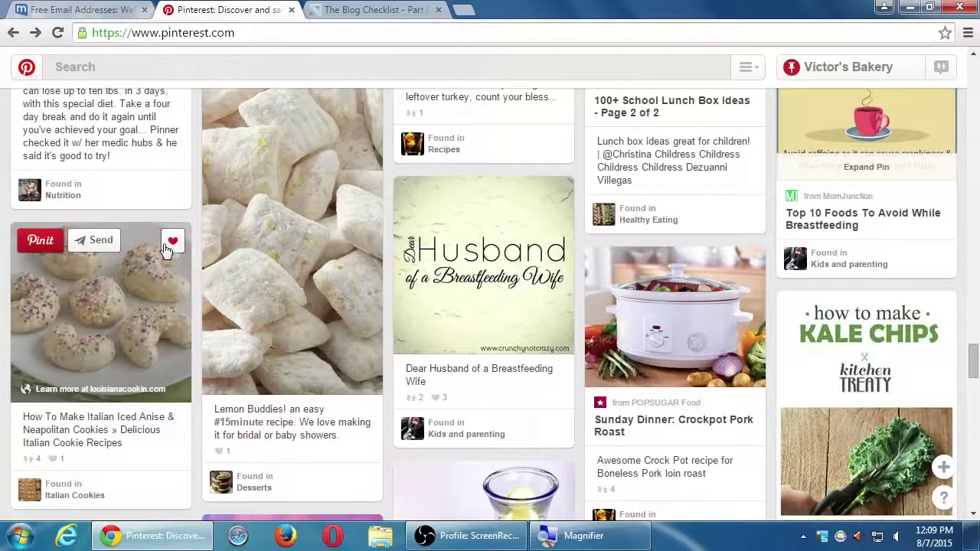
Check the notifications about news and the account's own pins, and open the Victor's Bakery profile to view its likes
left_click(954, 75)
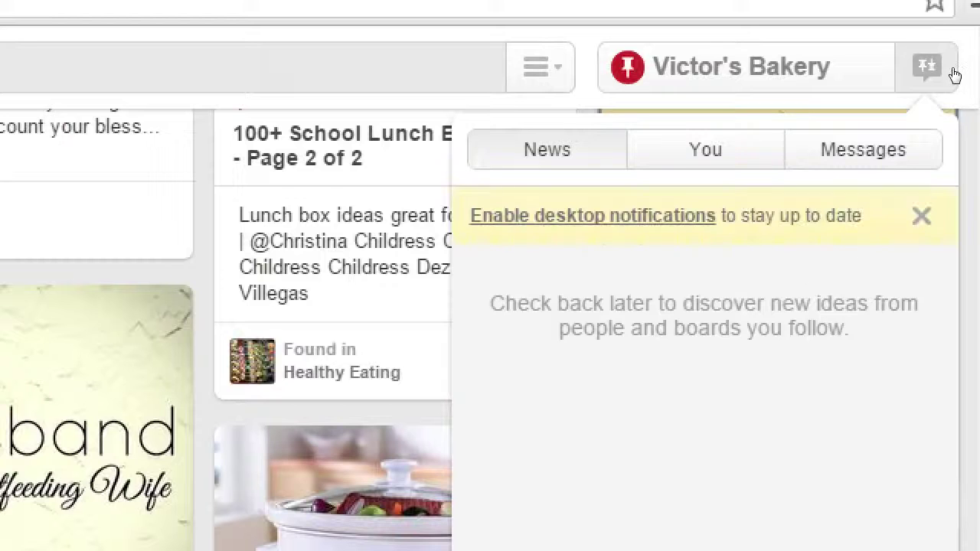
left_click(942, 71)
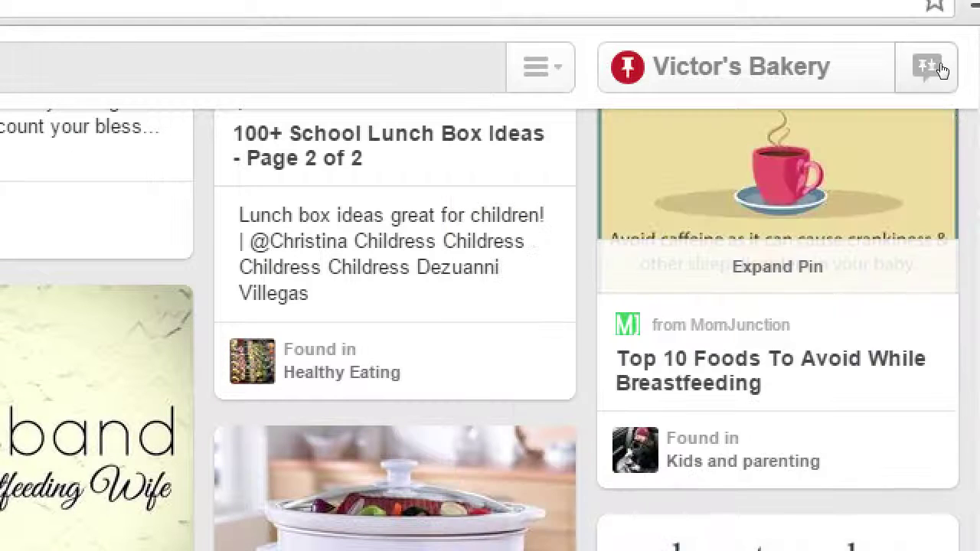
left_click(942, 70)
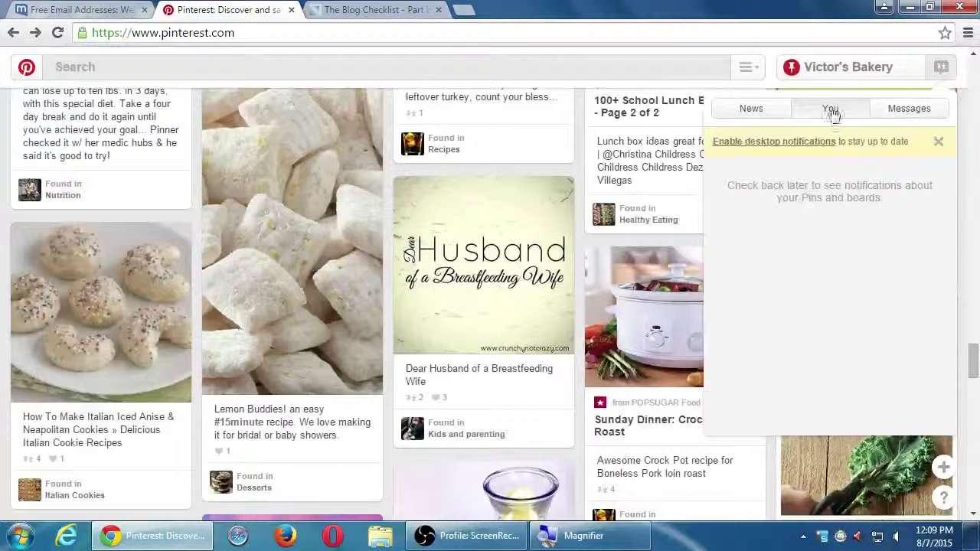
left_click(700, 76)
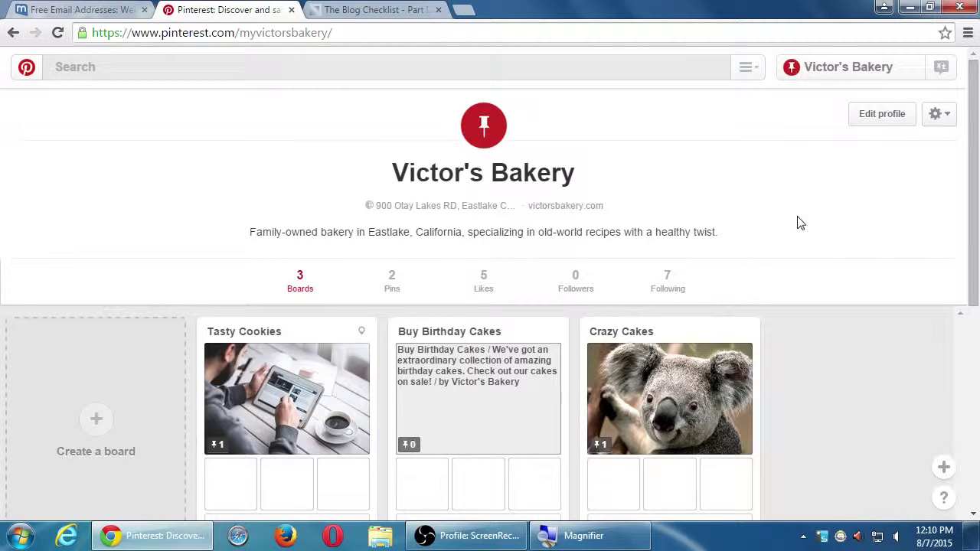
Return to the home feed and like the Sicilian Wine Cookies pin
key("alt+Left")
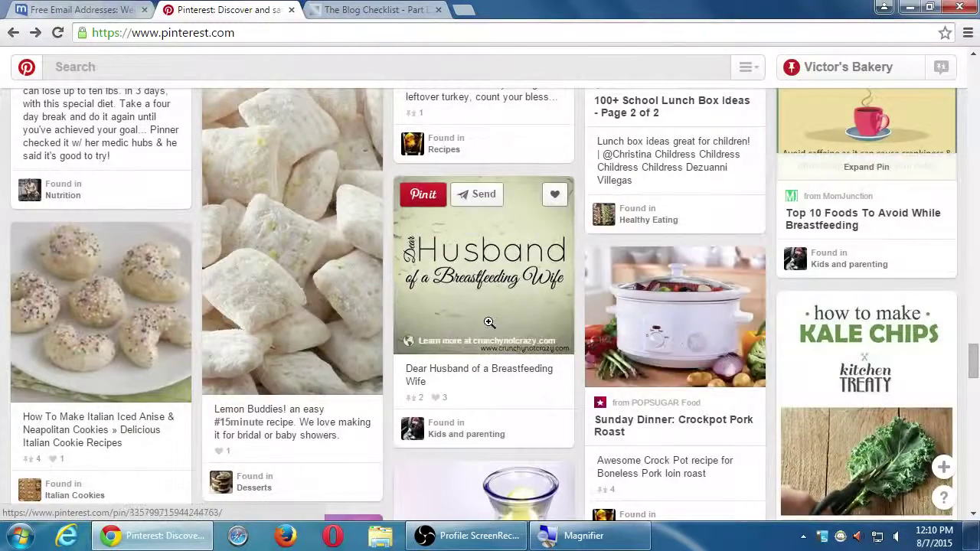
scroll(419, 356, "down", 5)
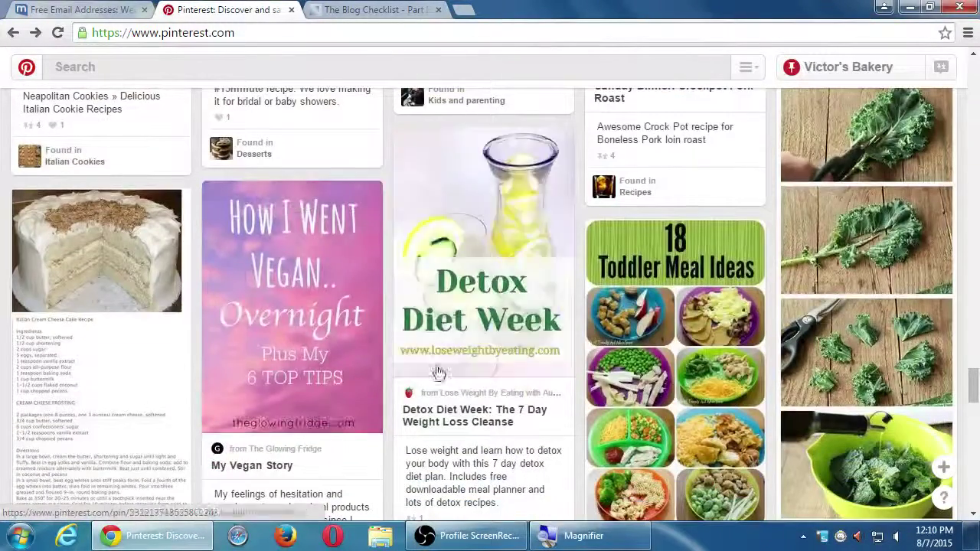
scroll(475, 300, "down", 5)
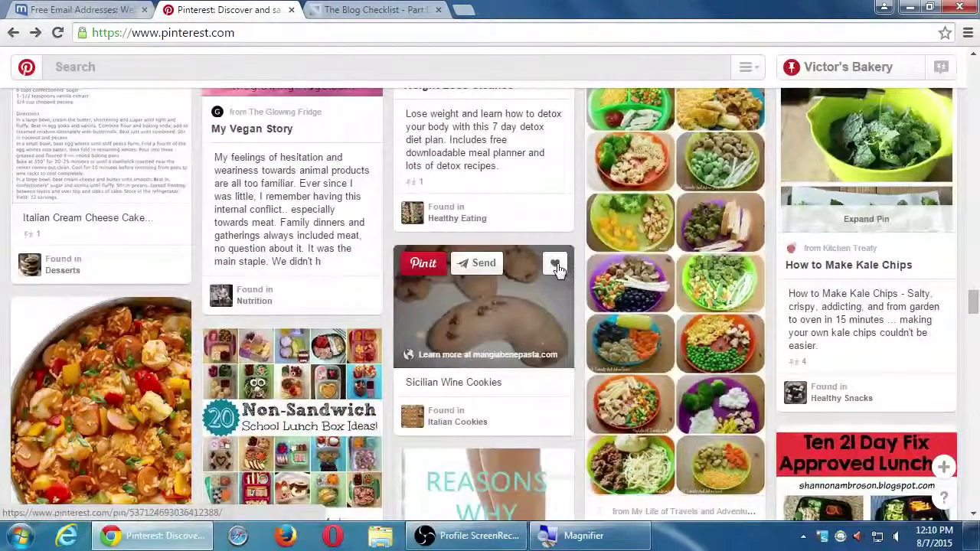
left_click(556, 264)
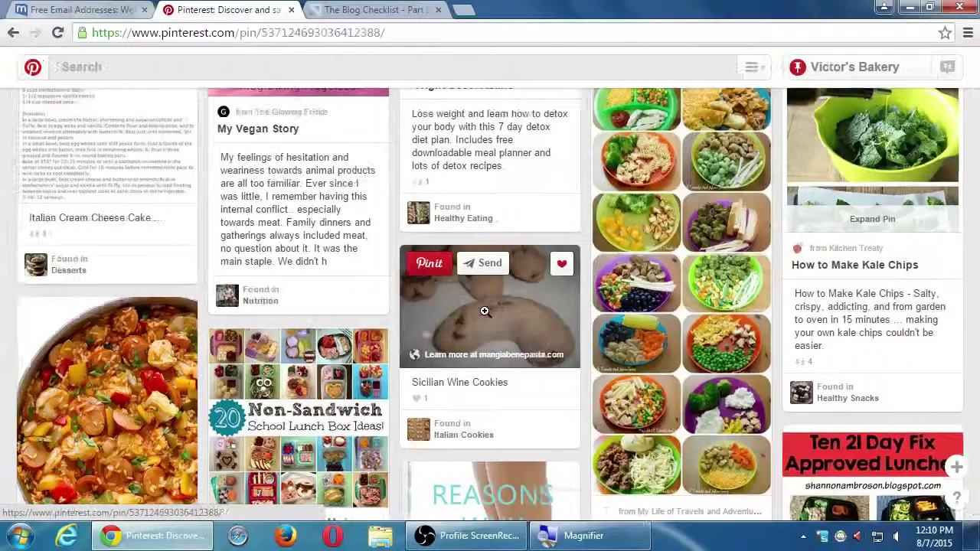
Open the profile of the person who saved the Sicilian Wine Cookies pin and follow their Breads board
left_click(485, 311)
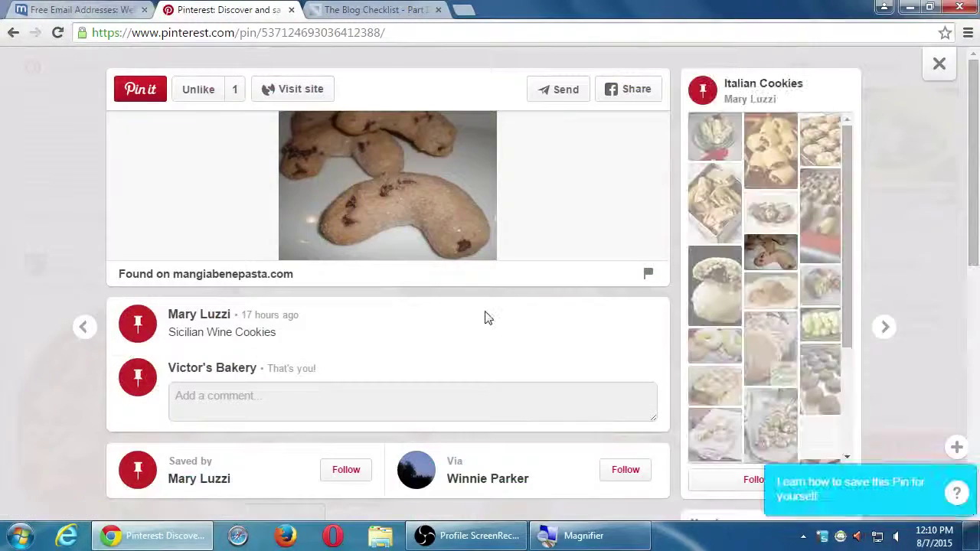
left_click(219, 315)
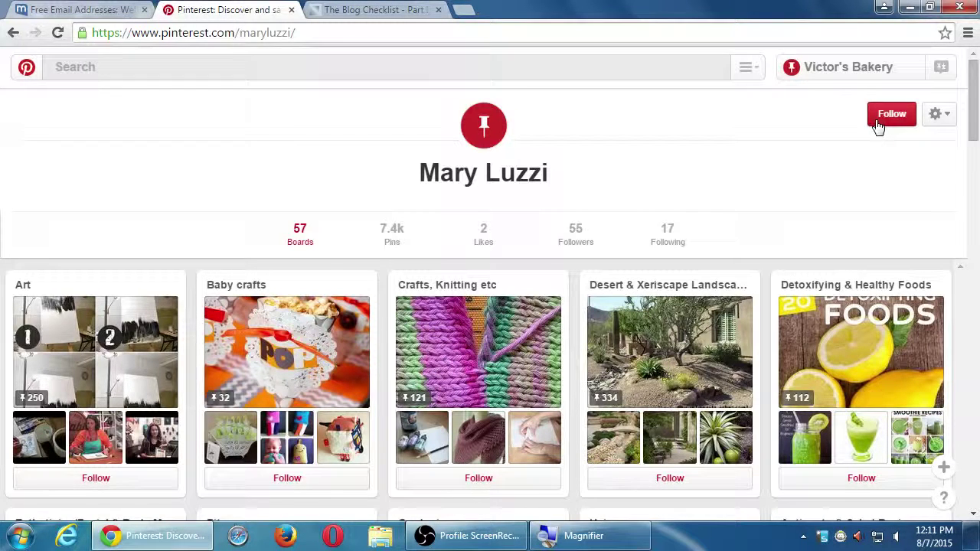
scroll(759, 209, "down", 3)
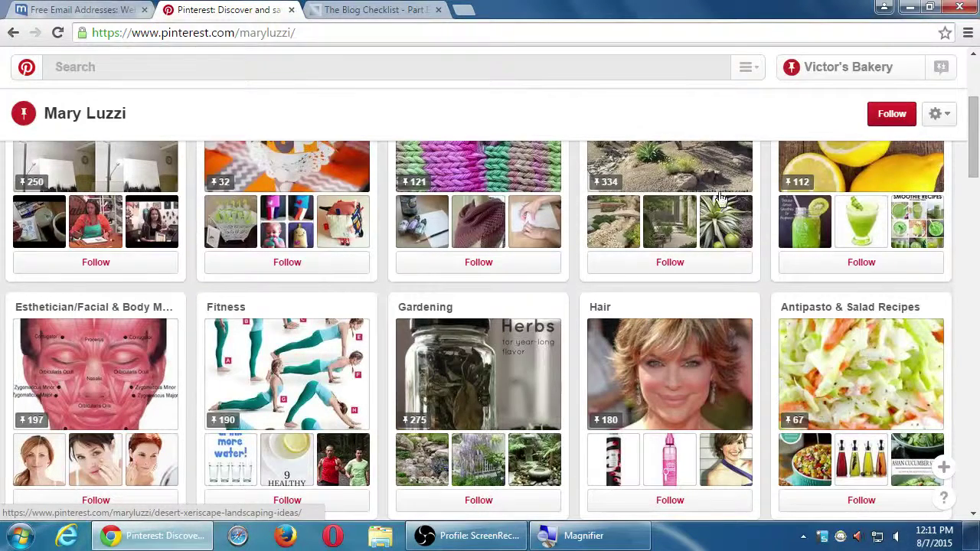
scroll(601, 266, "up", 5)
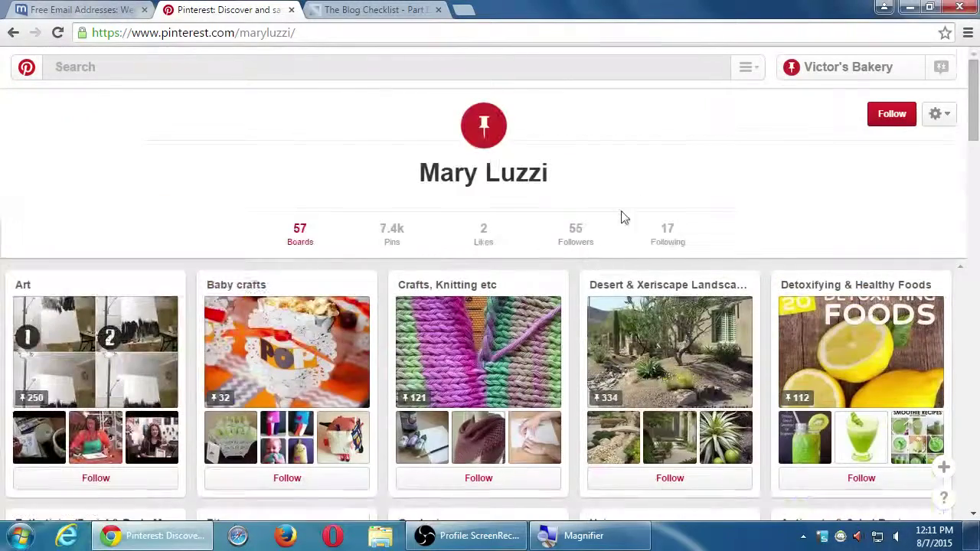
scroll(804, 212, "down", 3)
scroll(819, 245, "up", 3)
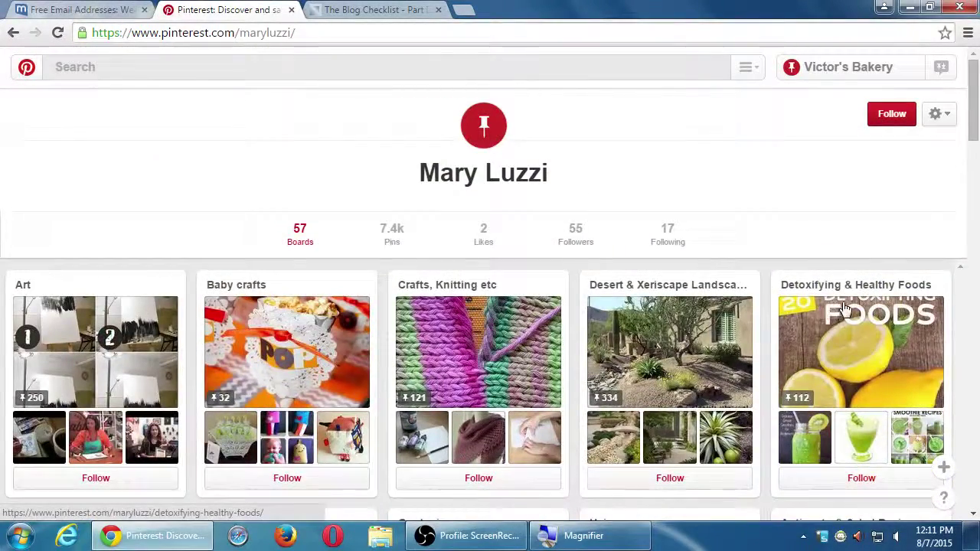
scroll(846, 310, "down", 4)
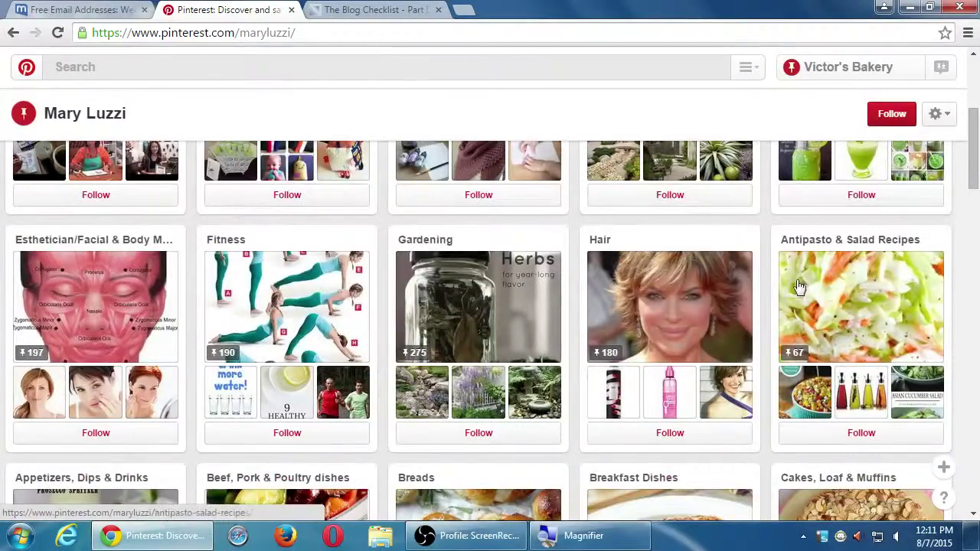
scroll(809, 283, "down", 3)
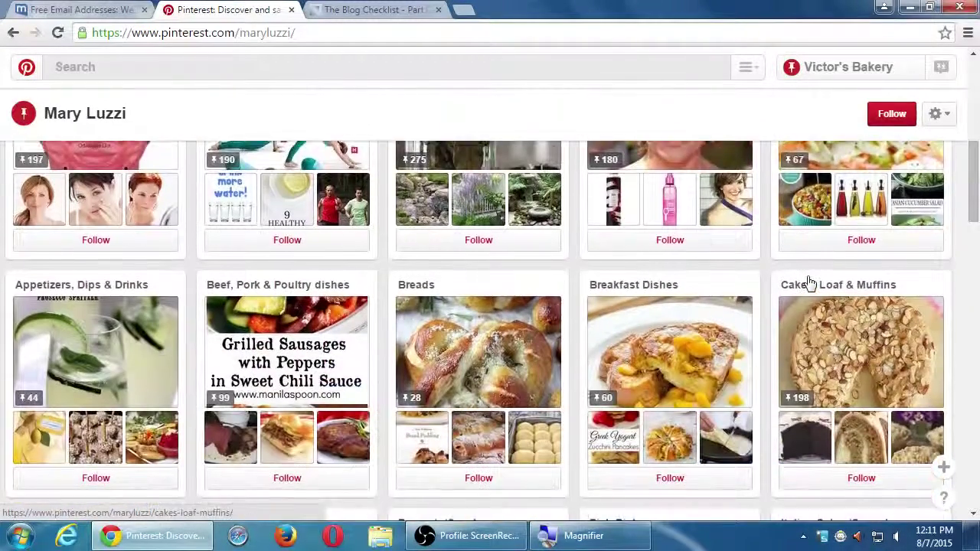
scroll(512, 310, "down", 1)
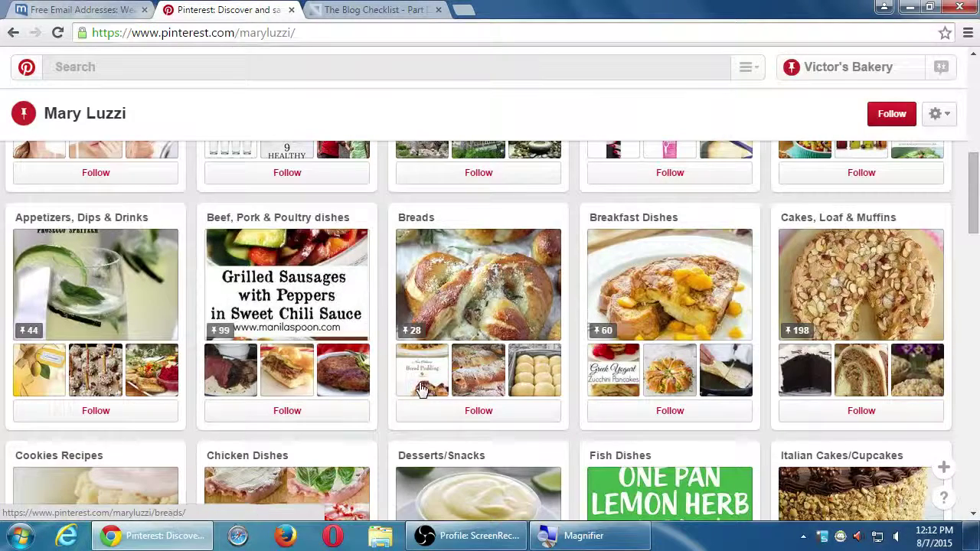
left_click(446, 411)
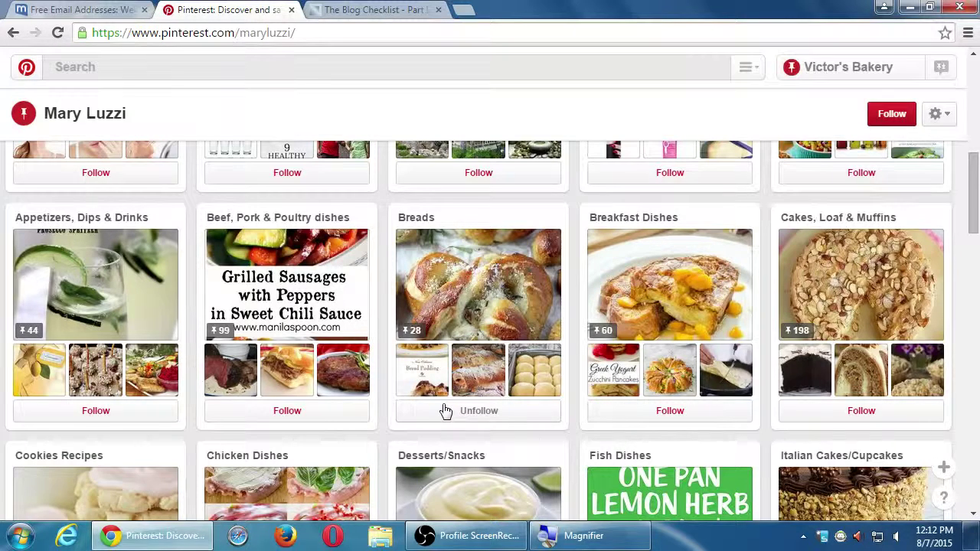
Open the followed Breads board and like its Hawaiian Sweet Rolls pin
left_click(484, 315)
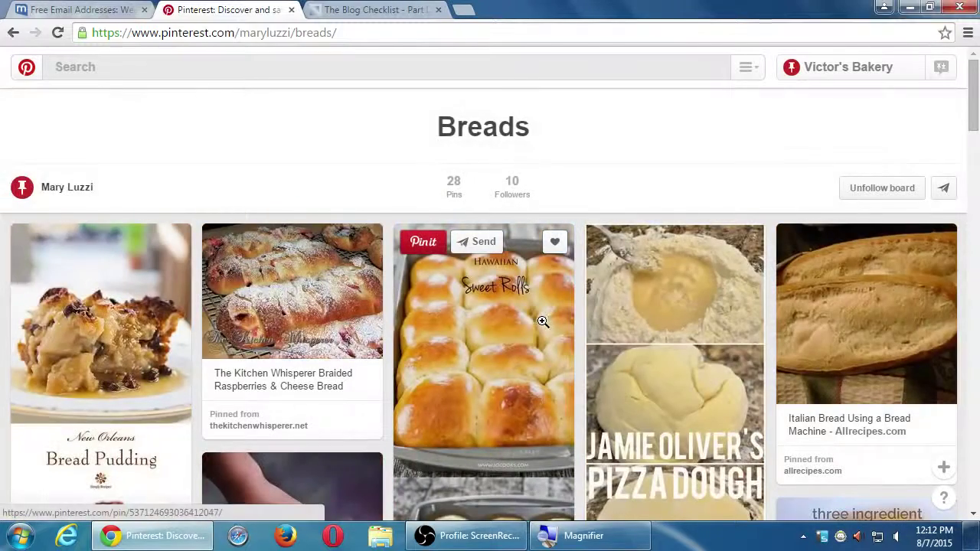
scroll(543, 321, "down", 1)
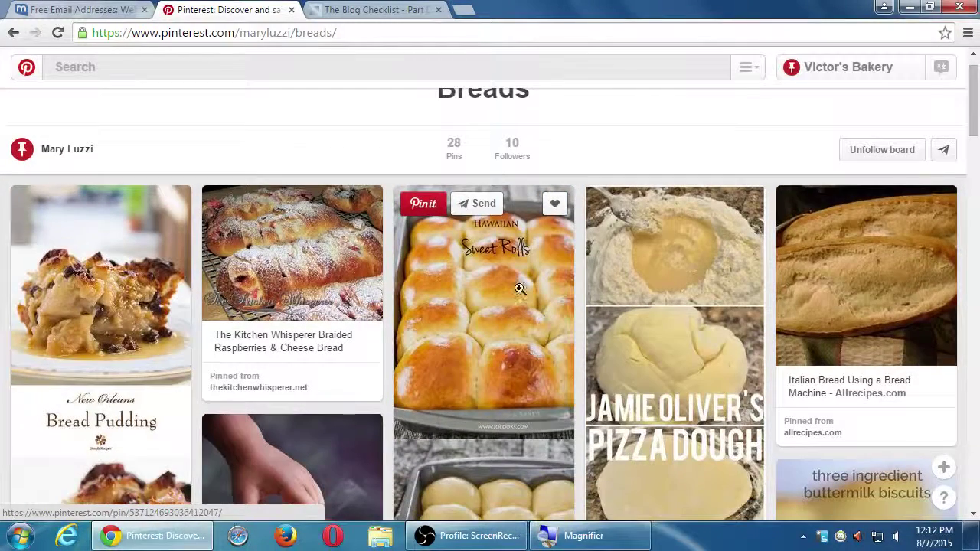
left_click(437, 319)
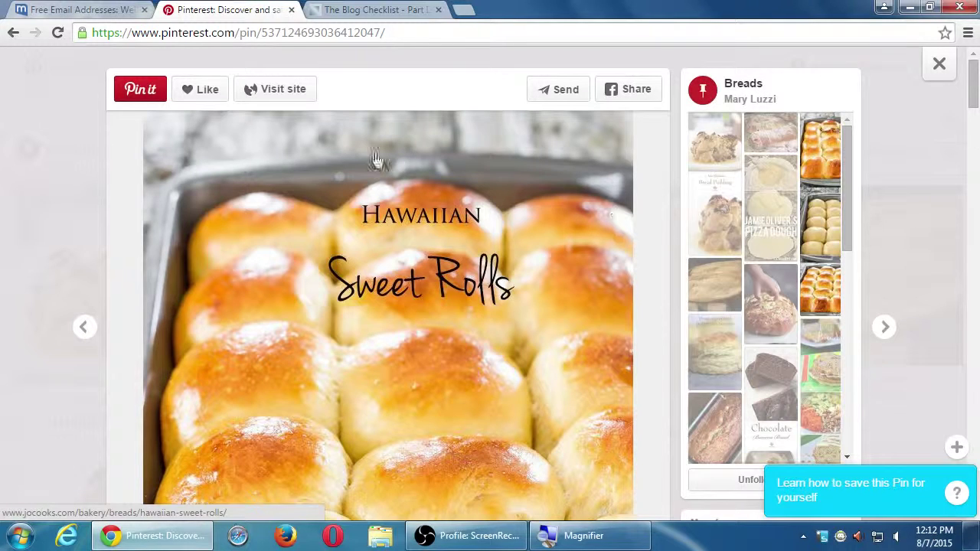
left_click(205, 99)
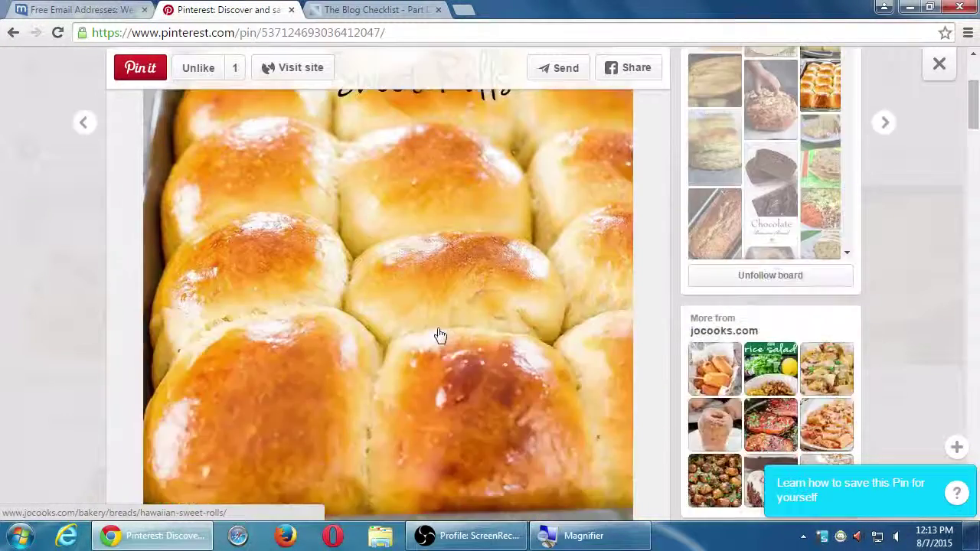
Post the comment "That looks so tasty!" on the Hawaiian Sweet Rolls pin and delete that comment again
scroll(490, 364, "down", 10)
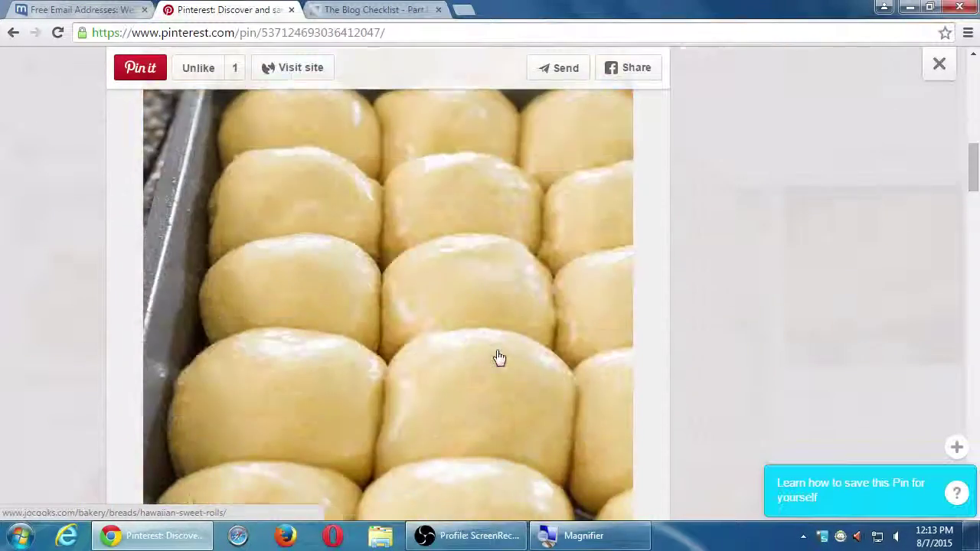
scroll(499, 358, "down", 10)
scroll(499, 358, "up", 3)
scroll(499, 358, "down", 2)
scroll(498, 356, "down", 4)
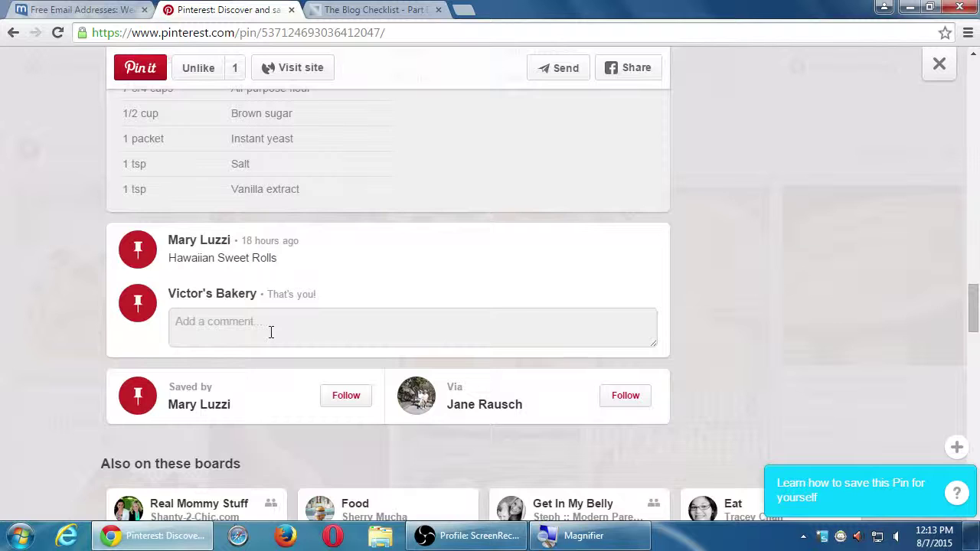
left_click(271, 332)
type("That looks so tasety")
key("BackSpace")
key("BackSpace")
key("BackSpace")
type("ty")
key("Return")
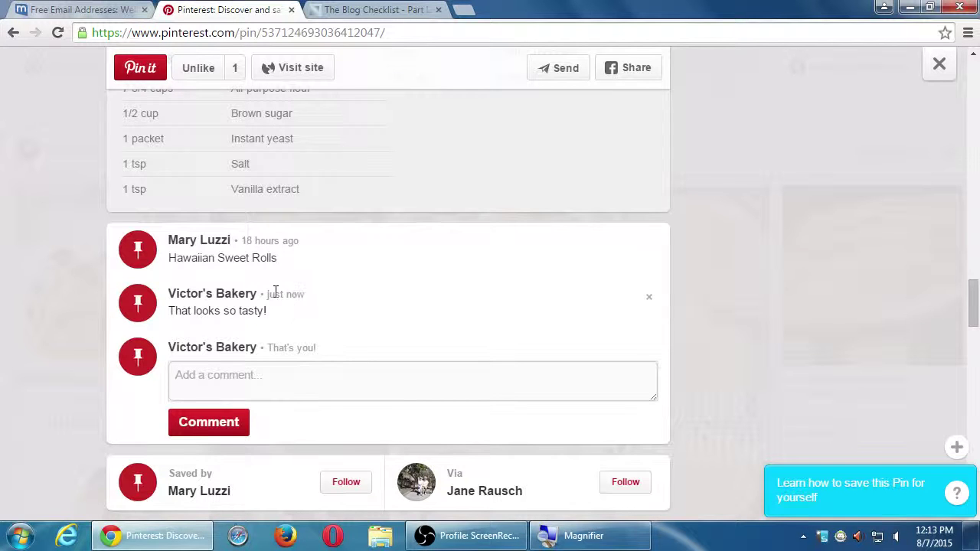
left_click(650, 298)
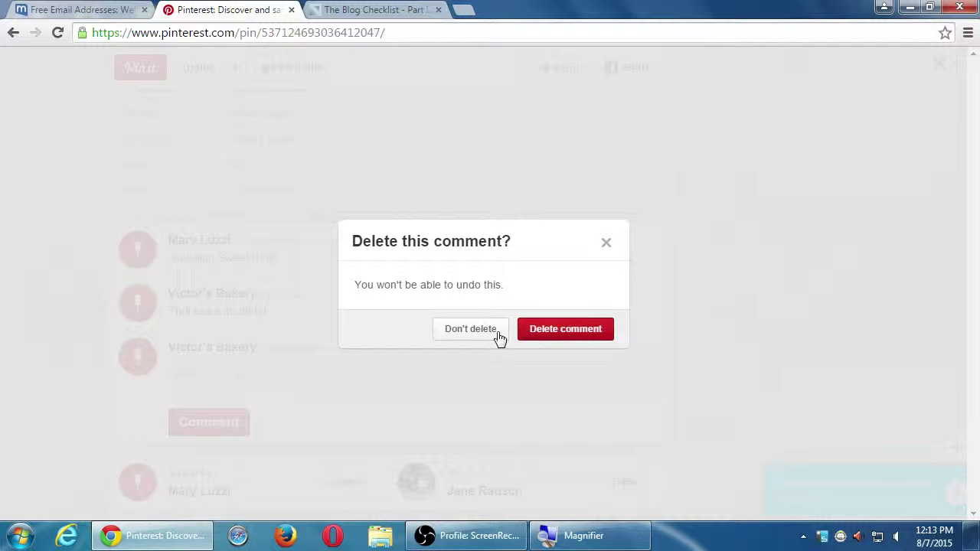
left_click(534, 328)
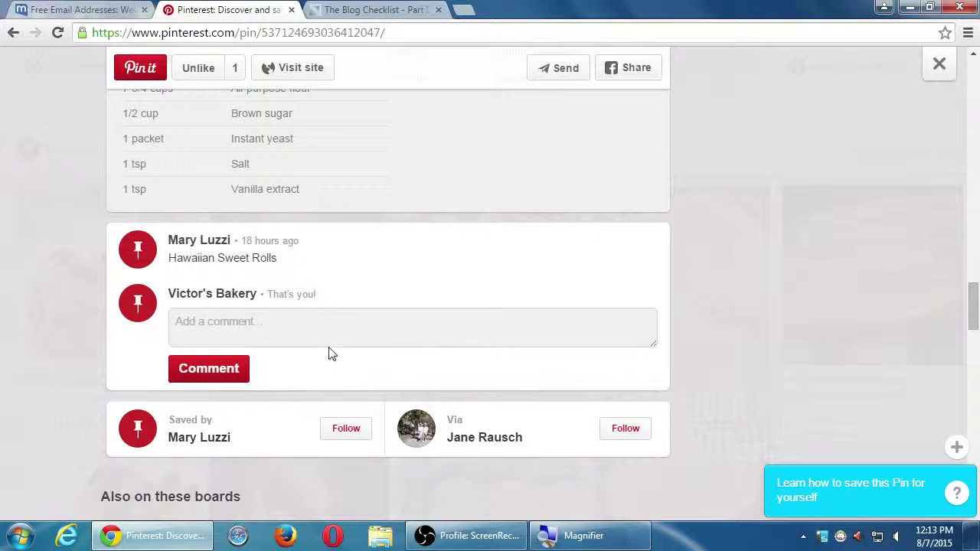
Post the comment "Looks tasty! We're going to try that recipe this weekend!" on the Hawaiian Sweet Rolls pin
left_click(333, 332)
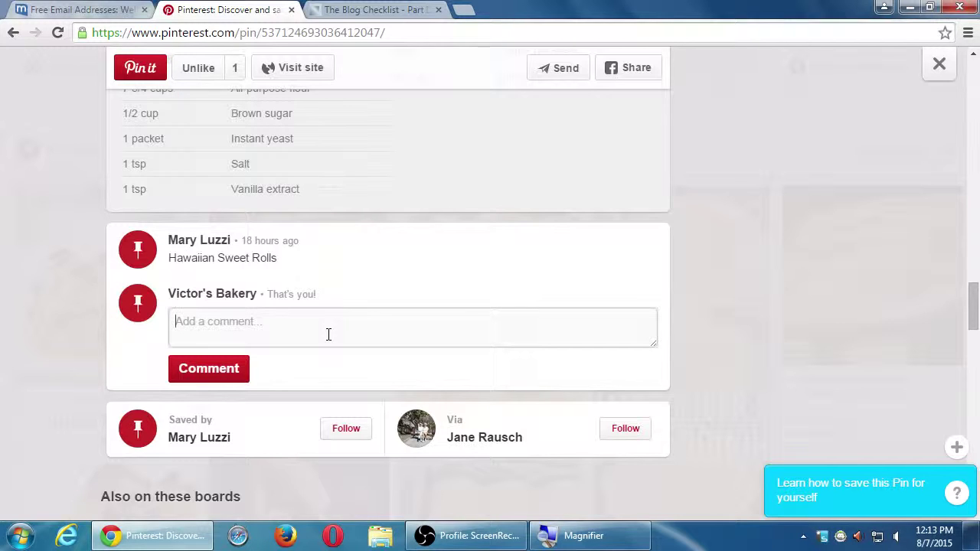
type("Looks tasy")
key("BackSpace")
type("ty! We're going to ")
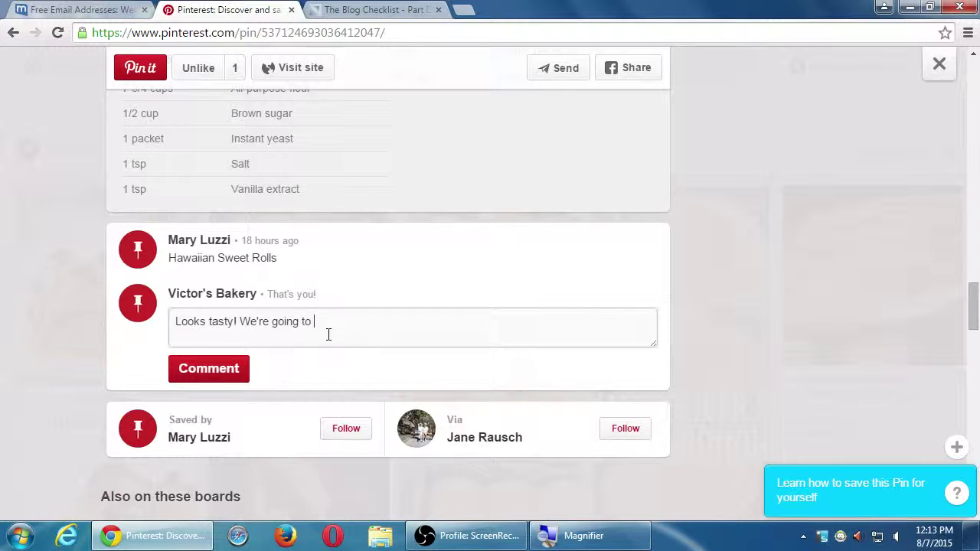
type("try that recipe this weekend!")
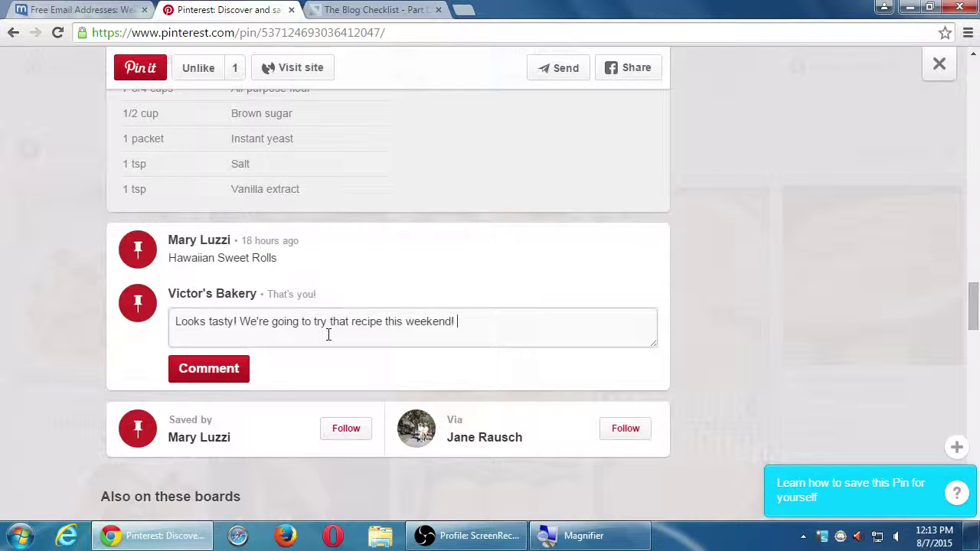
key("Return")
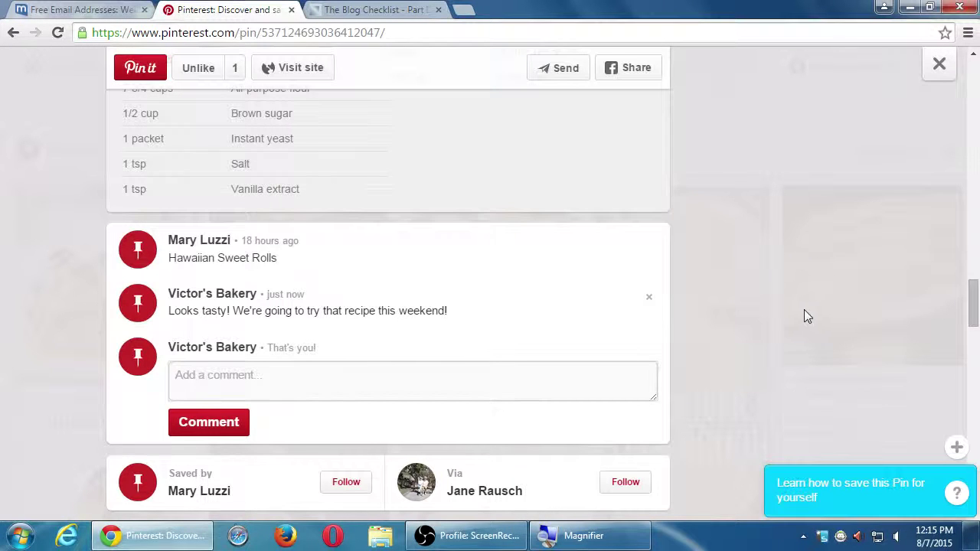
Close the Hawaiian Sweet Rolls pin and return from the Breads board to the home feed
scroll(378, 237, "up", 10)
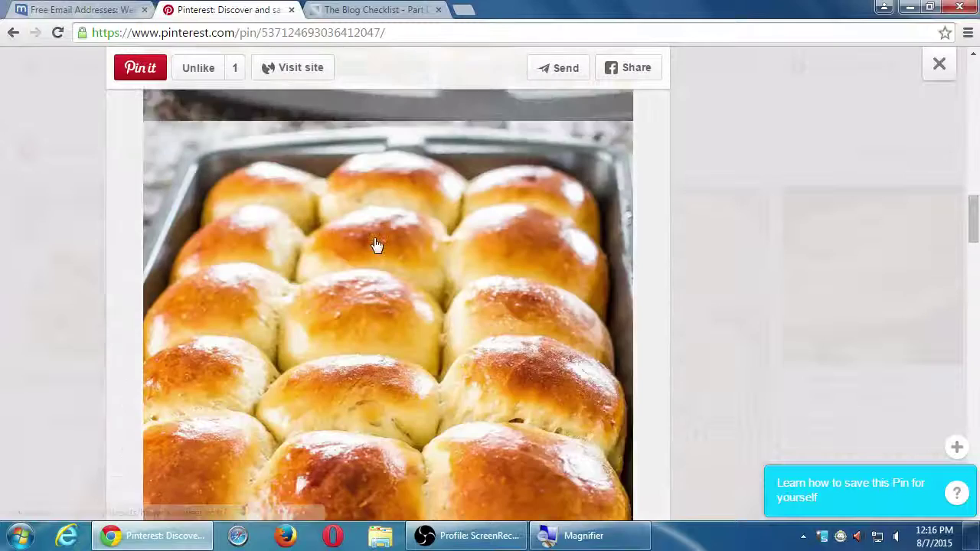
scroll(377, 245, "up", 5)
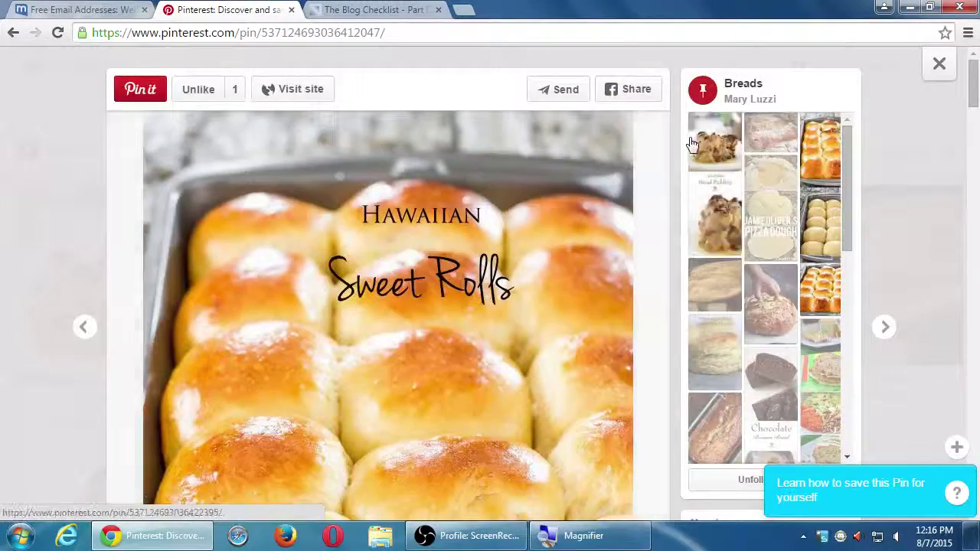
left_click(938, 62)
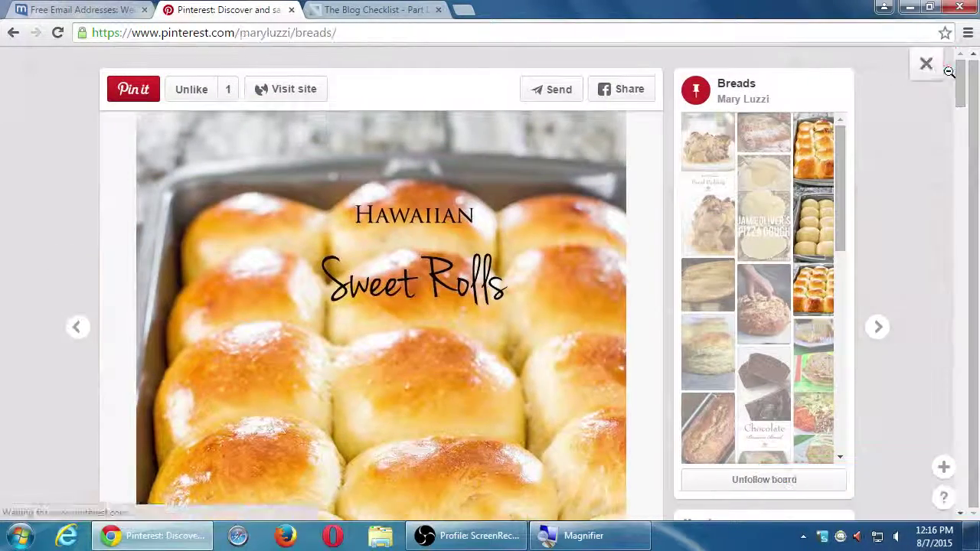
left_click(860, 89)
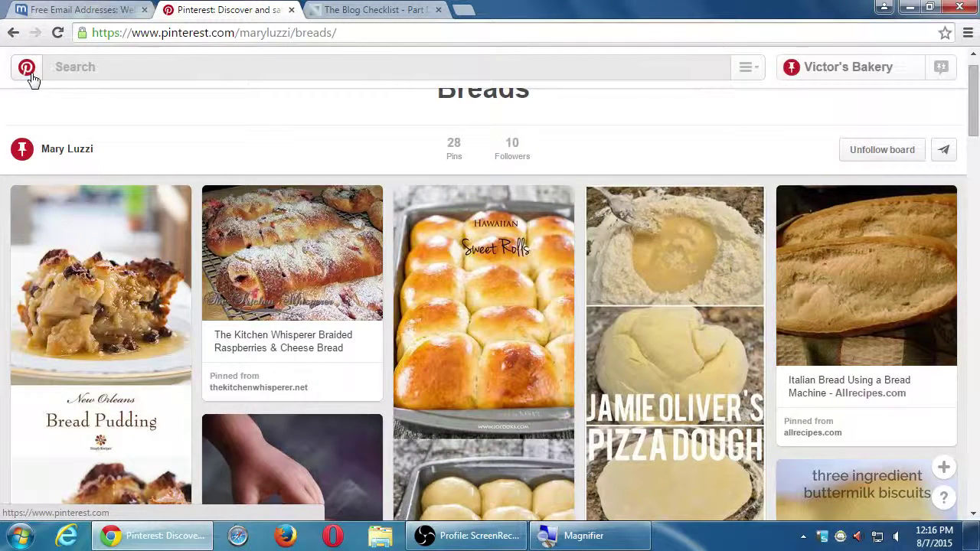
left_click(32, 77)
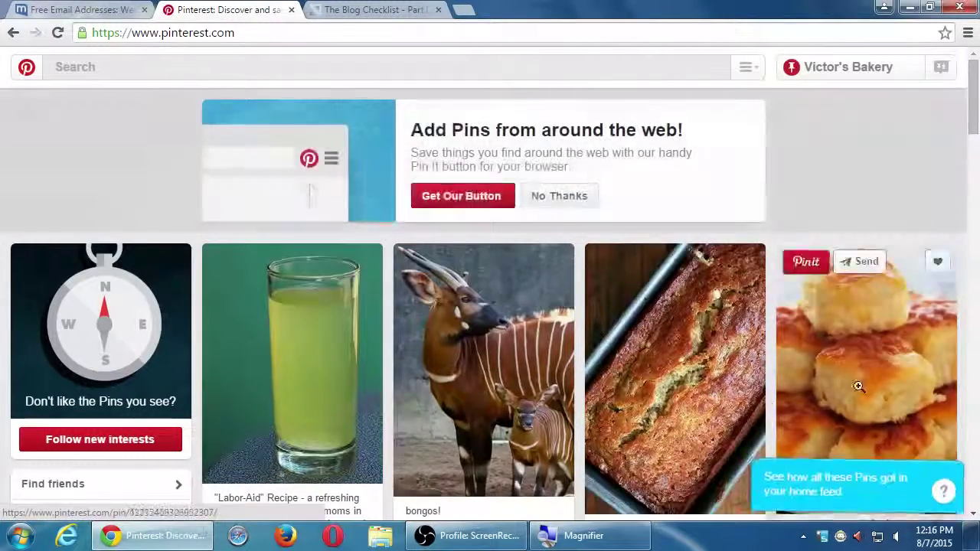
Look through the home feed for pins coming from the newly followed Breads board
scroll(733, 346, "down", 1)
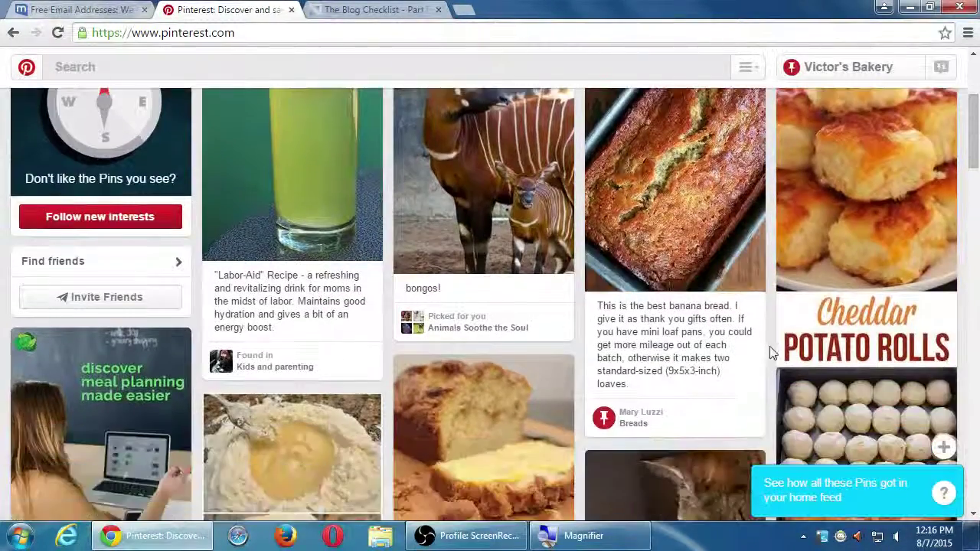
scroll(775, 339, "down", 2)
scroll(775, 339, "down", 1)
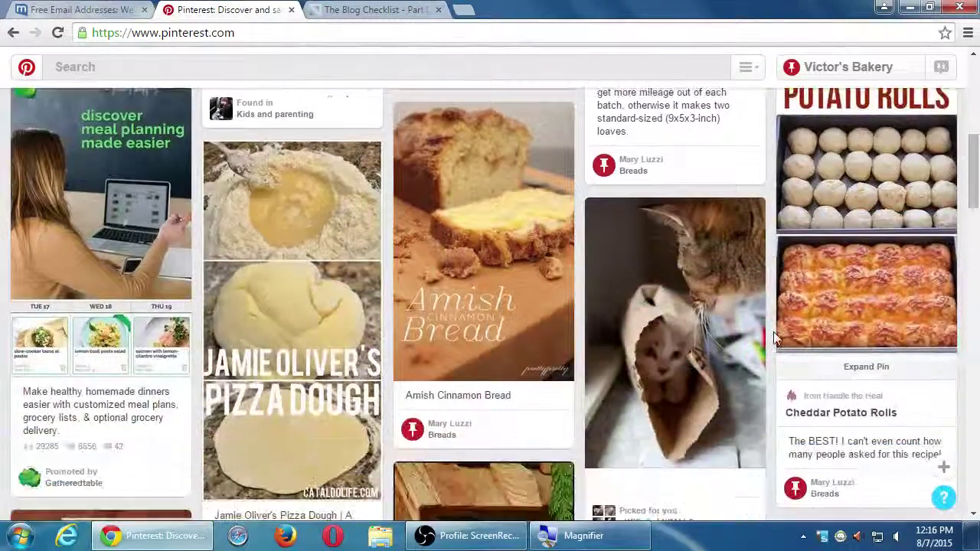
scroll(773, 333, "down", 1)
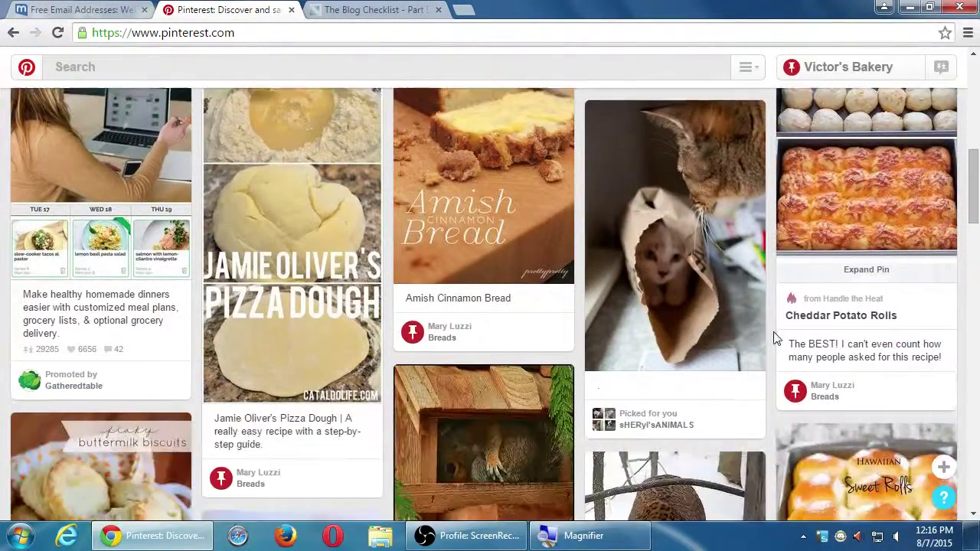
scroll(774, 338, "down", 2)
scroll(773, 338, "down", 4)
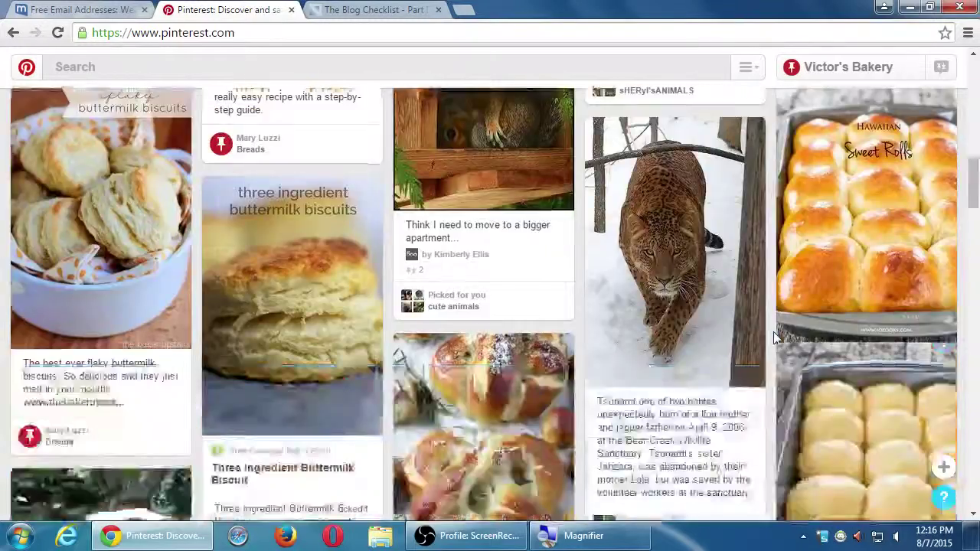
scroll(773, 337, "down", 4)
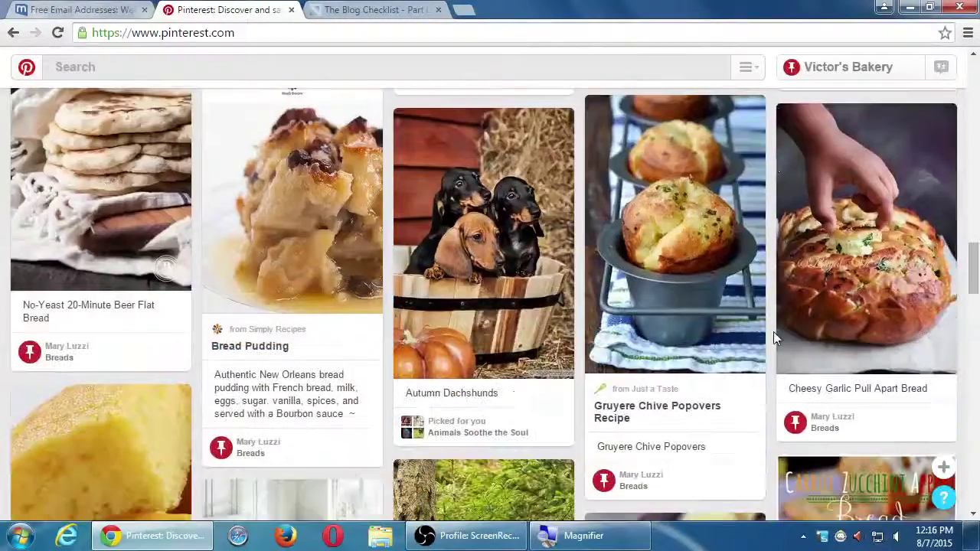
scroll(773, 337, "down", 5)
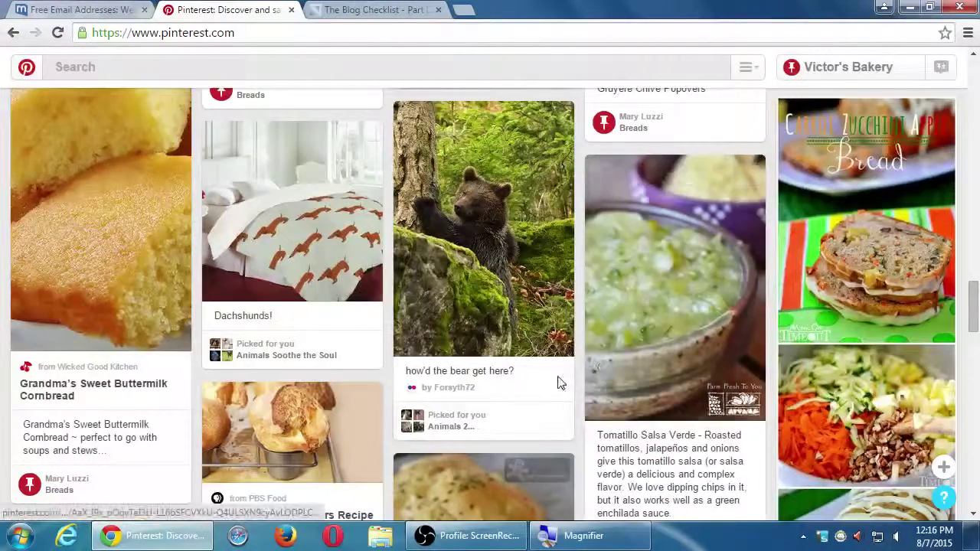
scroll(455, 438, "down", 5)
scroll(455, 436, "down", 5)
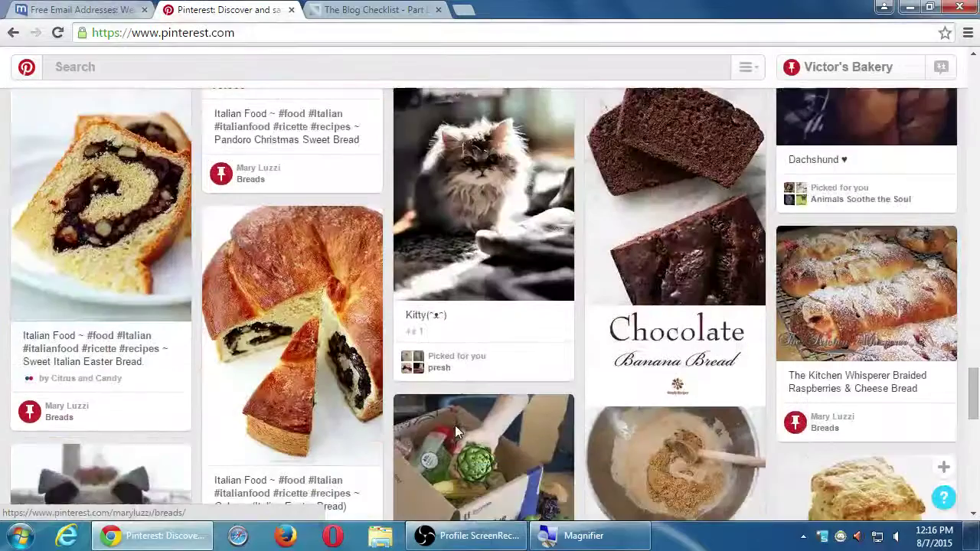
scroll(457, 432, "down", 2)
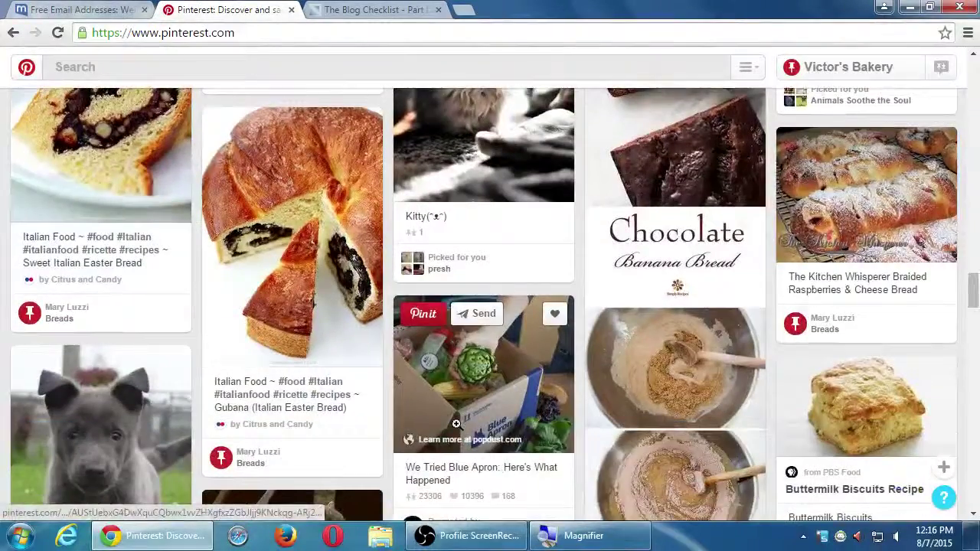
Browse the home feed for a food or dessert pin worth repinning from the bakery account
scroll(454, 435, "down", 5)
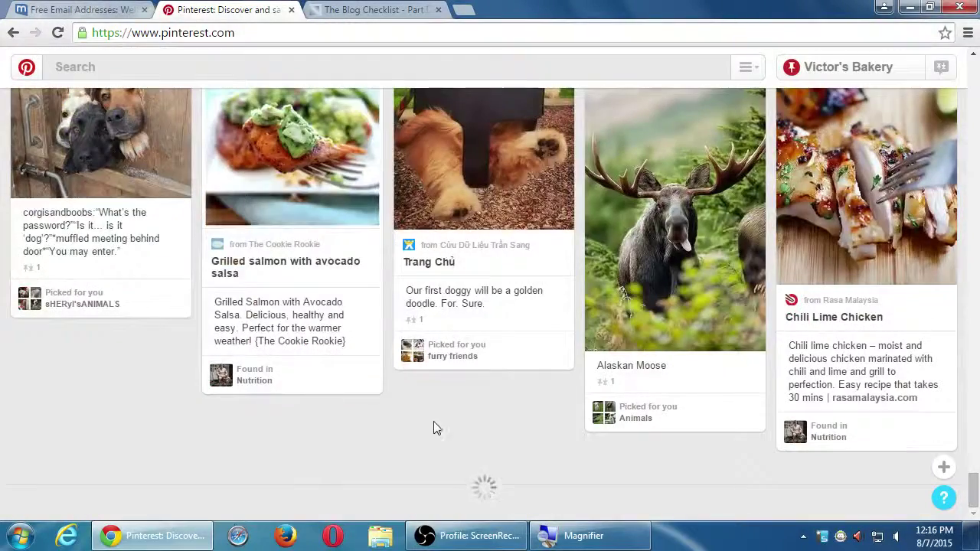
scroll(433, 423, "up", 2)
scroll(433, 424, "down", 1)
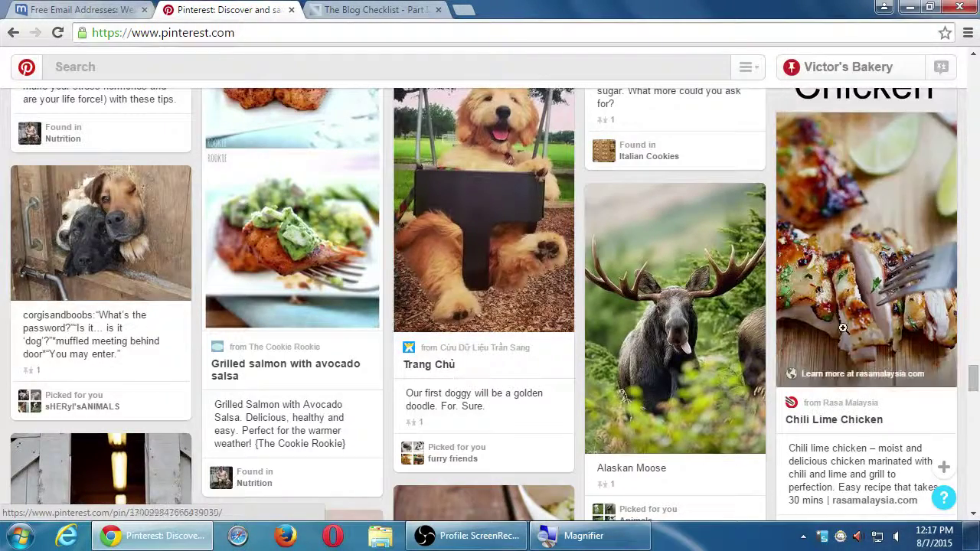
scroll(552, 299, "down", 3)
scroll(553, 301, "down", 3)
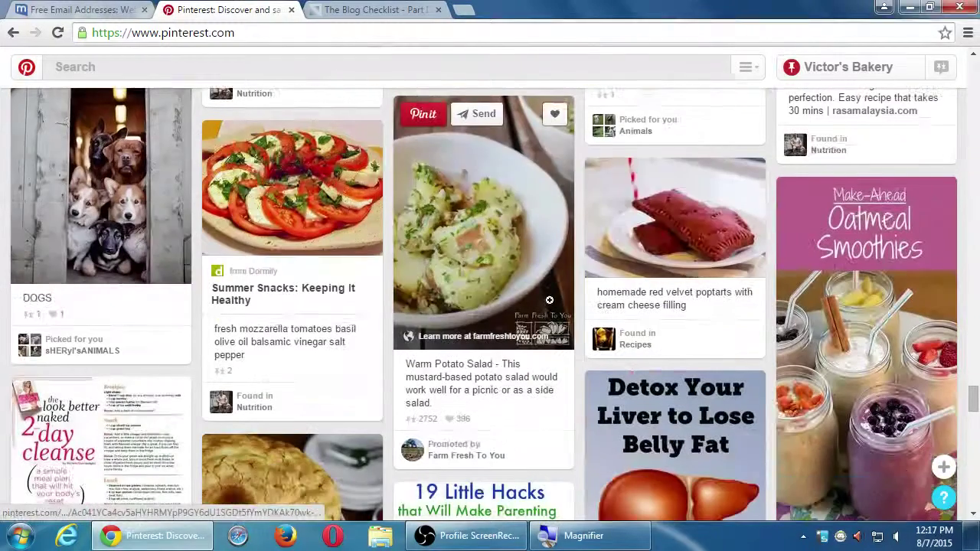
scroll(331, 327, "down", 7)
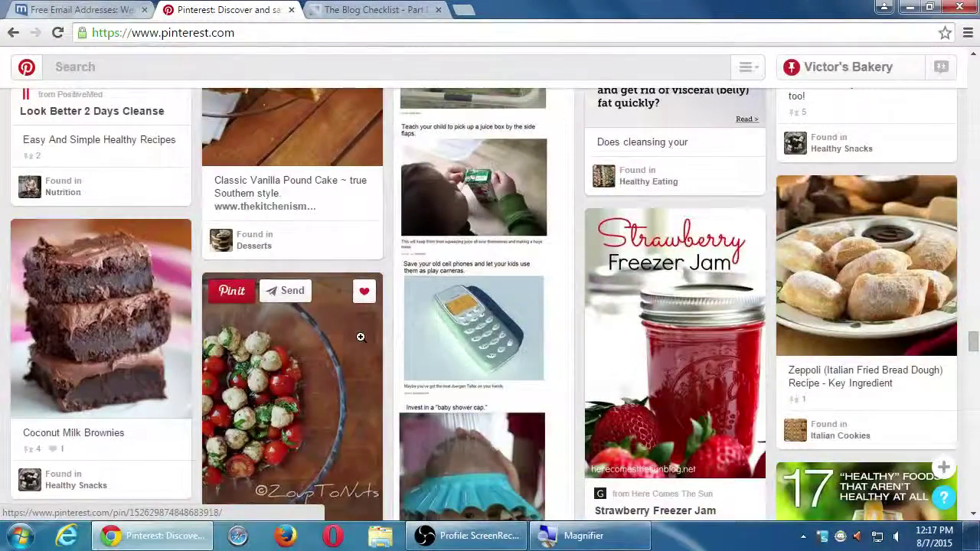
scroll(329, 367, "down", 3)
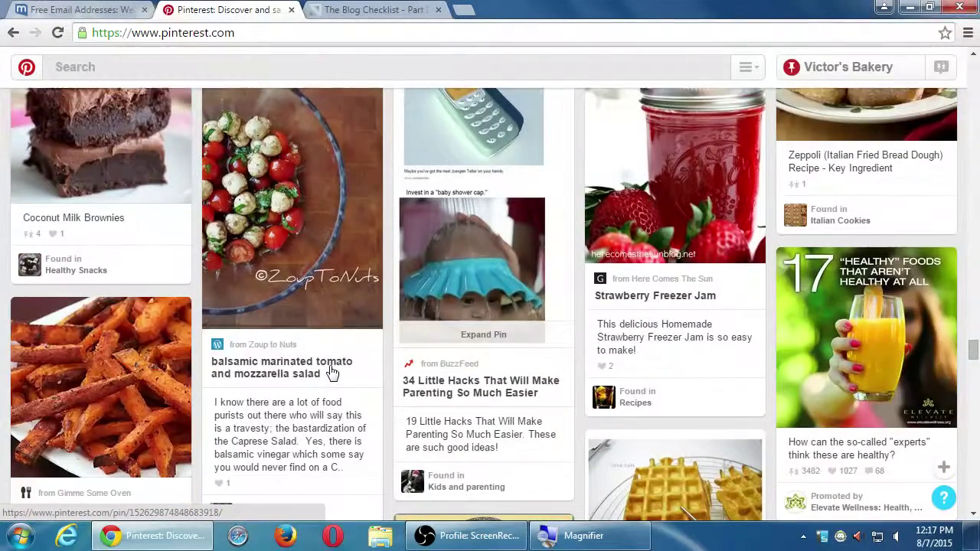
scroll(333, 367, "down", 3)
scroll(333, 364, "down", 5)
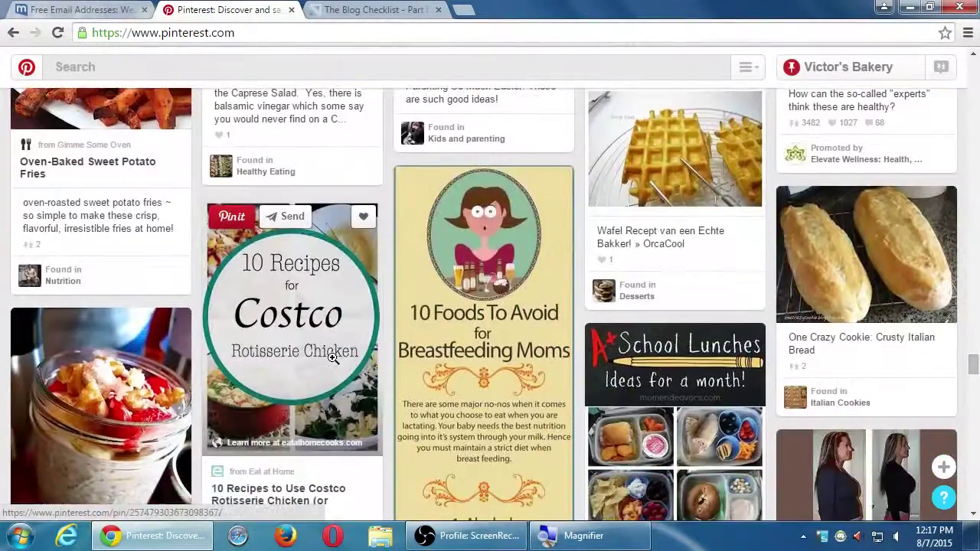
scroll(327, 358, "down", 2)
scroll(327, 358, "down", 11)
scroll(326, 356, "down", 4)
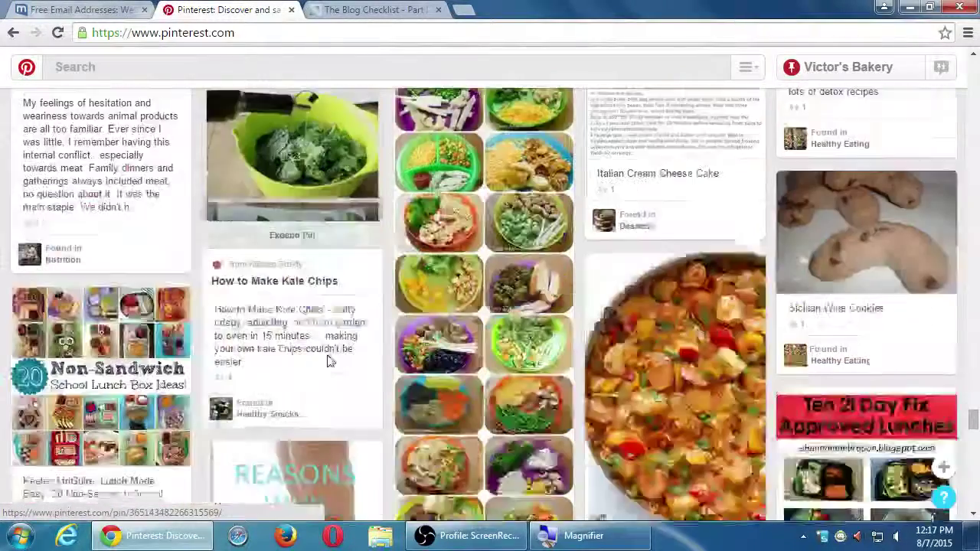
scroll(329, 358, "down", 3)
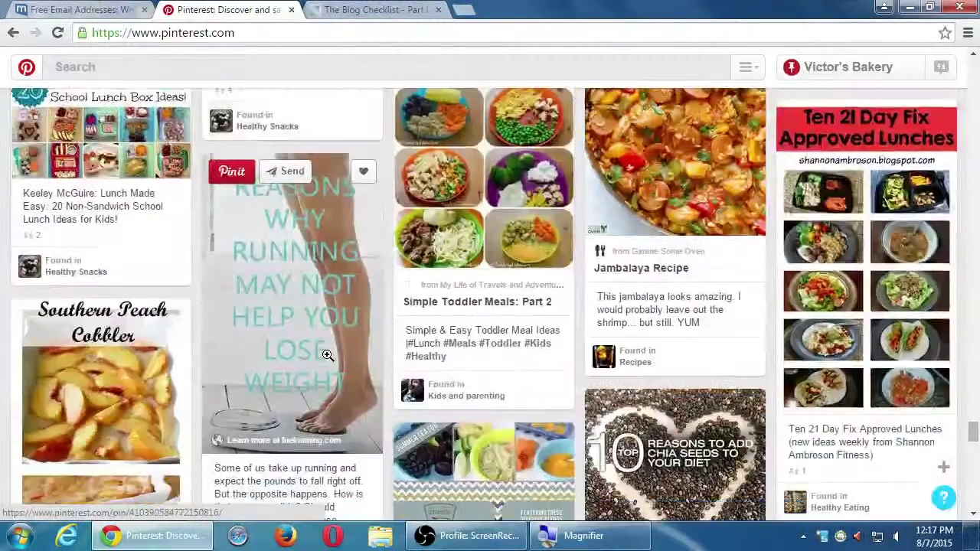
scroll(328, 356, "down", 5)
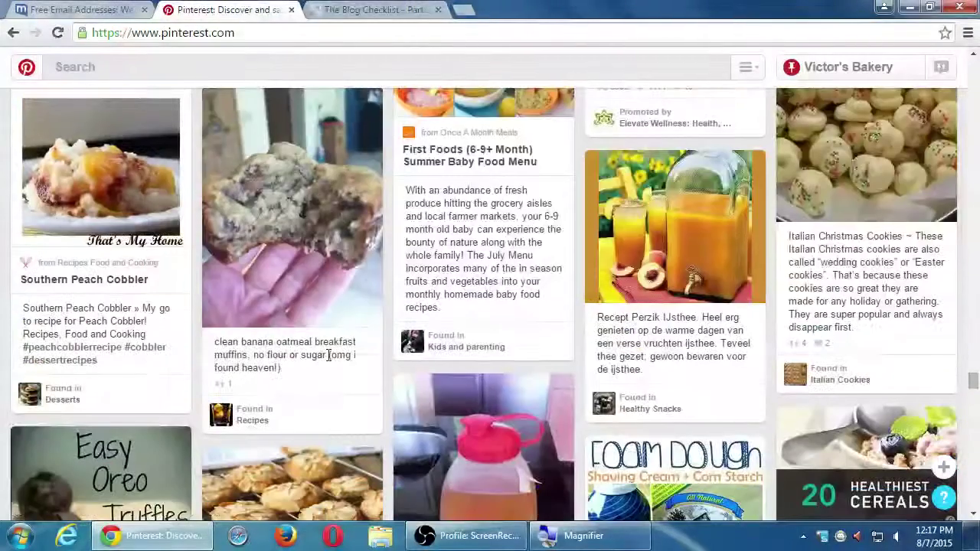
scroll(327, 355, "down", 2)
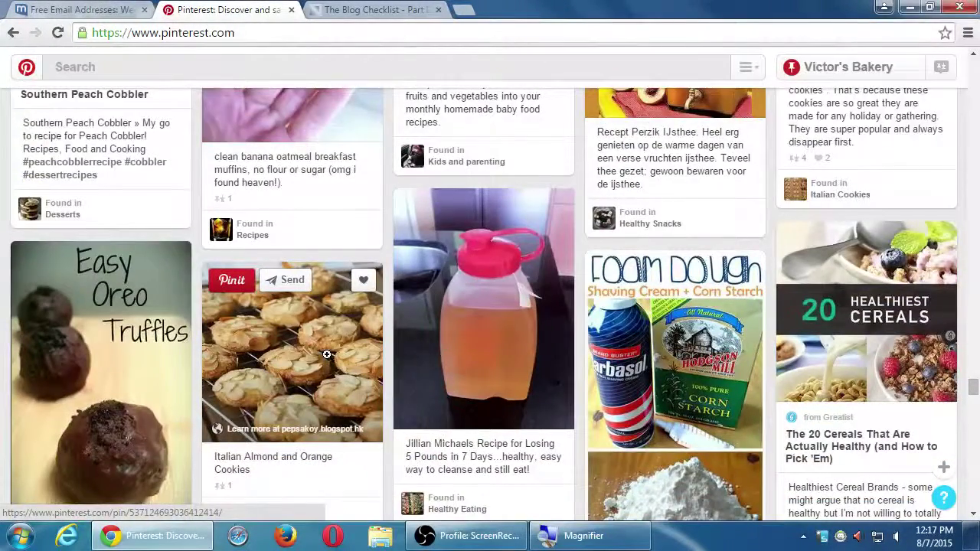
scroll(327, 354, "down", 2)
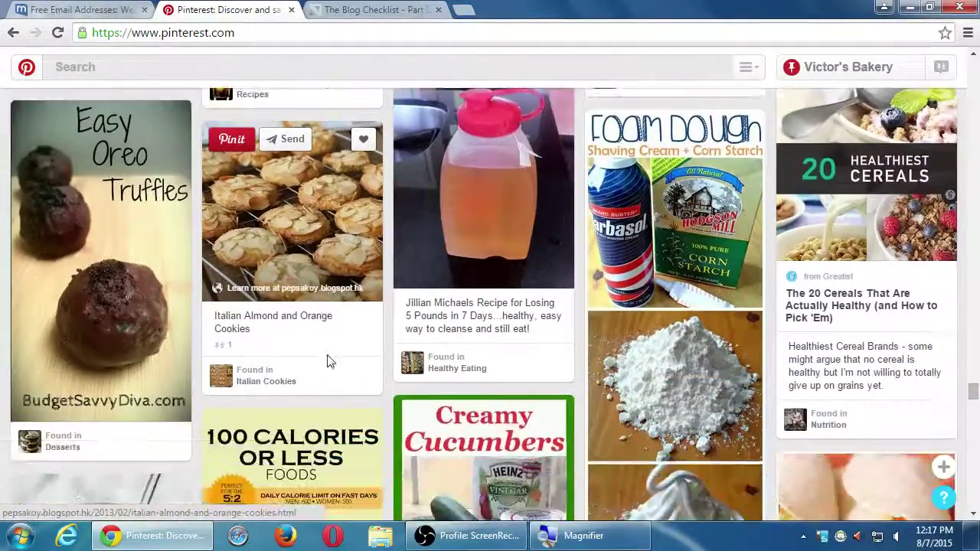
scroll(327, 360, "down", 2)
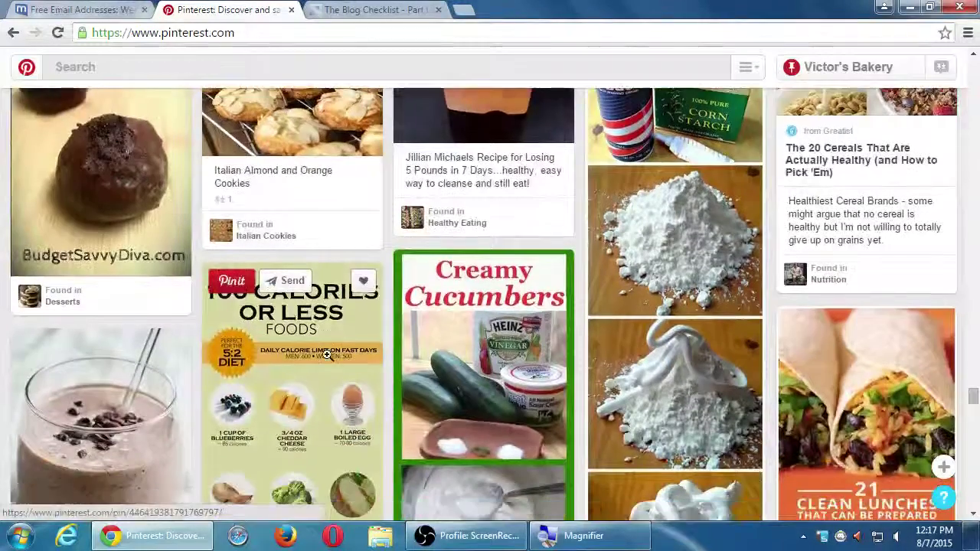
scroll(327, 354, "up", 2)
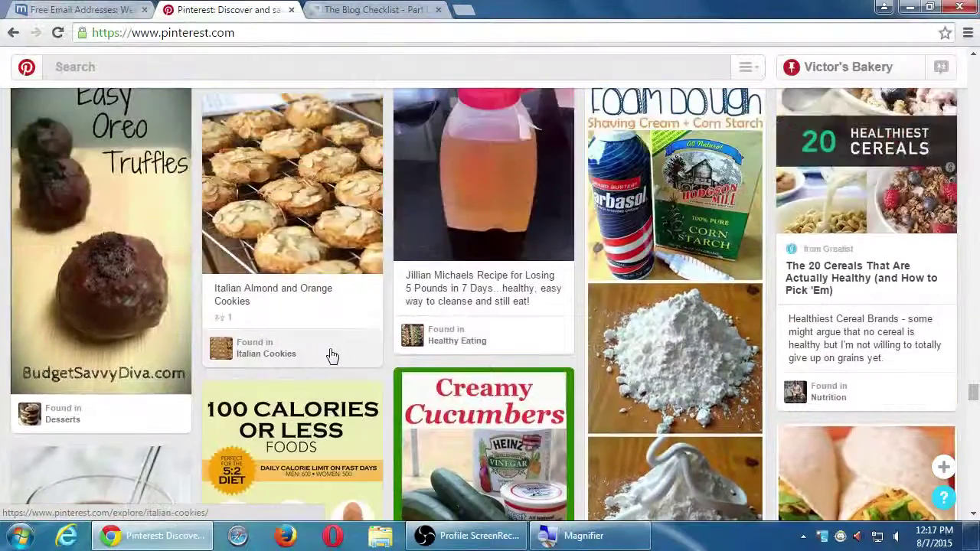
scroll(335, 355, "down", 3)
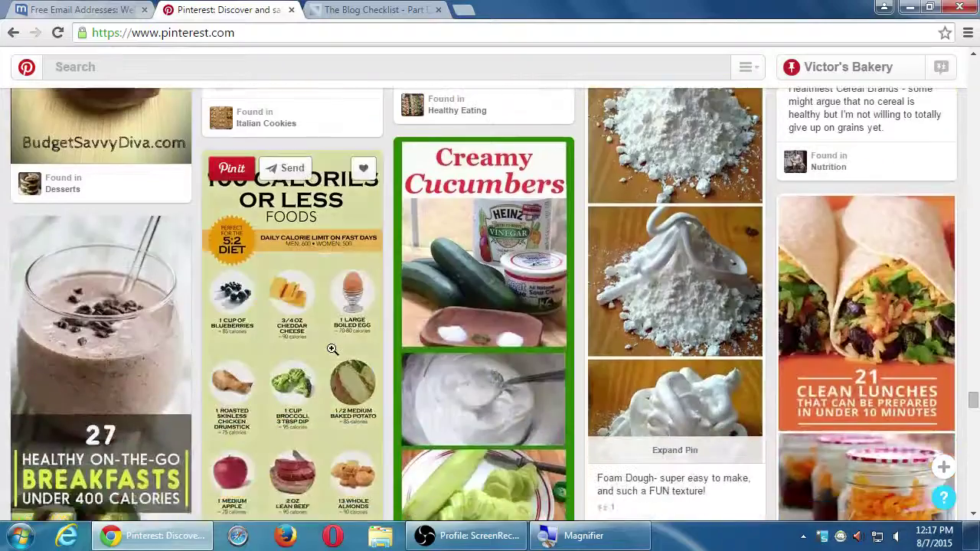
scroll(334, 347, "down", 3)
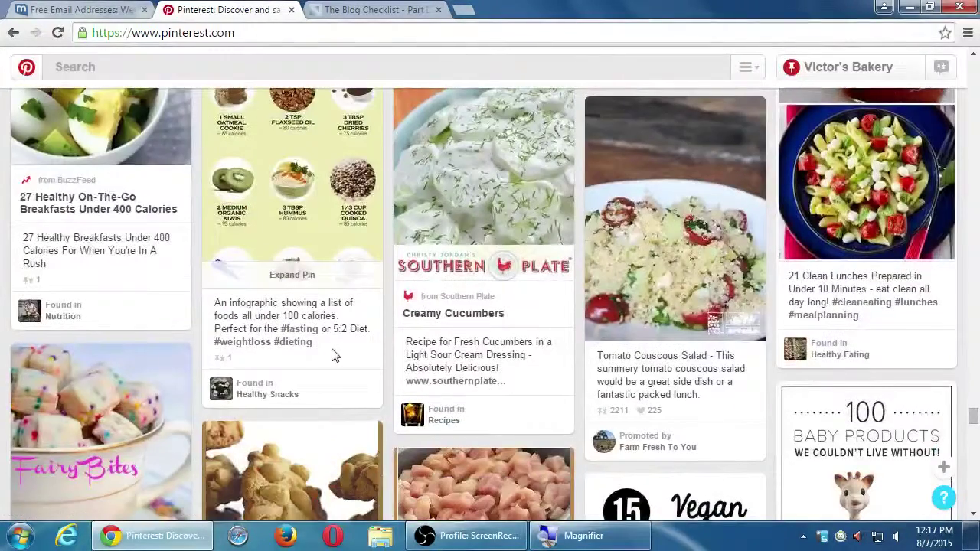
scroll(332, 349, "up", 3)
scroll(333, 353, "up", 5)
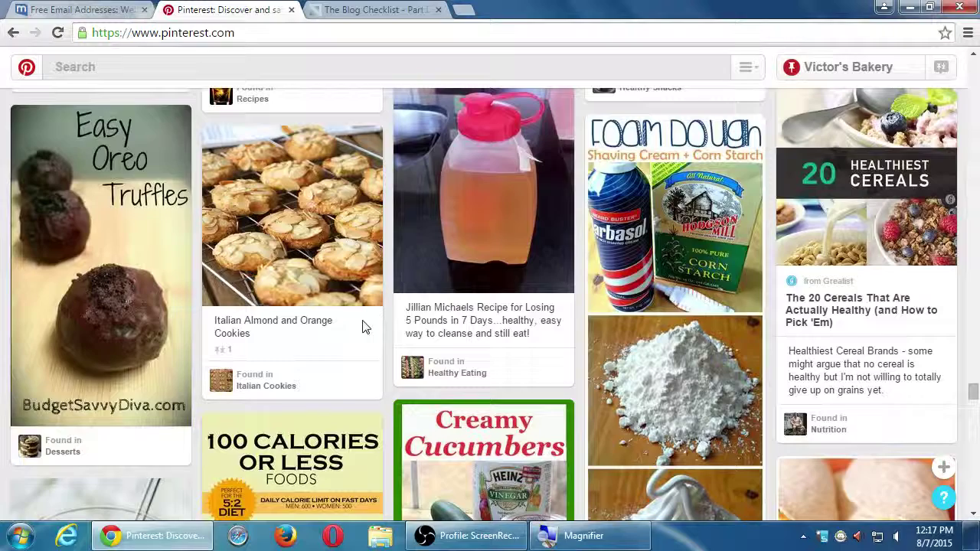
mouse_move(124, 291)
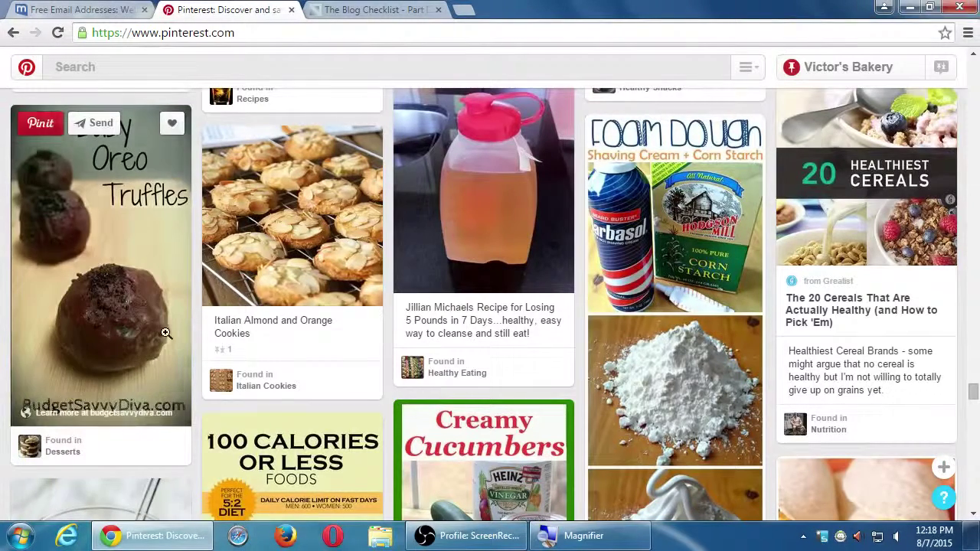
left_click(128, 287)
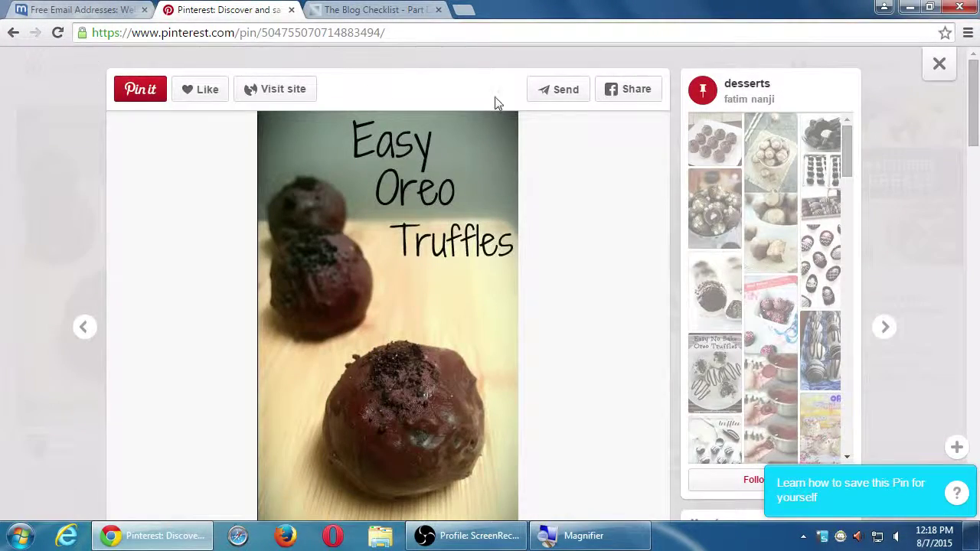
left_click(937, 62)
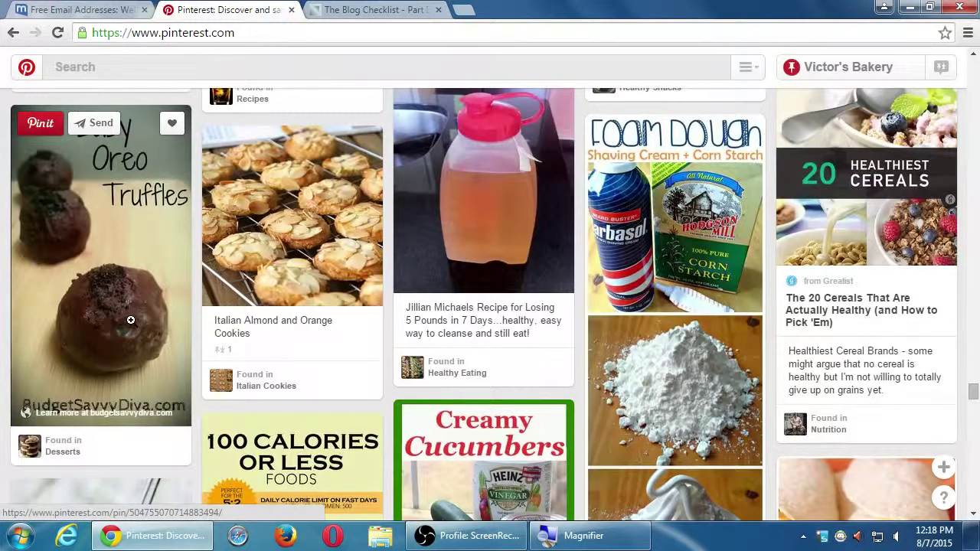
Open the Easy Oreo Truffles pin and look over its source, comment section and the accounts it was saved by
left_click(100, 234)
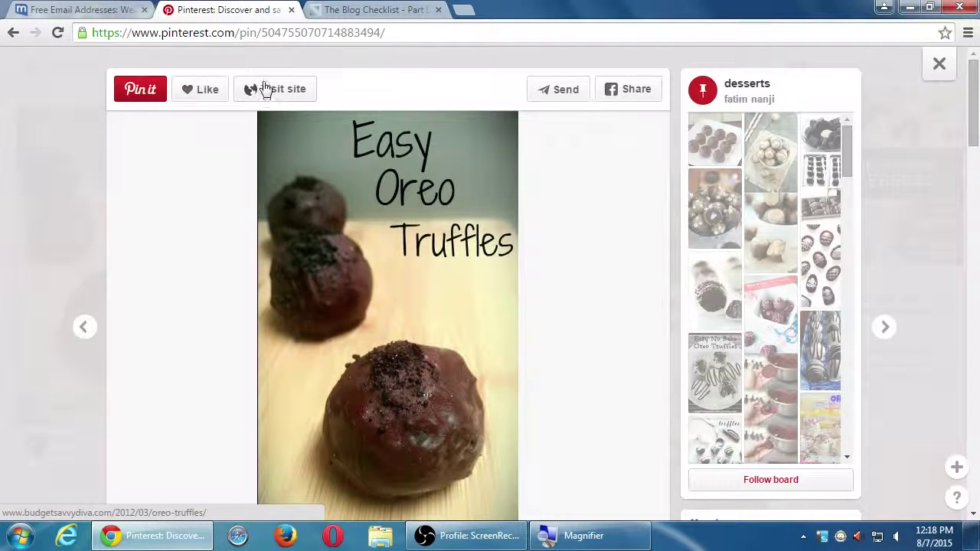
scroll(505, 215, "down", 10)
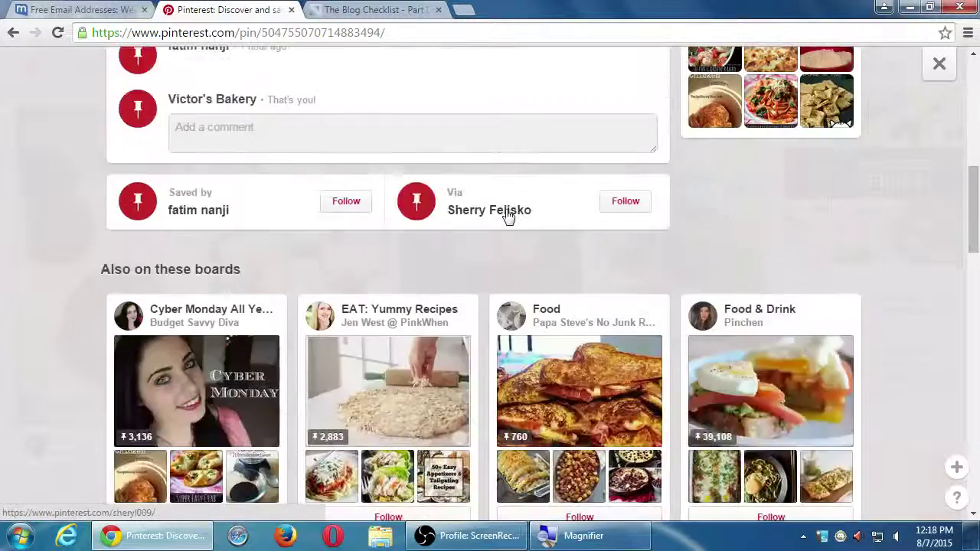
scroll(265, 173, "up", 1)
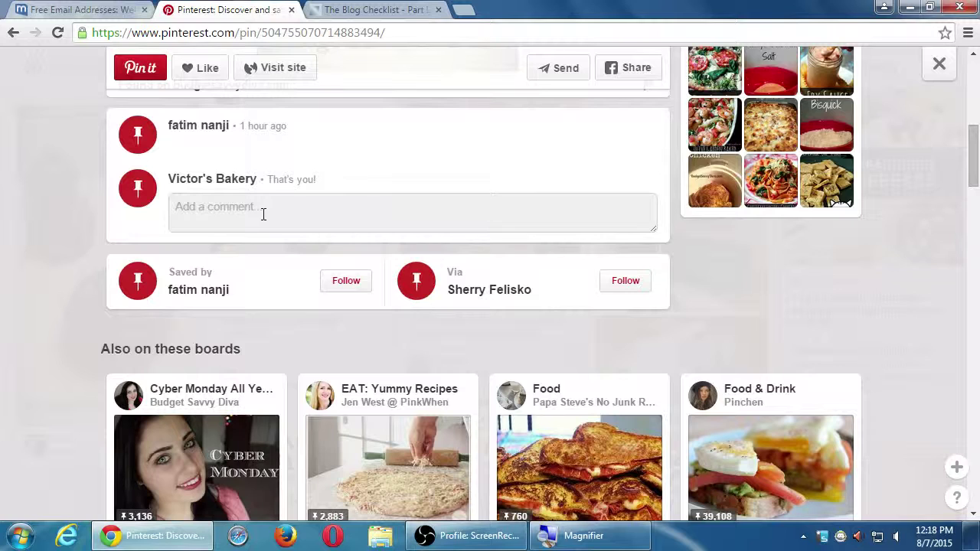
scroll(307, 204, "up", 4)
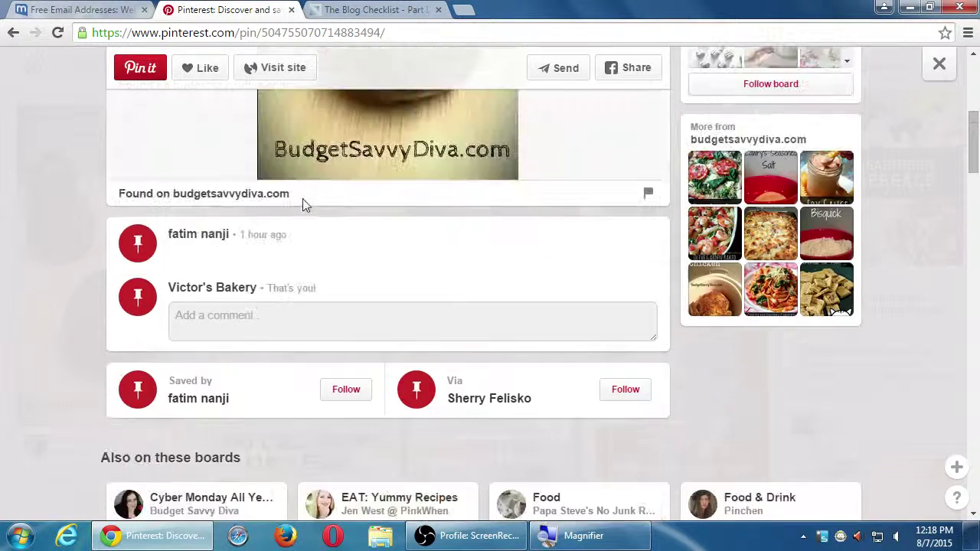
scroll(322, 213, "up", 3)
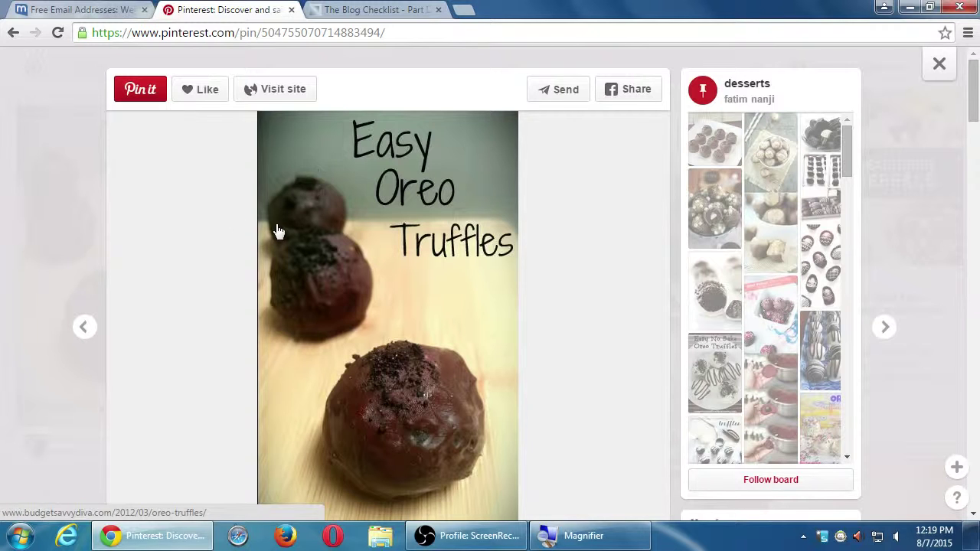
Start repinning the Easy Oreo Truffles pin with the description "Mouth-watering!"
left_click(145, 90)
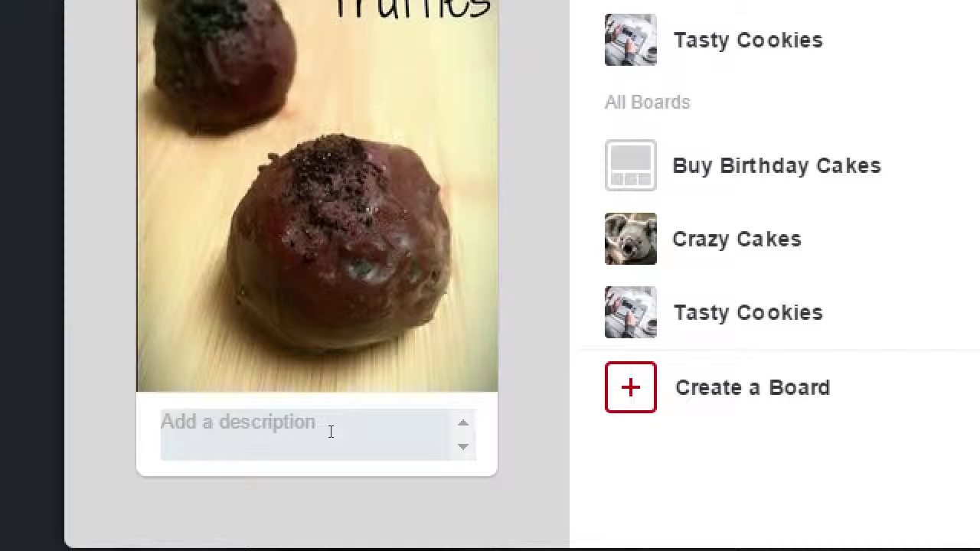
left_click(372, 429)
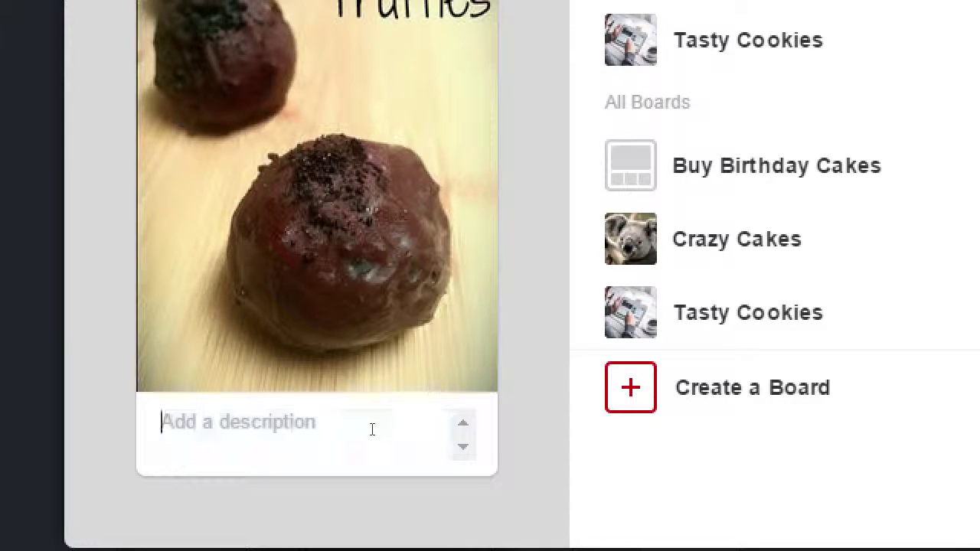
type("Mou")
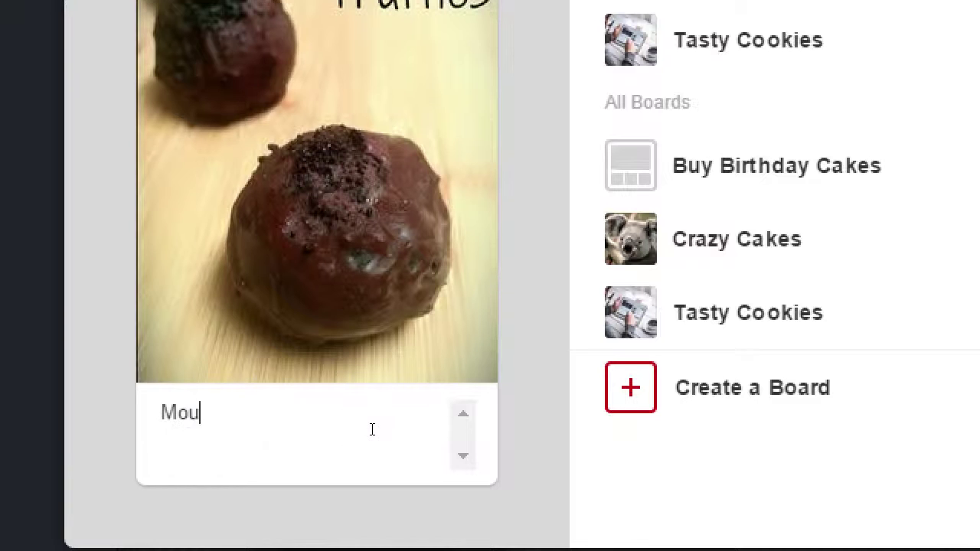
type("th-watering!")
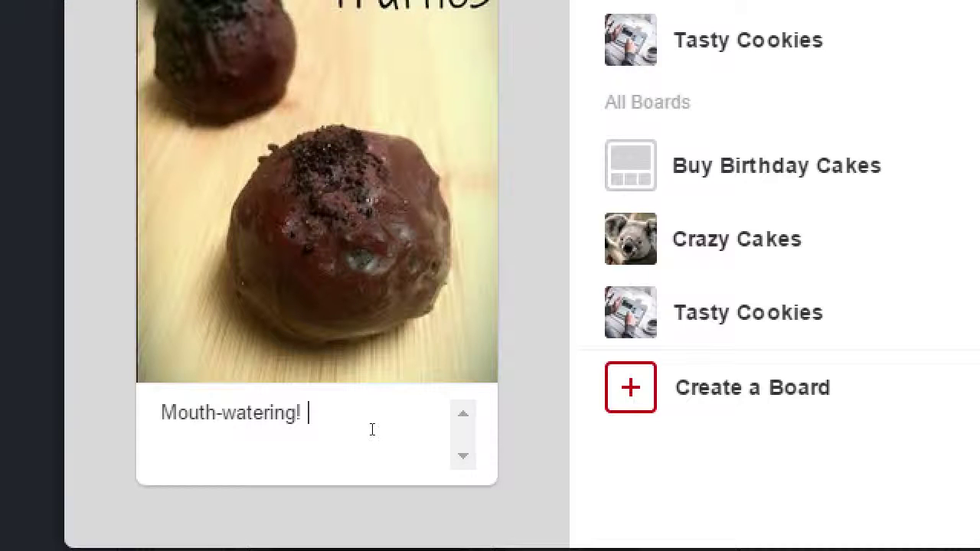
Add the lines "60% - YOUR stuff" and "40% - Their stuff" to the pin description and remove them again
key("Return")
type("60% -")
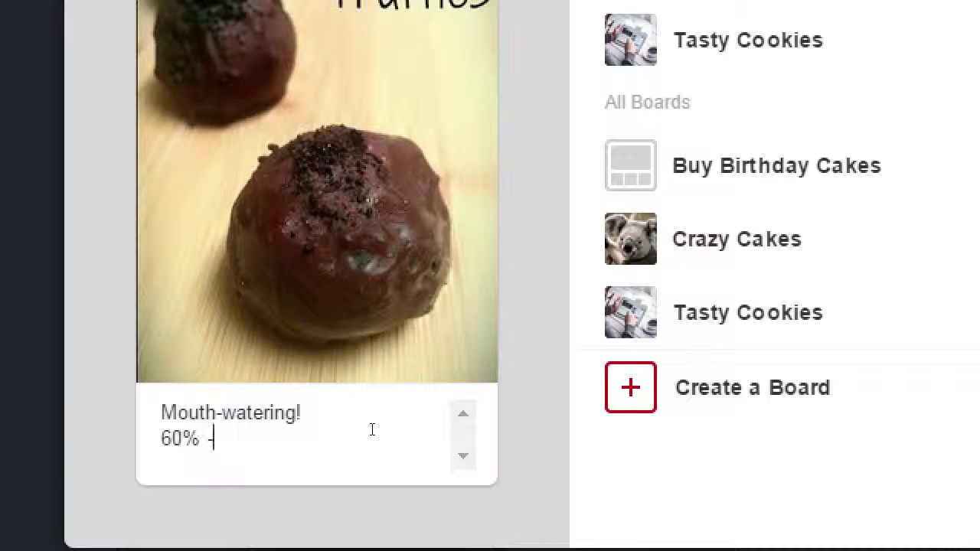
type(" YOUR stuff")
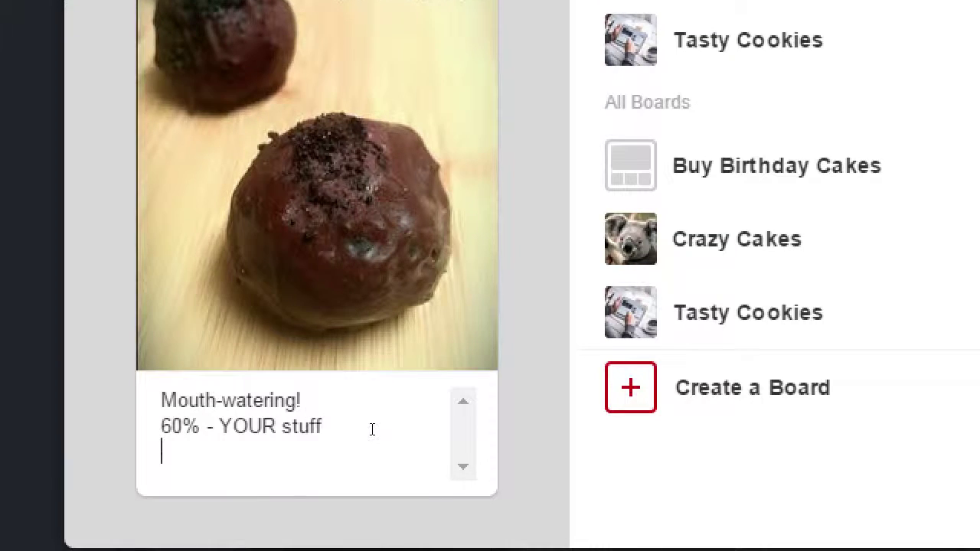
type("40% - The")
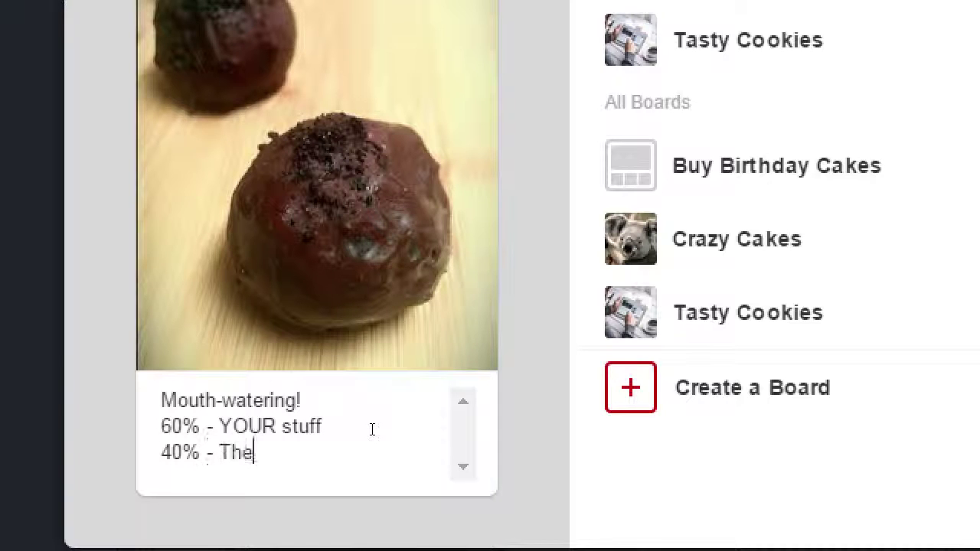
type("ir stuff")
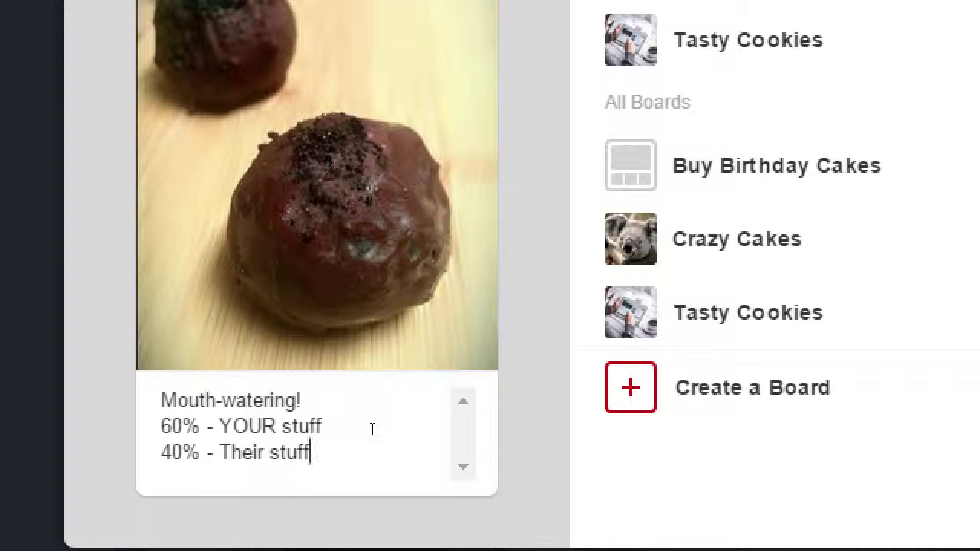
type("A")
key("shift+Up")
key("shift+Up")
key("BackSpace")
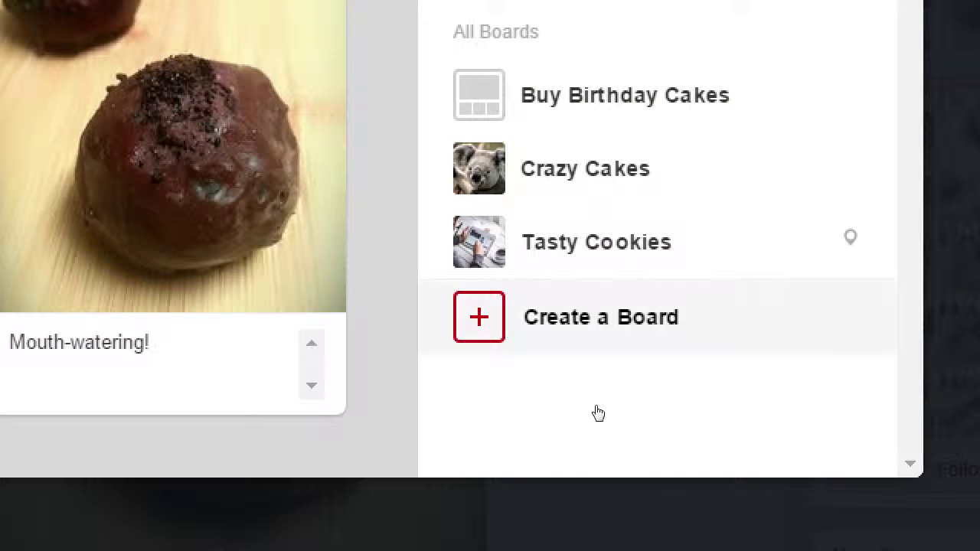
Create a board named "Crazy Foods", save the Easy Oreo Truffles pin to it and close the pin
left_click(598, 413)
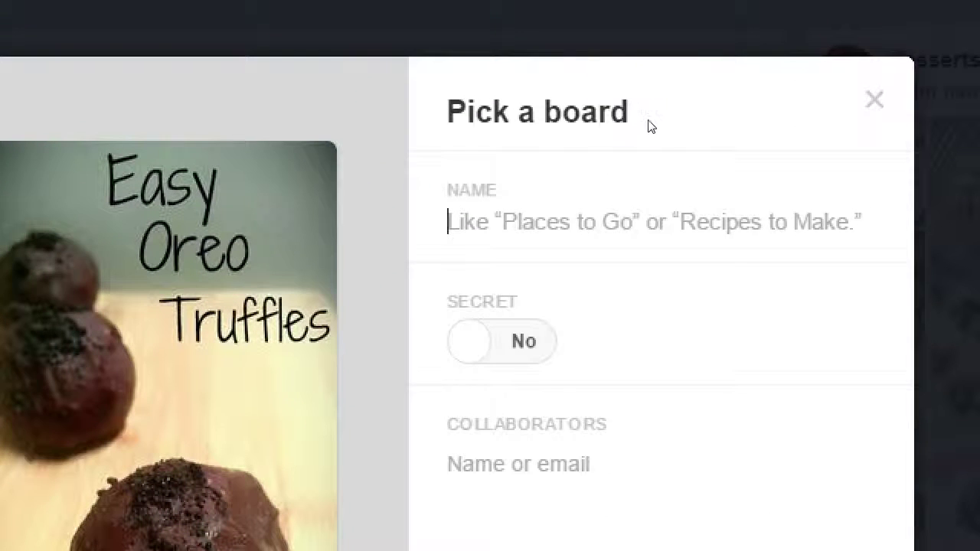
type("Crazy Food")
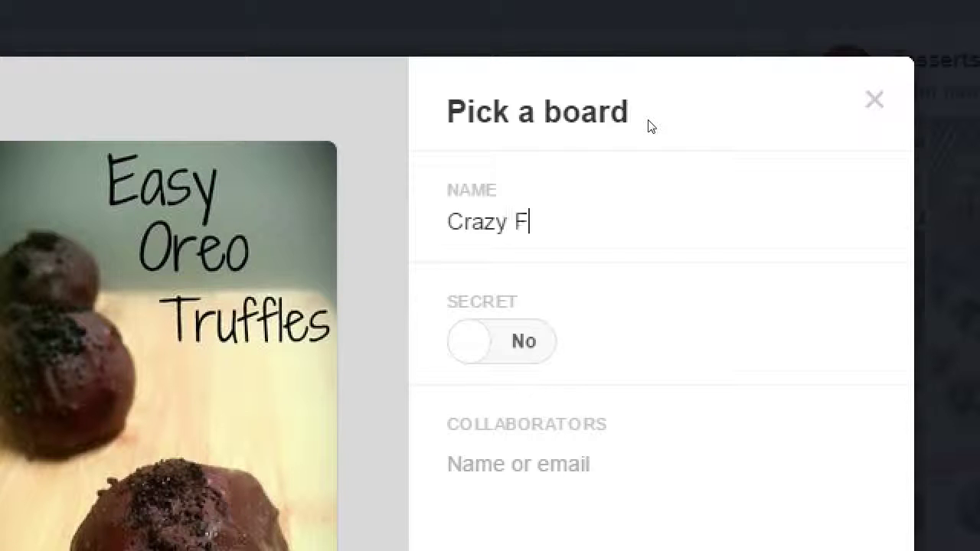
type("s")
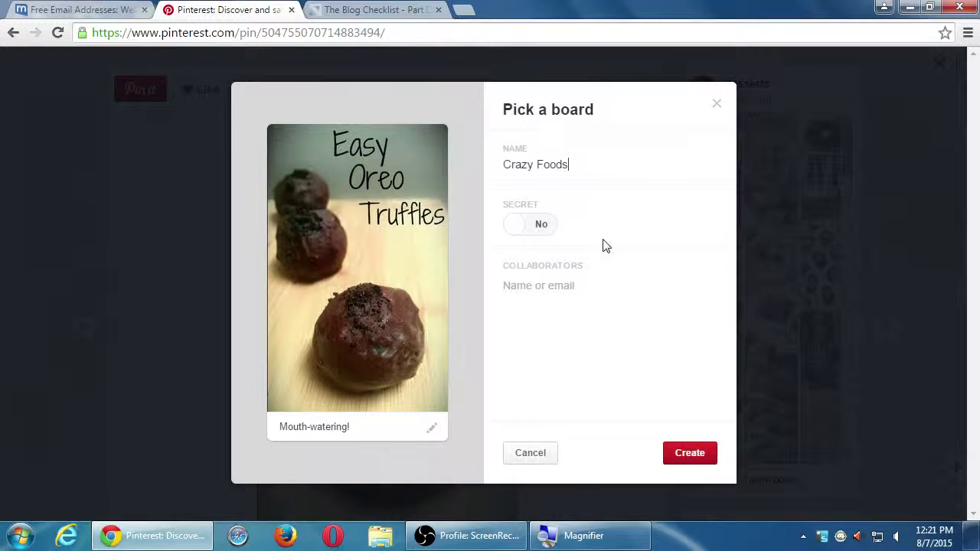
left_click(703, 462)
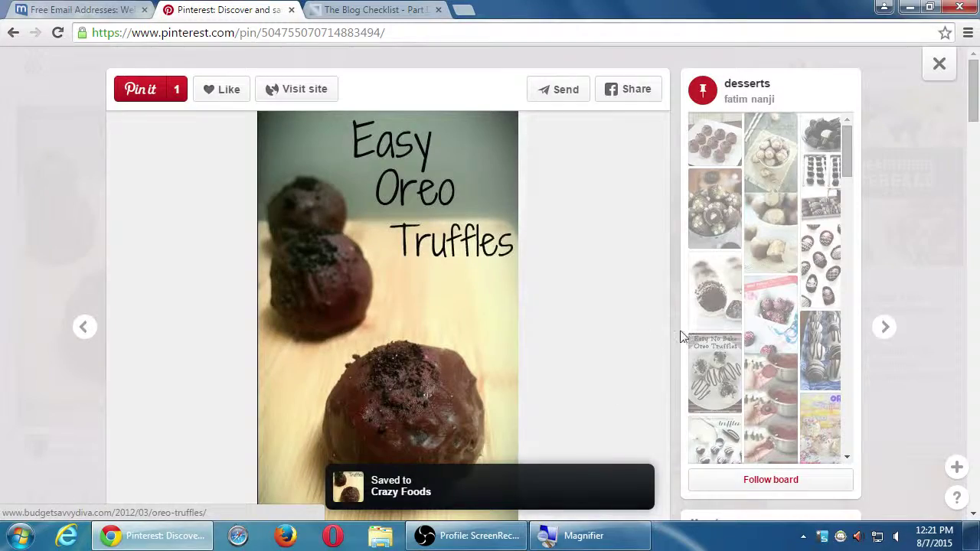
left_click(938, 63)
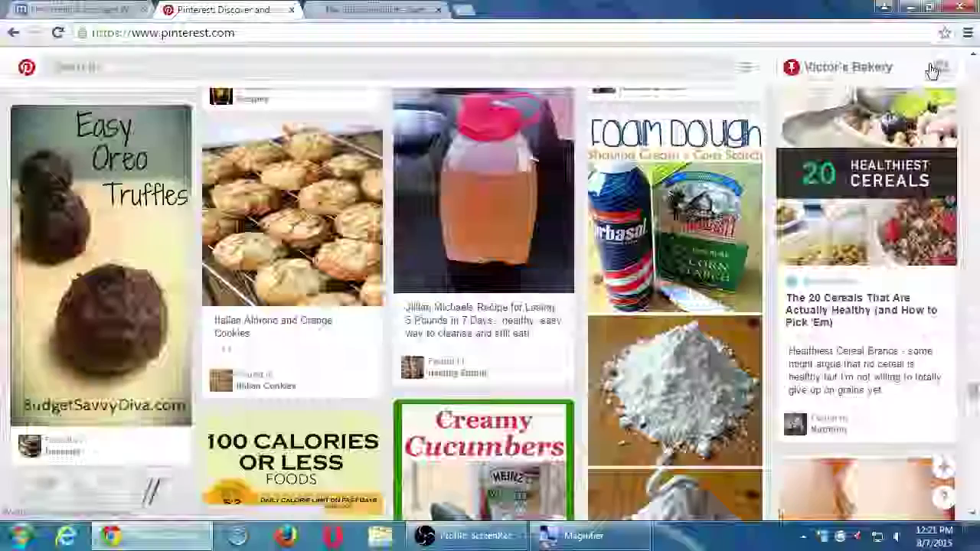
Browse further down the home feed for another food pin suitable for the Crazy Foods board
scroll(452, 372, "down", 3)
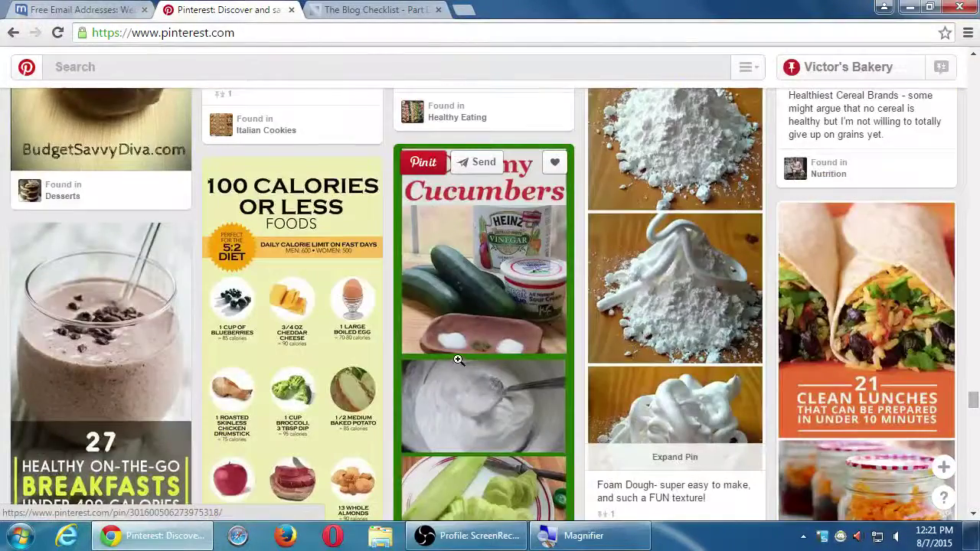
scroll(460, 368, "down", 4)
scroll(462, 365, "up", 2)
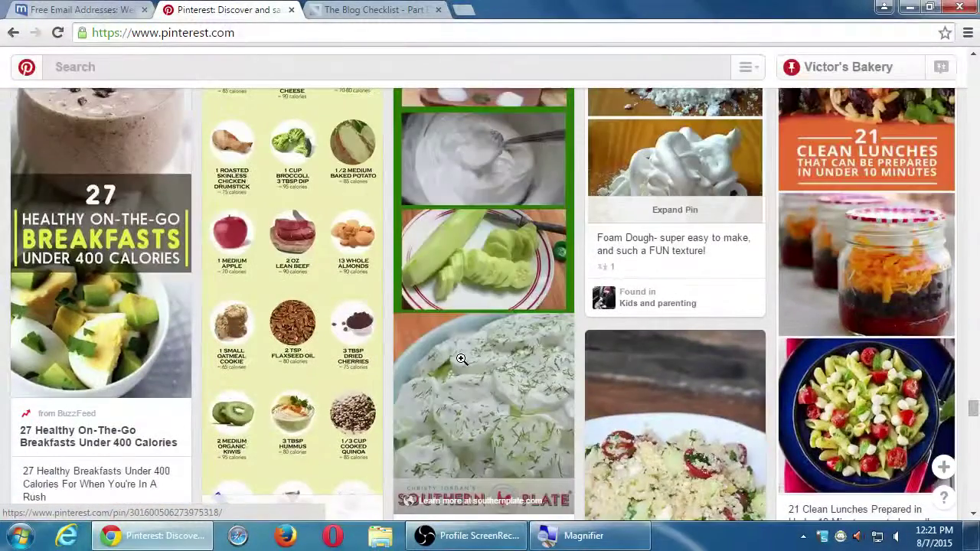
scroll(461, 360, "down", 2)
scroll(460, 359, "down", 4)
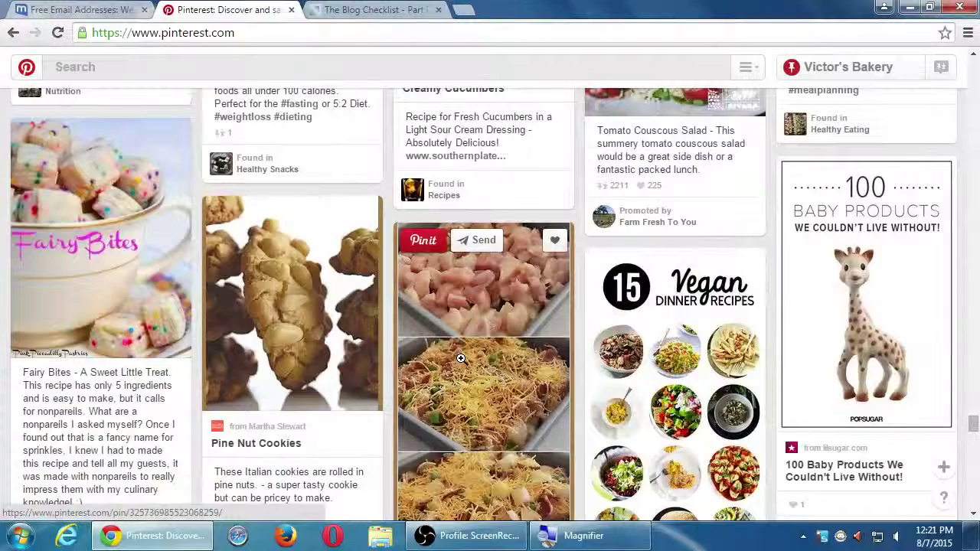
scroll(460, 359, "down", 4)
scroll(462, 361, "down", 4)
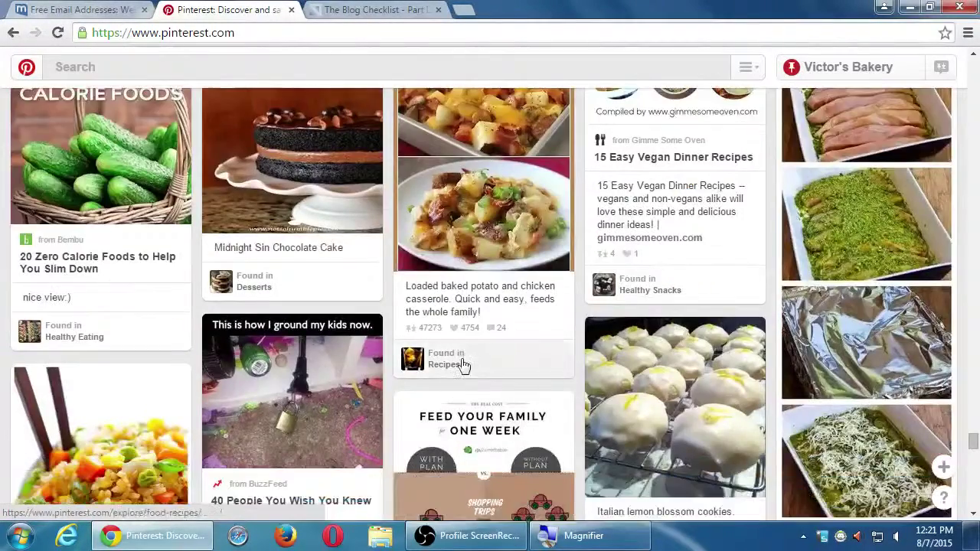
scroll(462, 361, "down", 4)
scroll(461, 359, "down", 7)
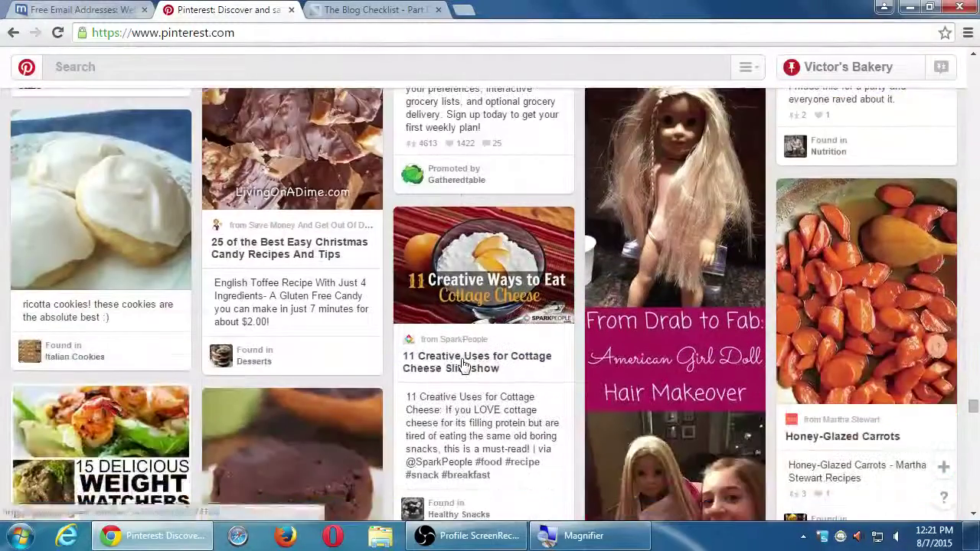
scroll(462, 363, "down", 1)
scroll(462, 360, "down", 1)
scroll(461, 358, "down", 1)
scroll(461, 358, "down", 7)
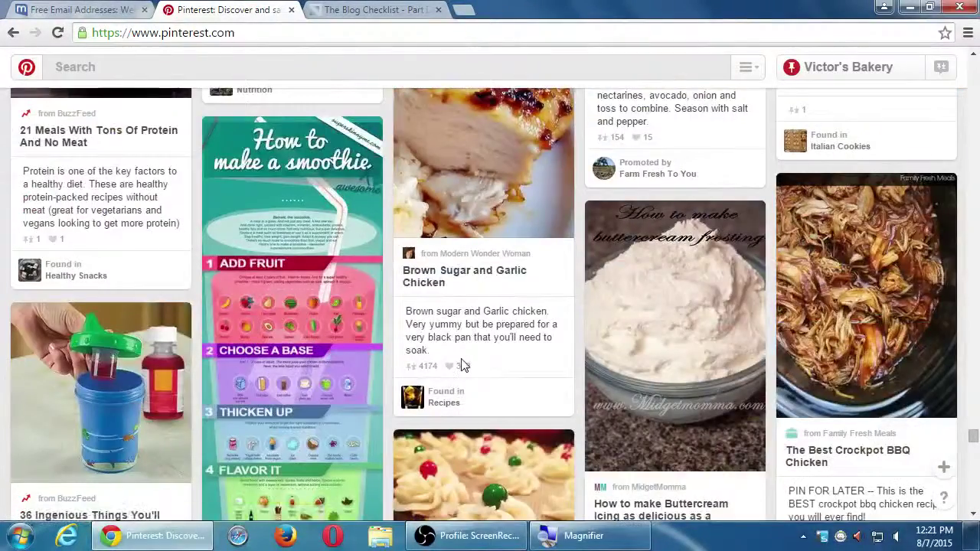
scroll(462, 365, "down", 1)
scroll(461, 365, "down", 2)
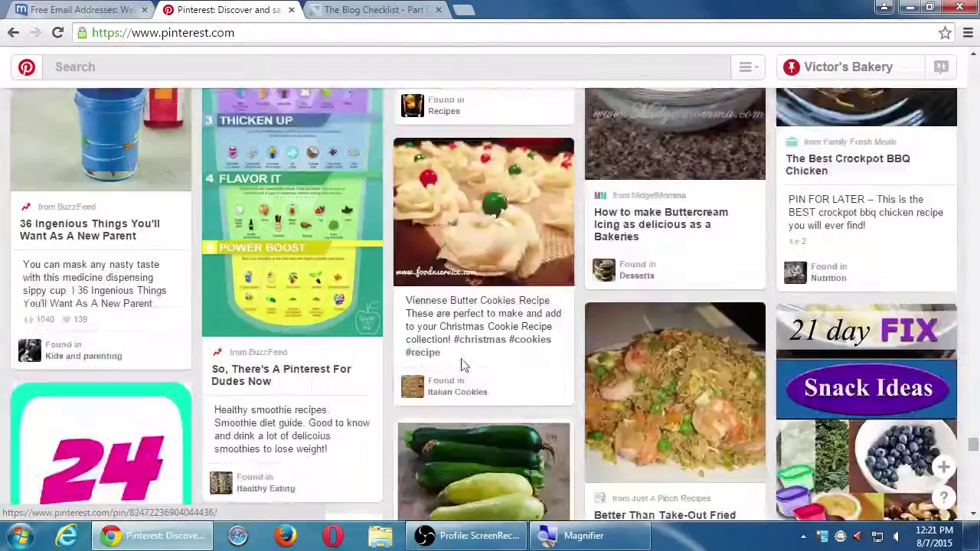
scroll(461, 365, "down", 7)
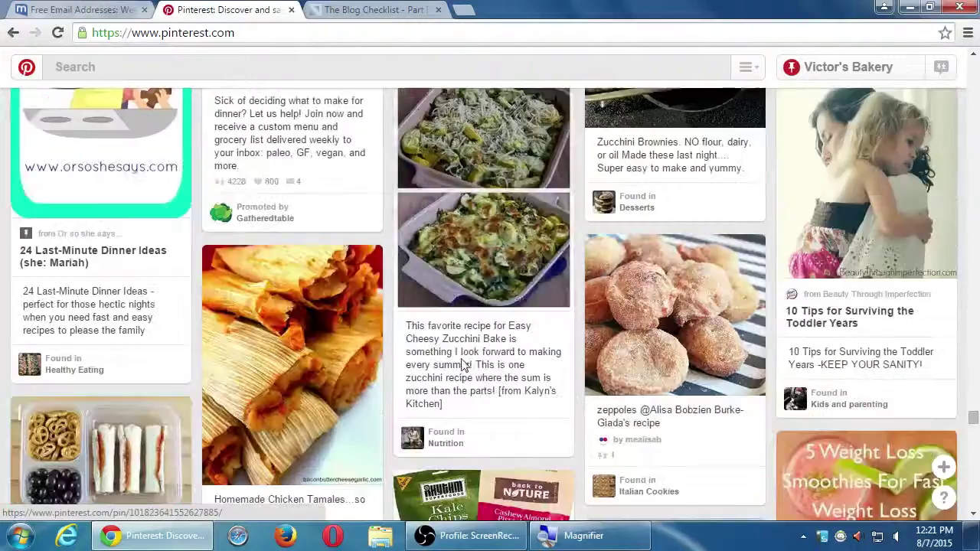
scroll(461, 355, "down", 1)
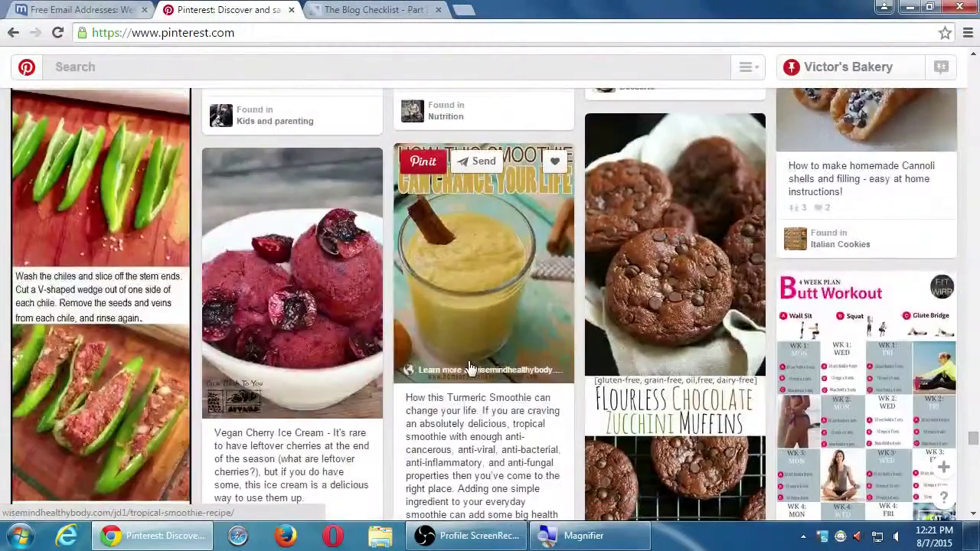
scroll(472, 373, "down", 3)
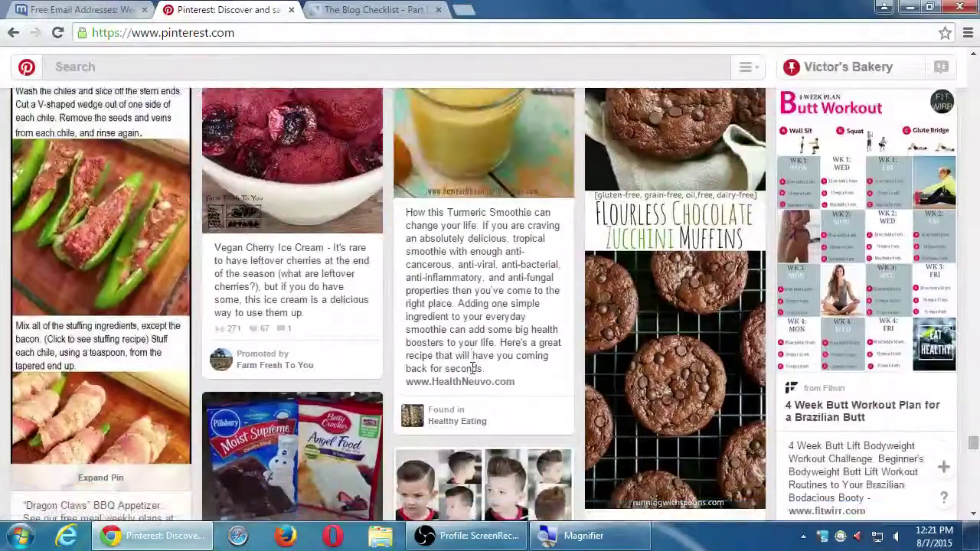
Examine the "Dragon Claws" BBQ Appetizer pin in the feed, including its preparation images and description
scroll(471, 368, "up", 1)
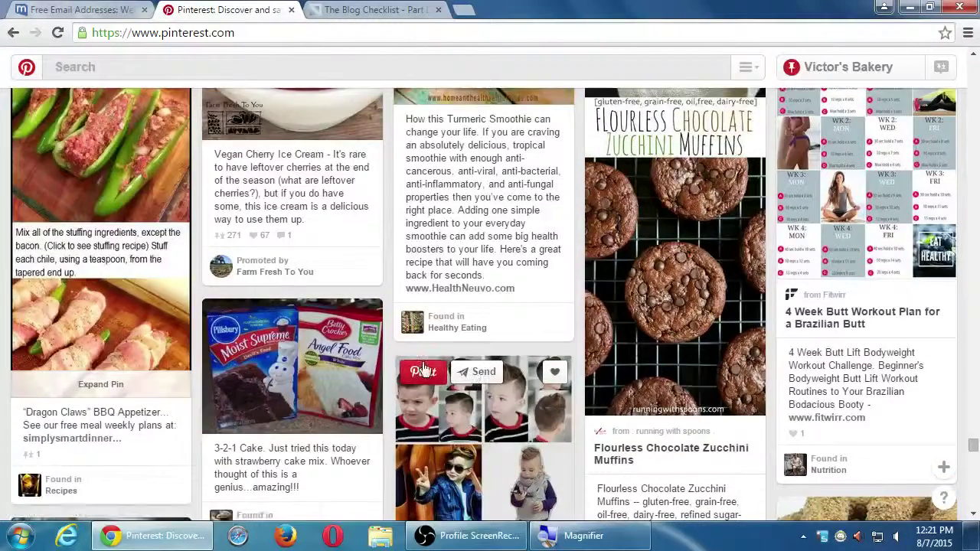
scroll(437, 389, "up", 3)
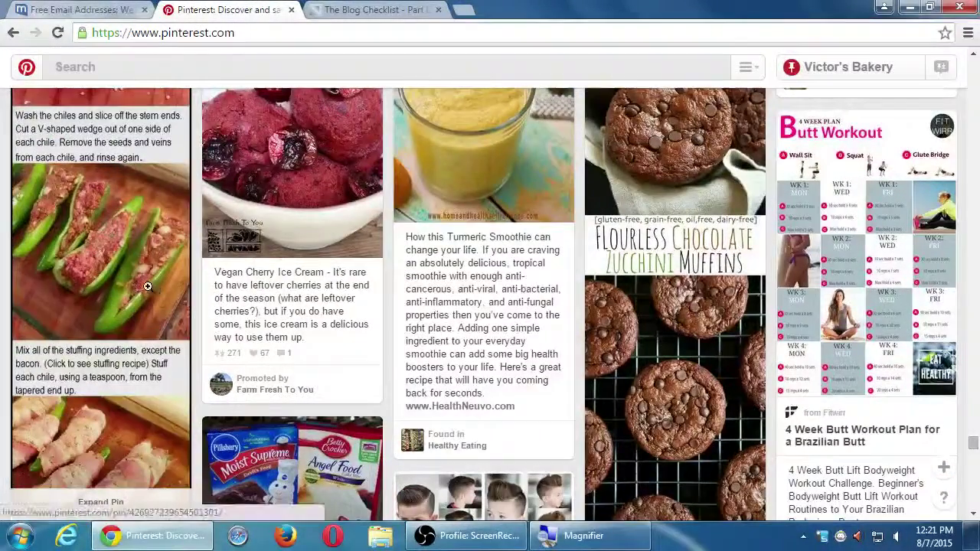
scroll(141, 256, "up", 2)
scroll(81, 285, "down", 2)
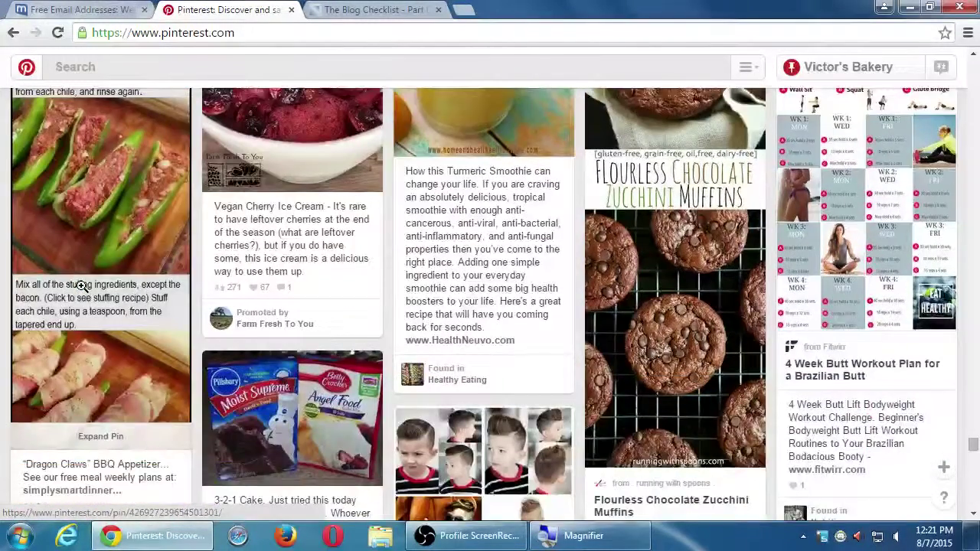
scroll(81, 284, "up", 3)
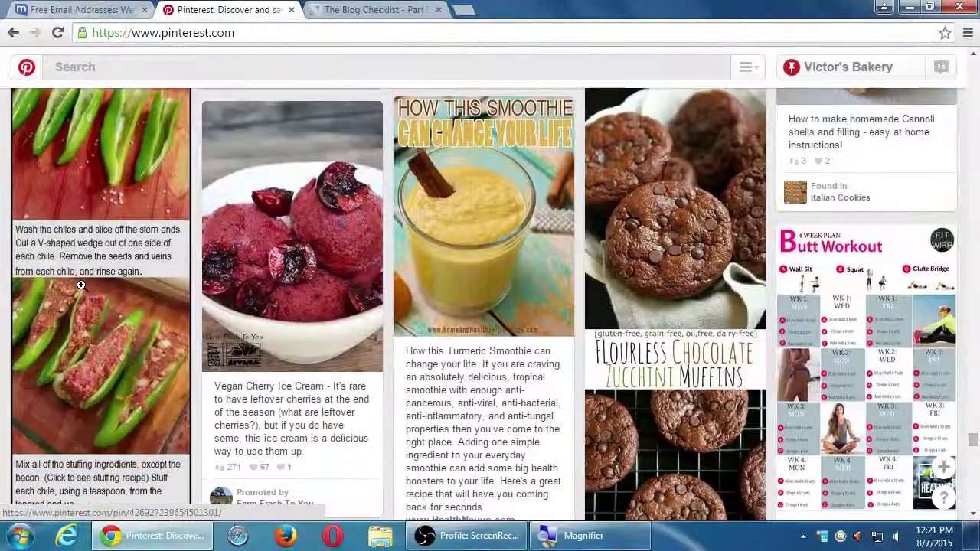
scroll(81, 284, "down", 1)
scroll(81, 285, "down", 2)
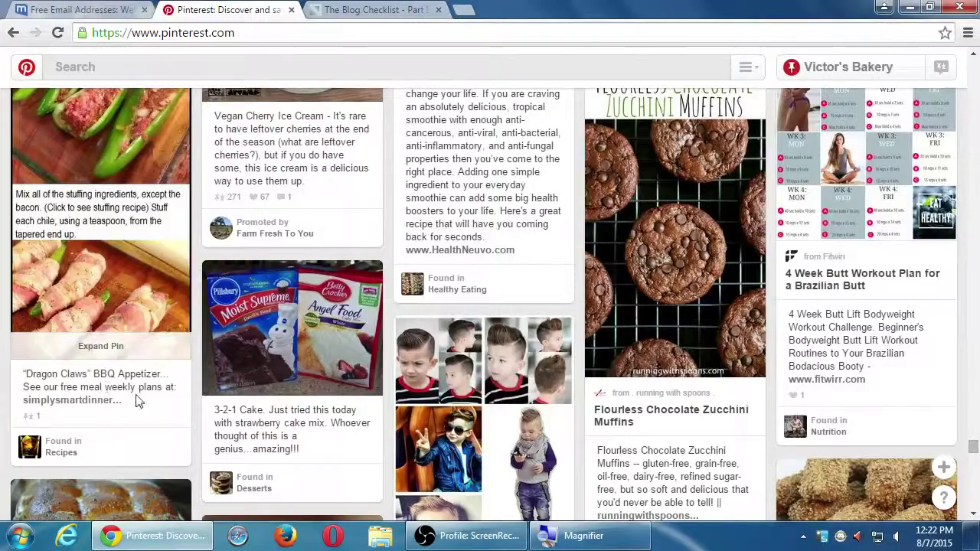
scroll(107, 387, "up", 2)
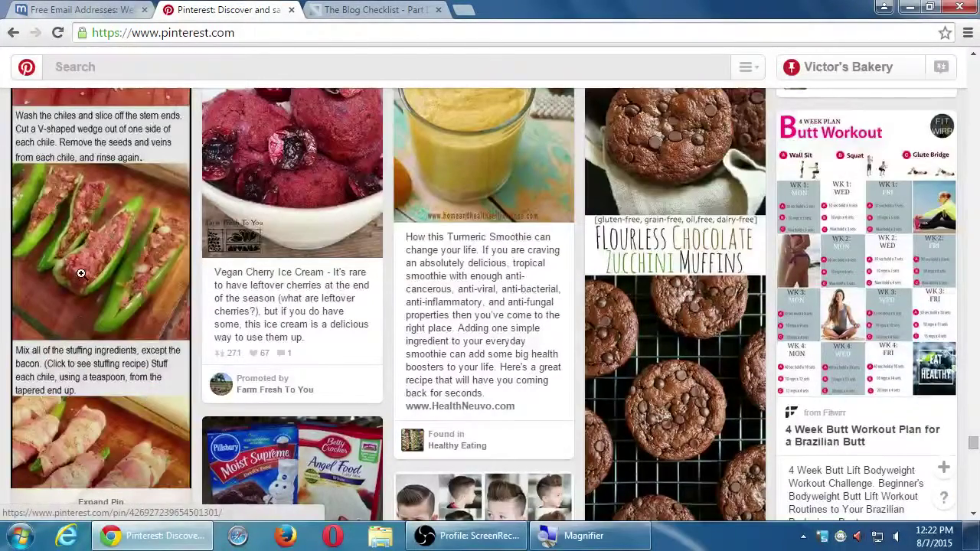
scroll(148, 258, "down", 2)
scroll(135, 325, "down", 1)
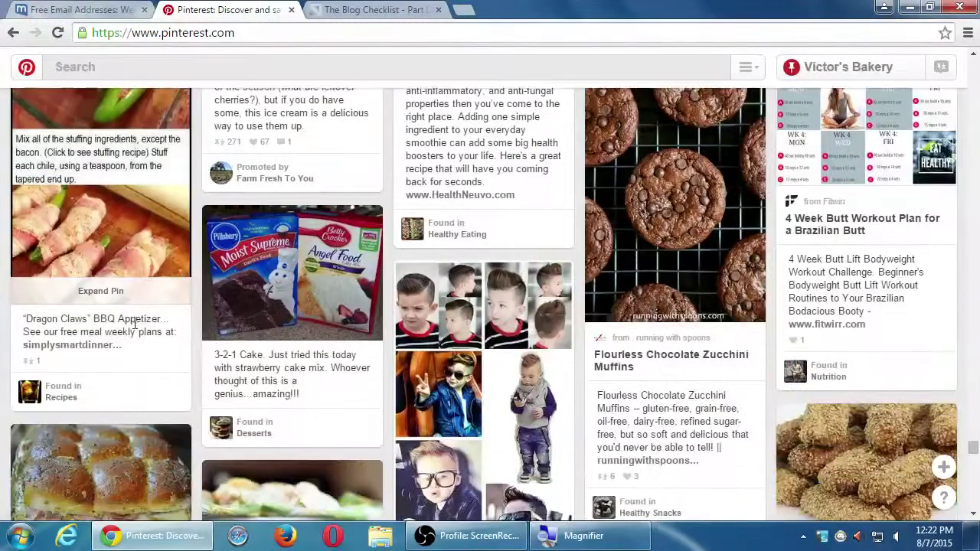
scroll(98, 292, "up", 5)
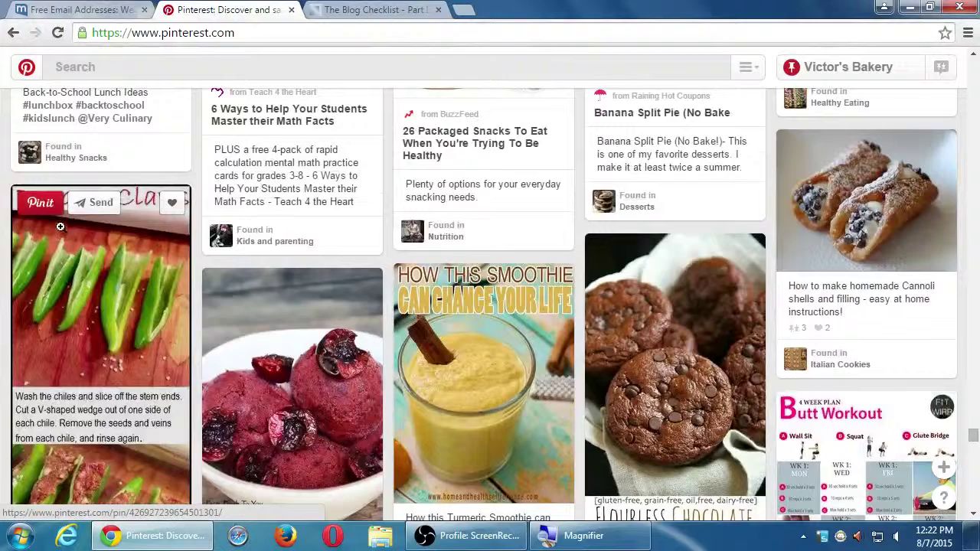
Repin the "Dragon Claws" BBQ Appetizer pin to the Crazy Foods board with its original description
left_click(40, 202)
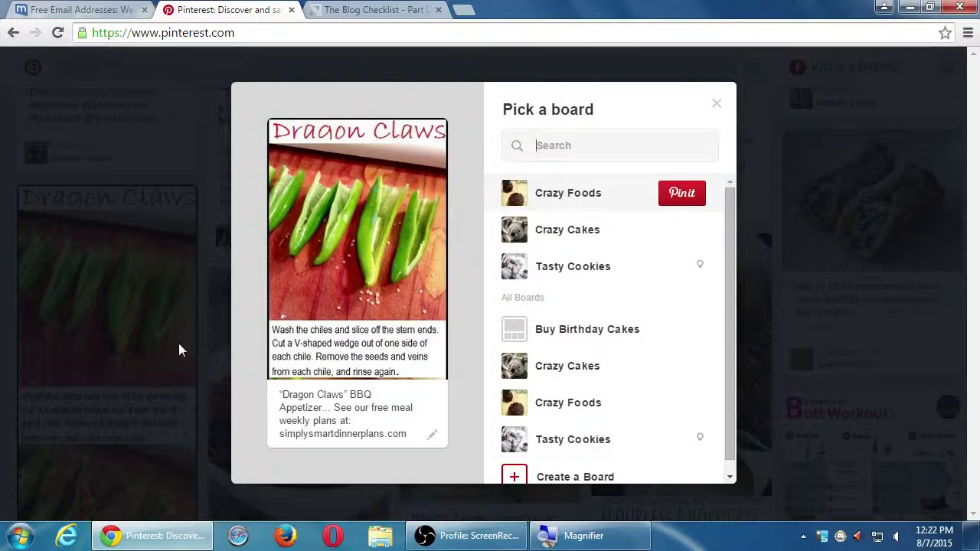
key("super+plus")
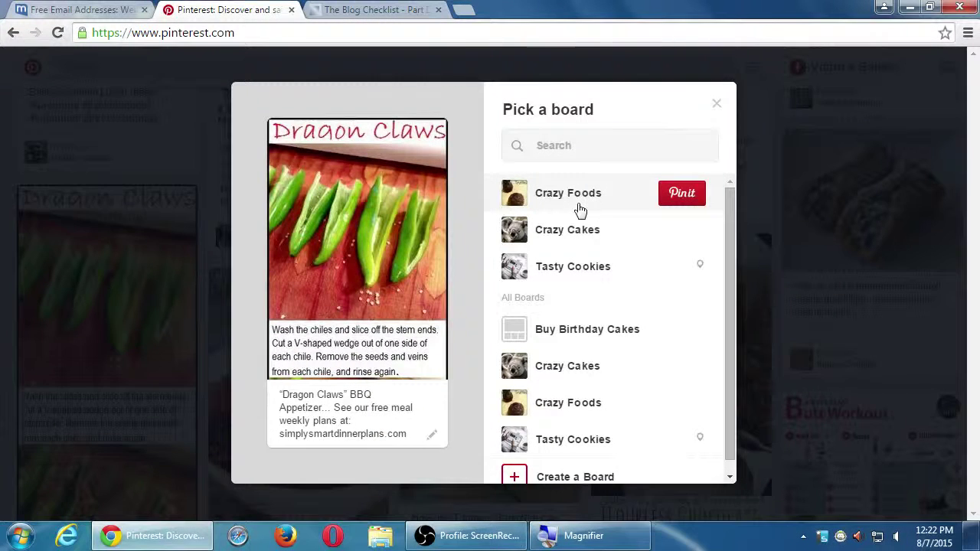
left_click(679, 194)
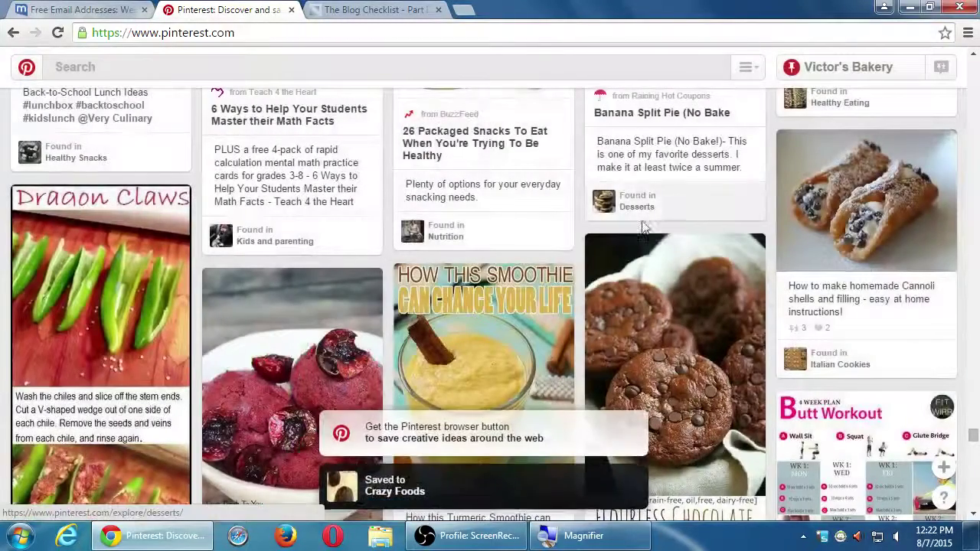
Open the Victor's Bakery profile page and reload it to review its boards
mouse_move(679, 281)
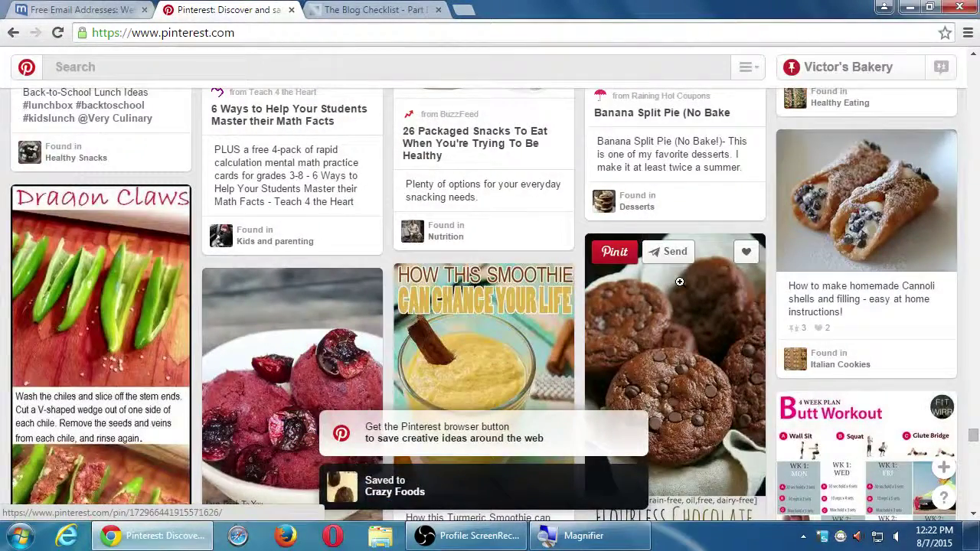
scroll(679, 282, "down", 5)
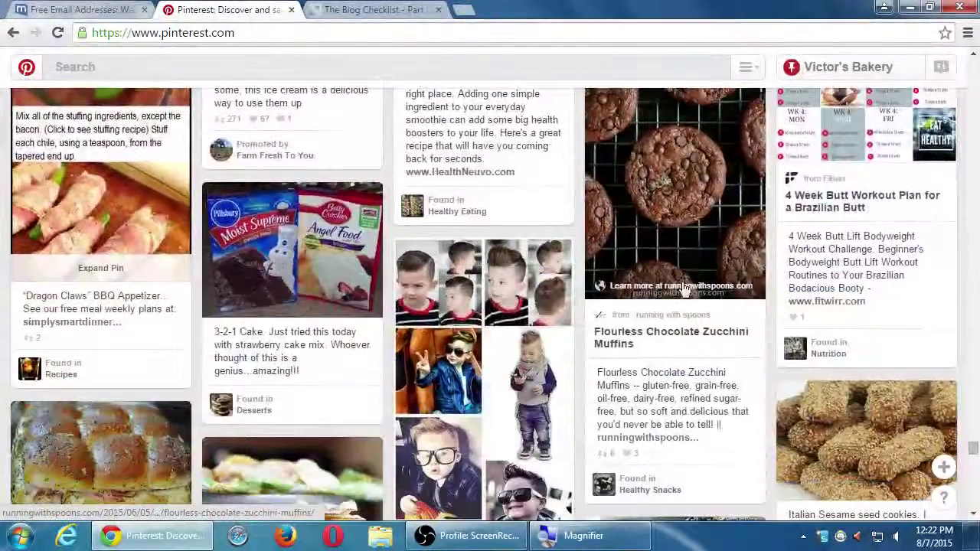
scroll(684, 289, "down", 6)
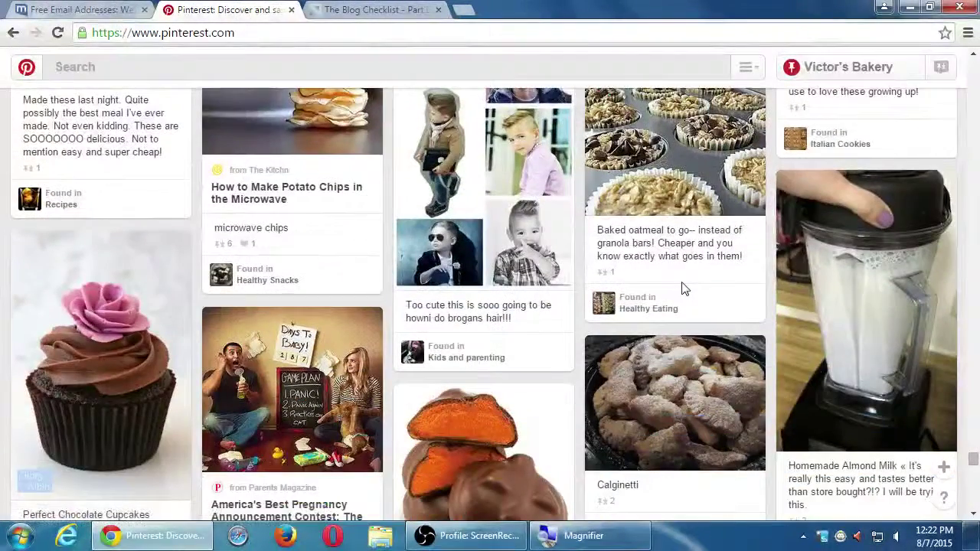
scroll(684, 289, "down", 3)
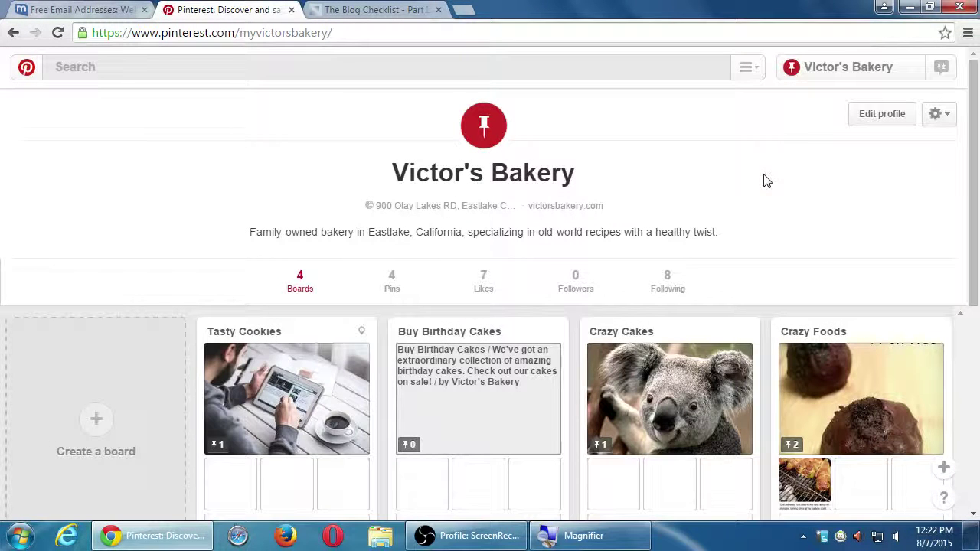
key("F5")
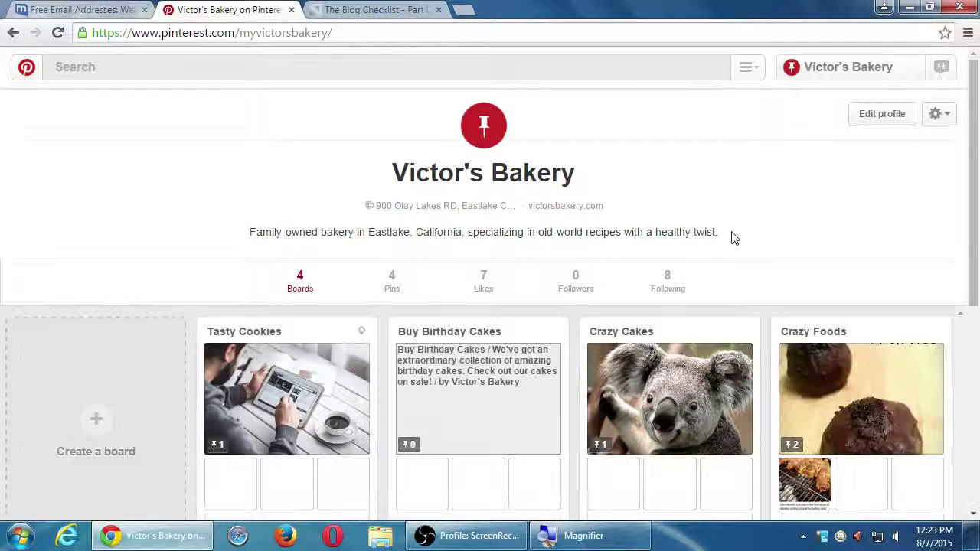
Delete the Buy Birthday Cakes board through its board settings and confirm the deletion
scroll(733, 234, "down", 3)
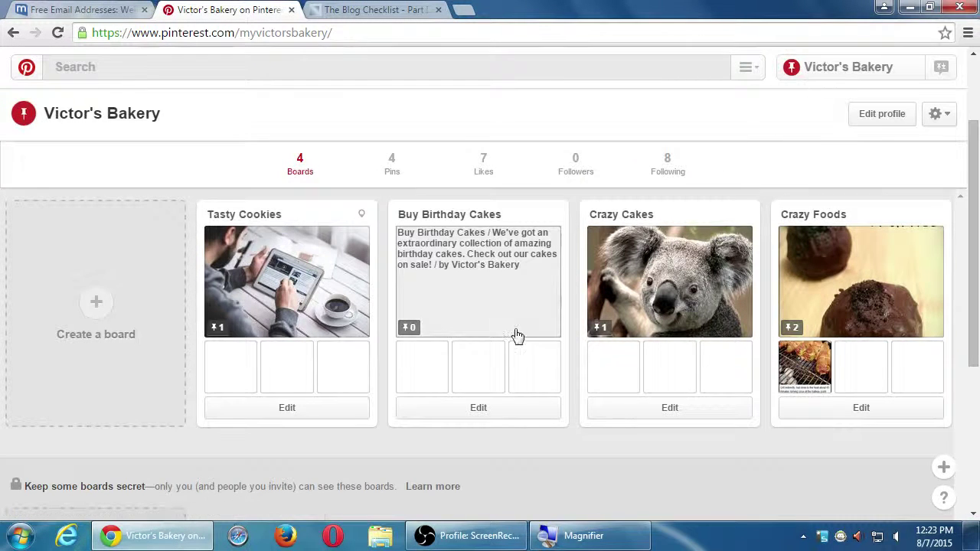
left_click(476, 406)
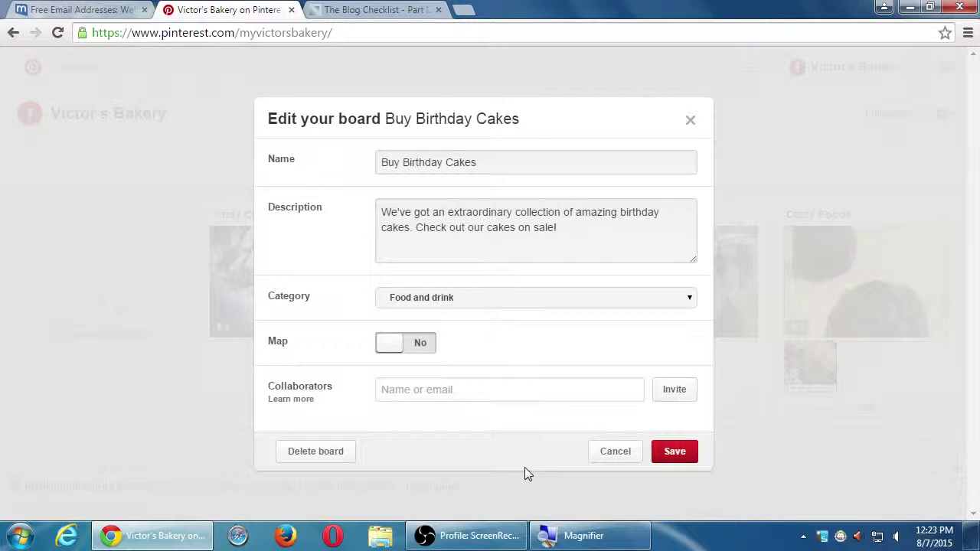
left_click(323, 458)
left_click(320, 454)
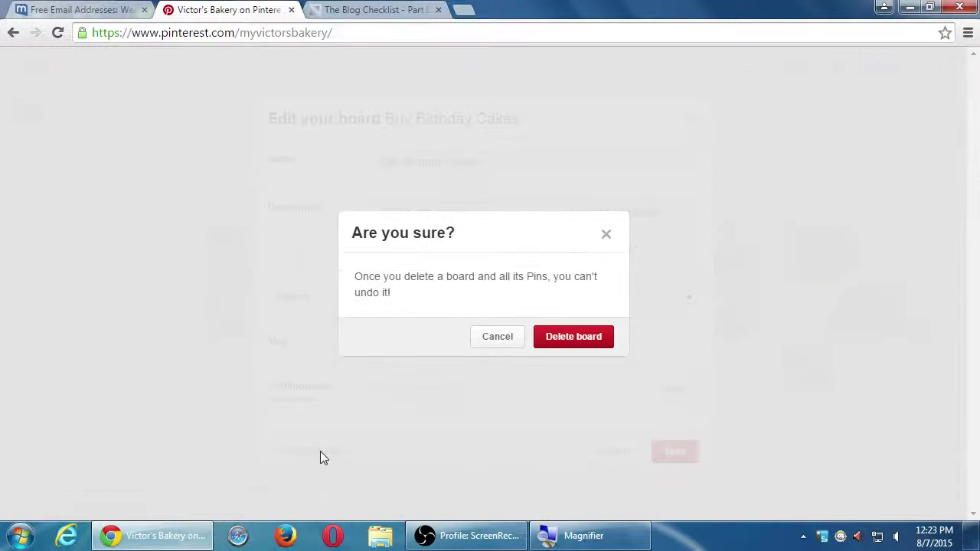
left_click(578, 339)
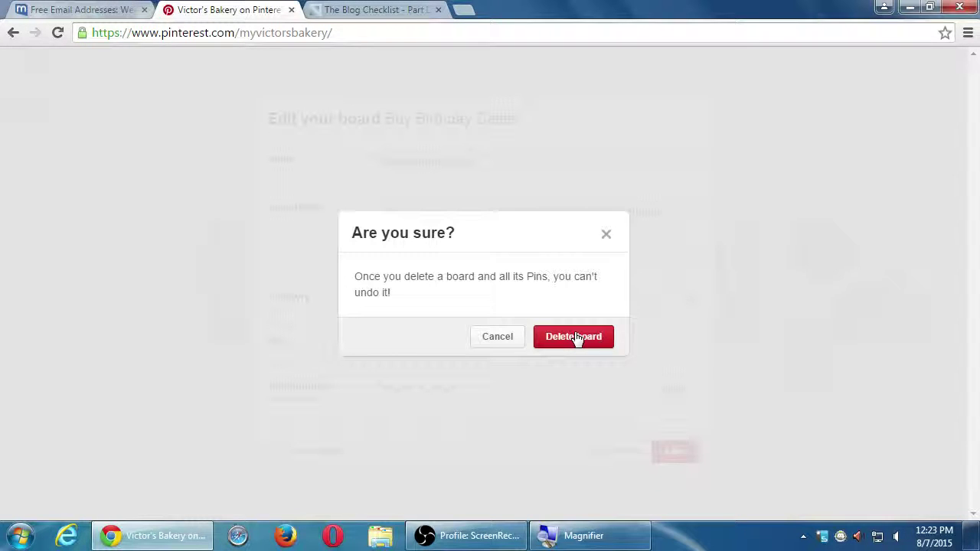
Confirm the permanent deletion of the Buy Birthday Cakes board and all its pins
left_click(577, 339)
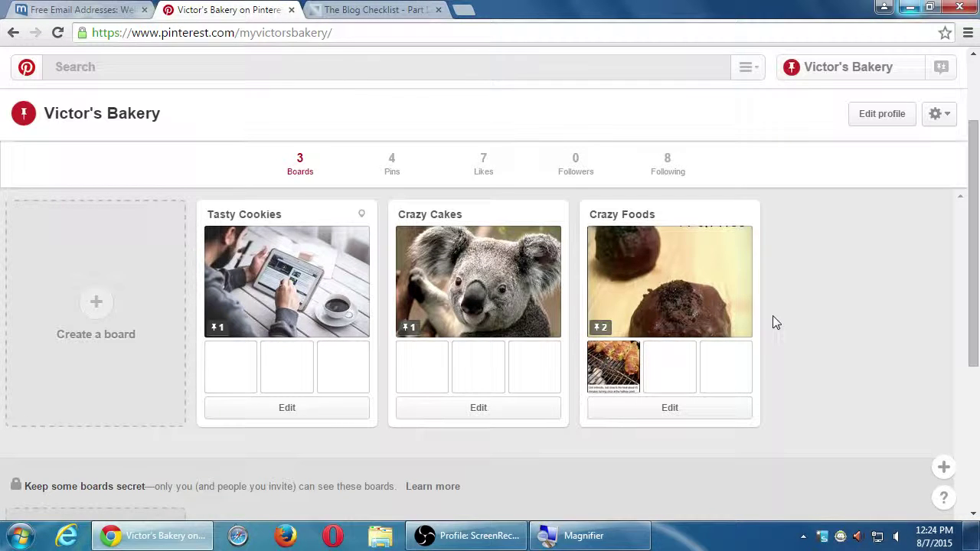
Open the koala pin on the Crazy Cakes board, review its editing and deletion options, and leave them without saving
left_click(494, 279)
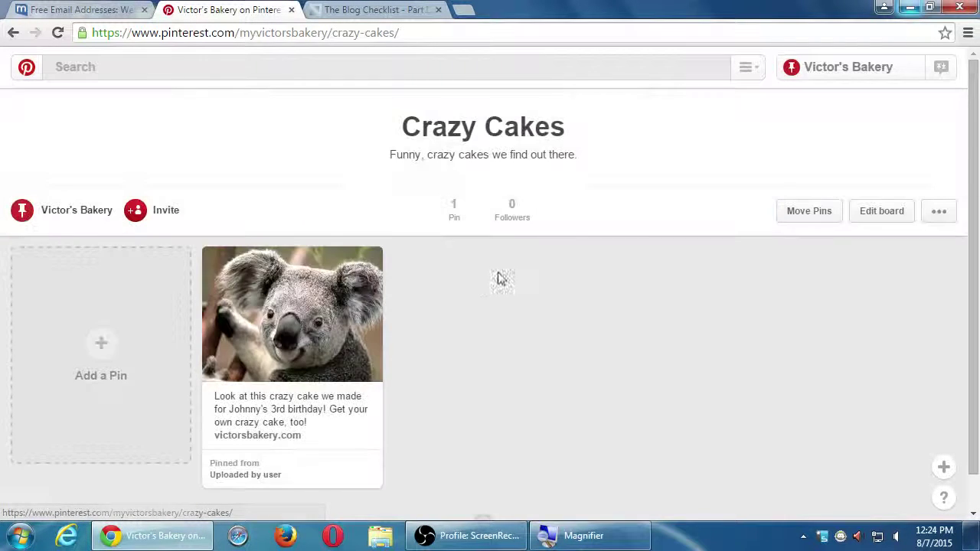
left_click(357, 309)
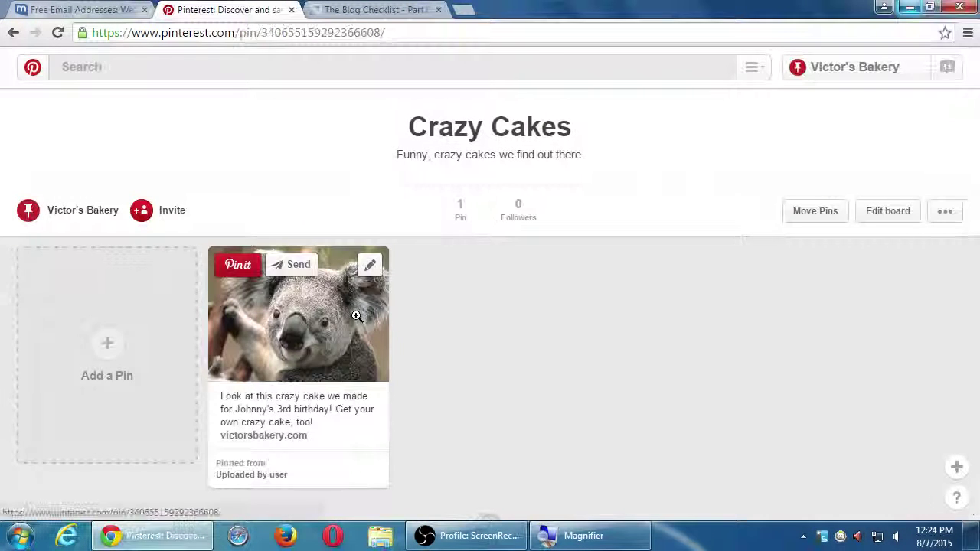
scroll(279, 407, "down", 7)
scroll(181, 399, "up", 7)
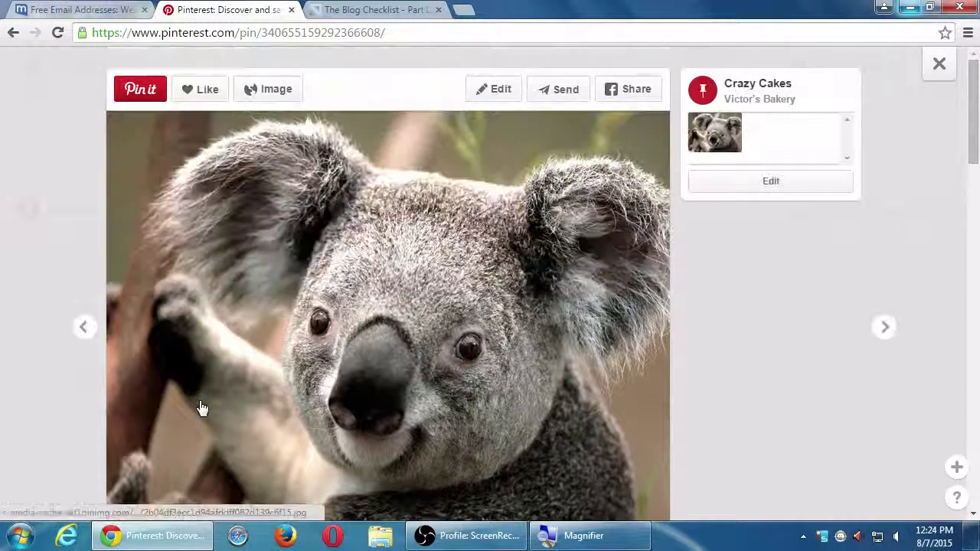
left_click(487, 86)
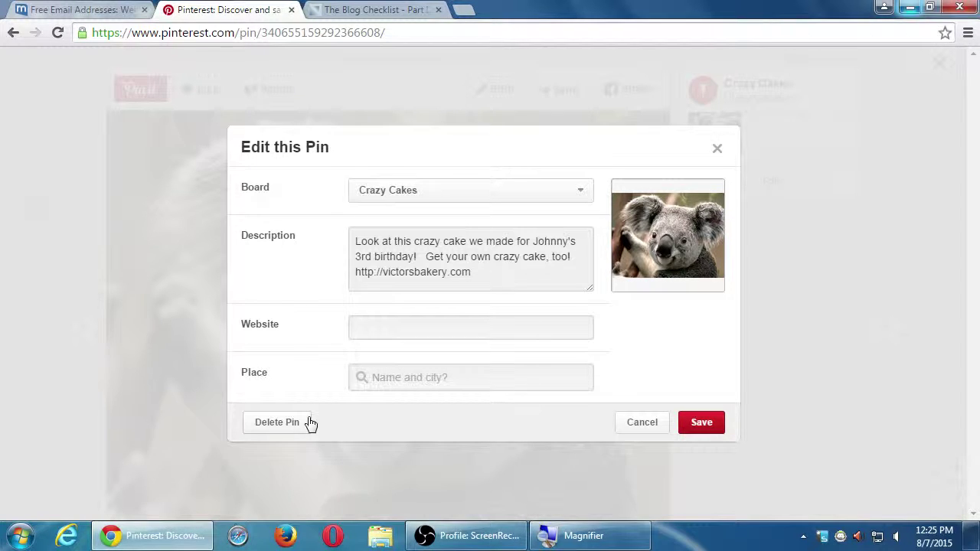
left_click(642, 423)
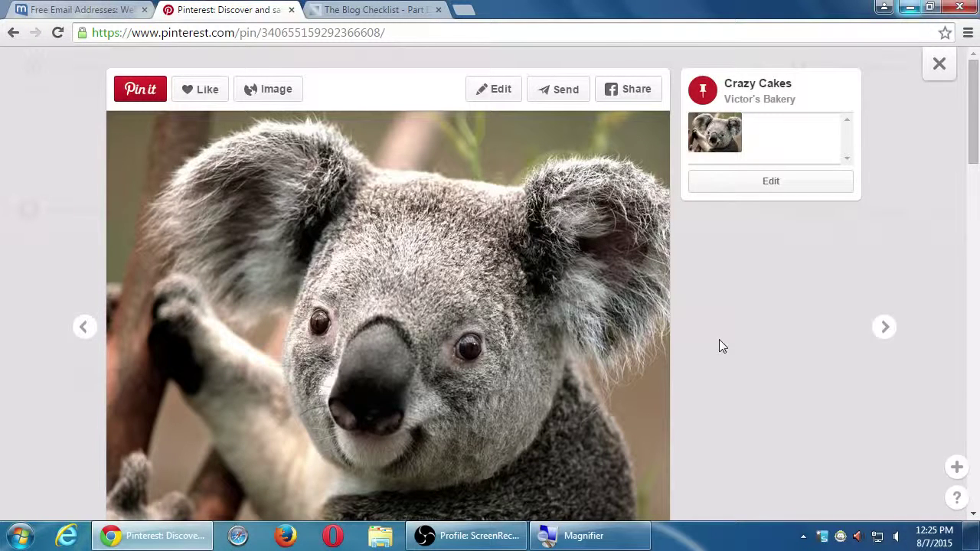
Examine the koala pin's description, comment area, related boards and related pins
scroll(716, 345, "down", 5)
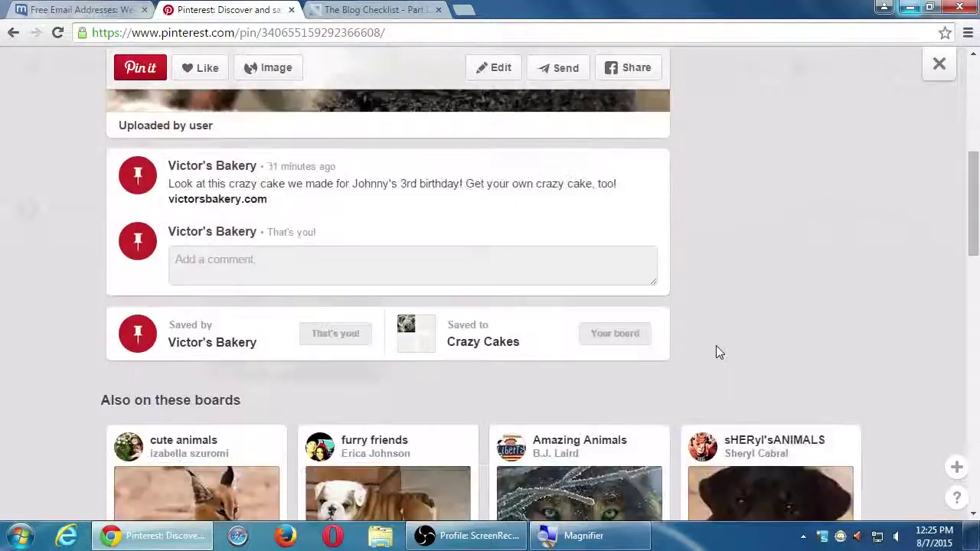
scroll(716, 345, "down", 12)
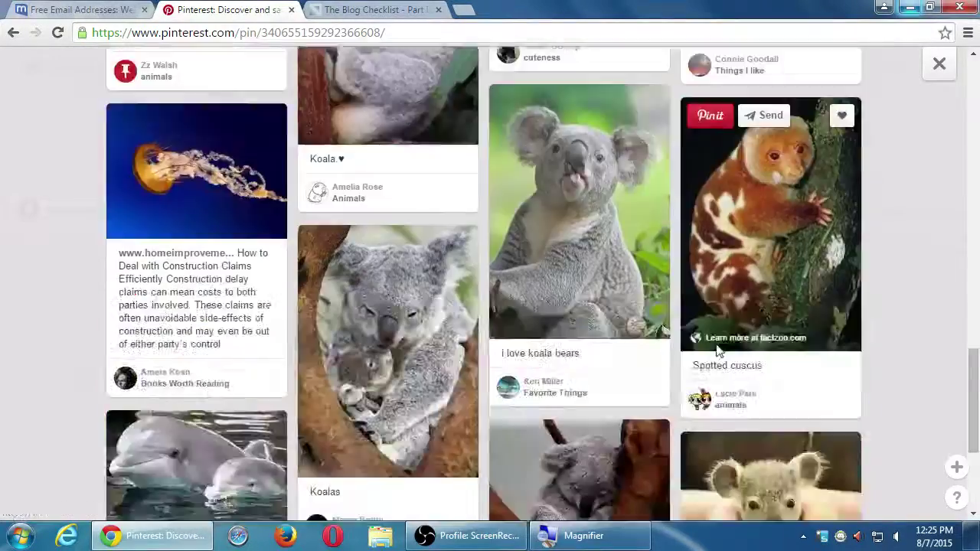
scroll(717, 344, "up", 10)
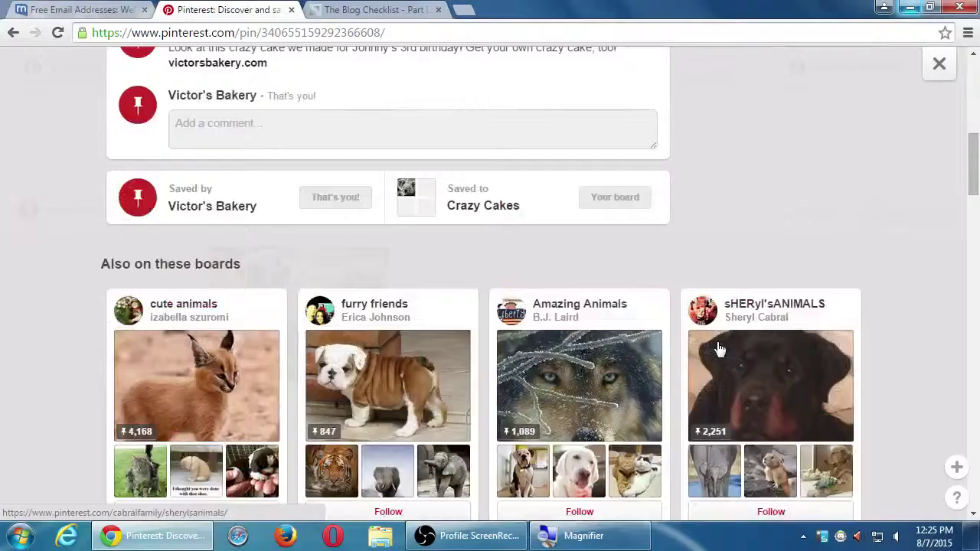
scroll(716, 349, "down", 3)
scroll(719, 348, "up", 4)
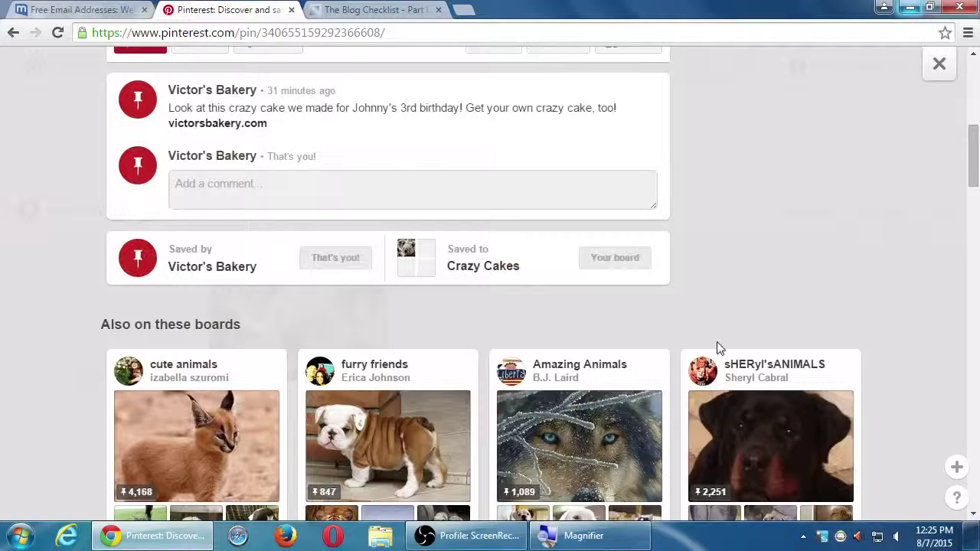
scroll(718, 346, "up", 2)
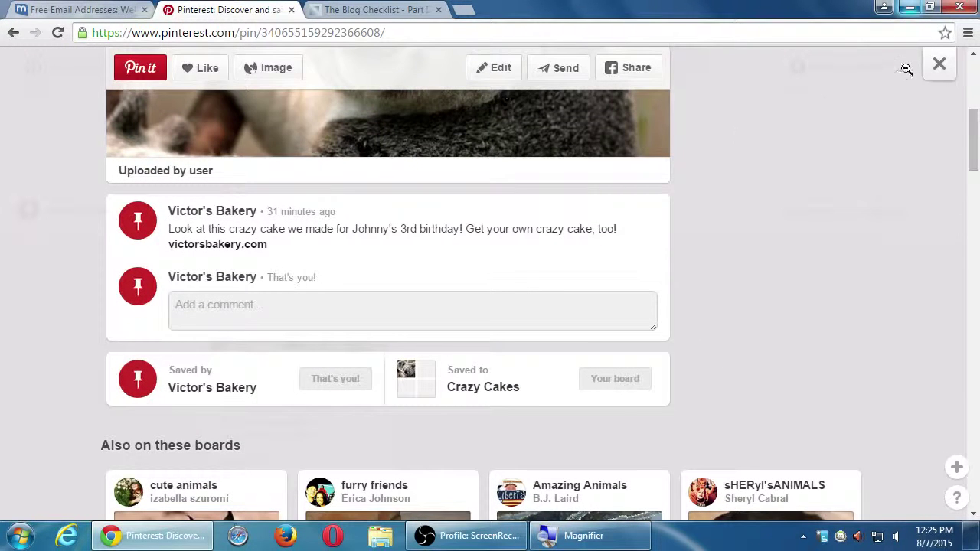
scroll(864, 409, "down", 3)
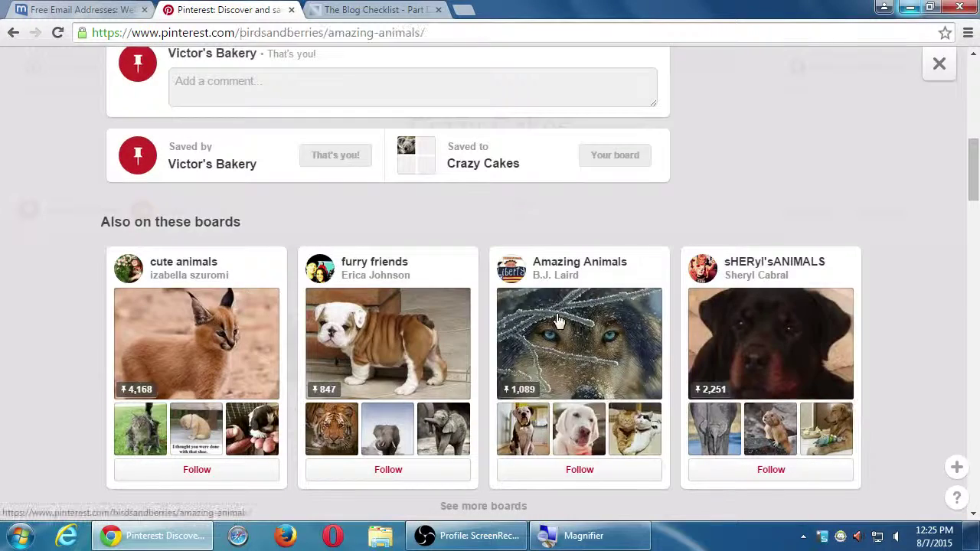
Open the "happy kitties" pin from the related Amazing Animals board and examine its details and related pins
left_click(562, 321)
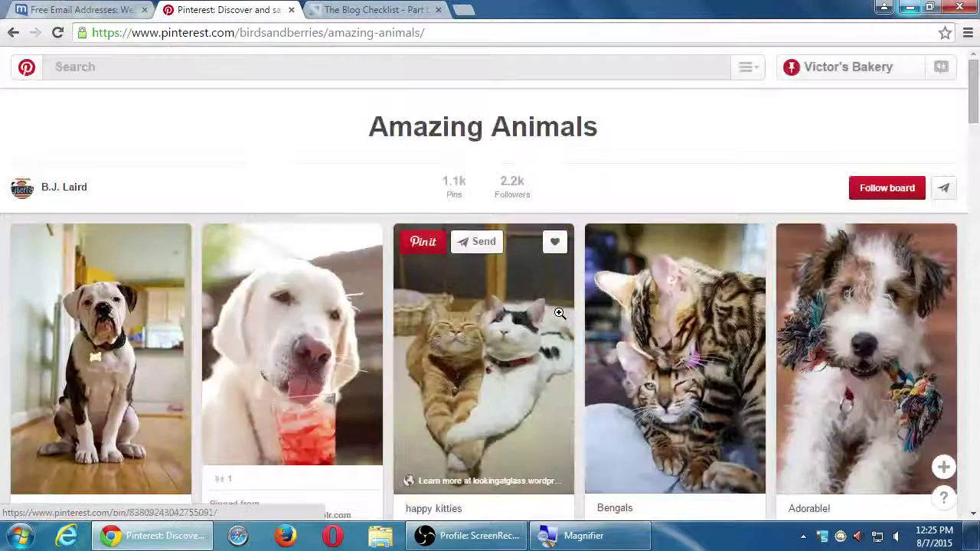
left_click(479, 324)
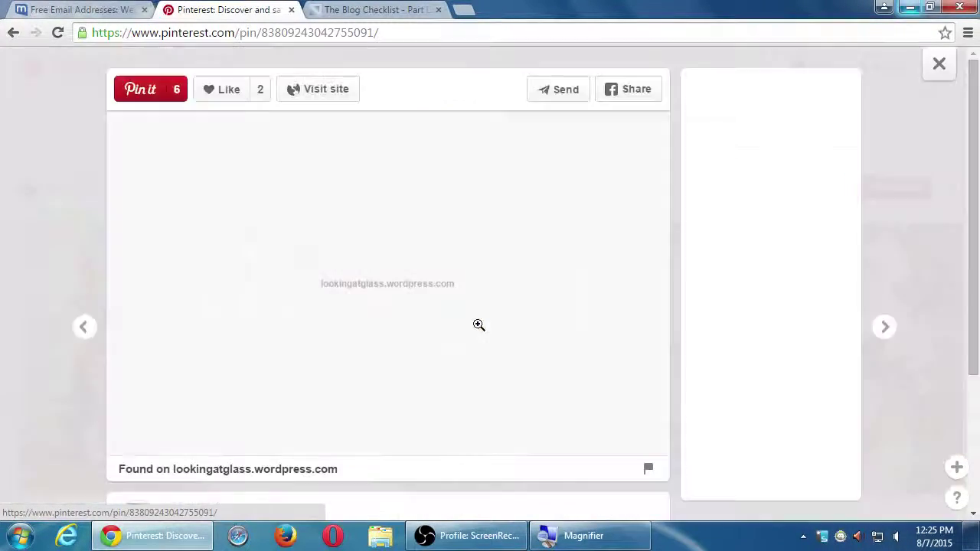
scroll(589, 288, "down", 4)
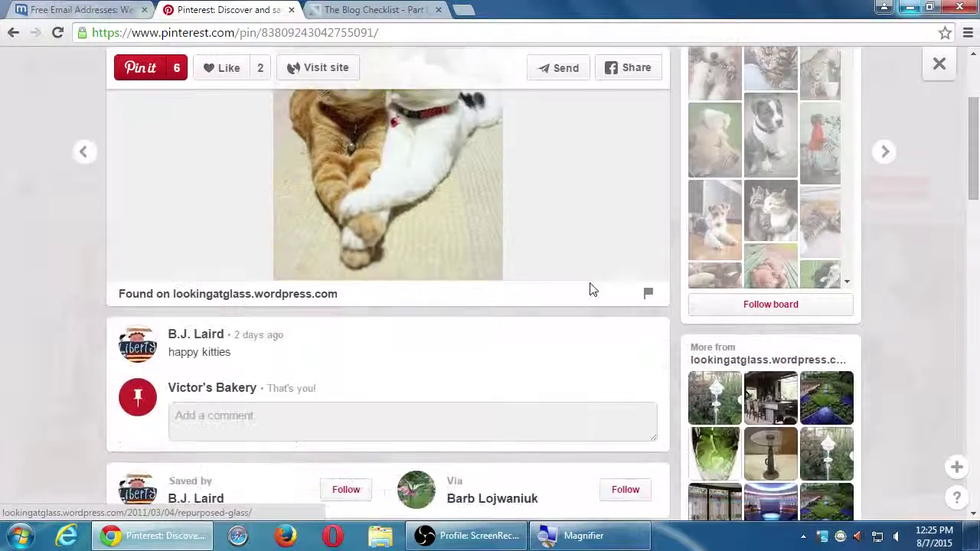
scroll(595, 286, "down", 1)
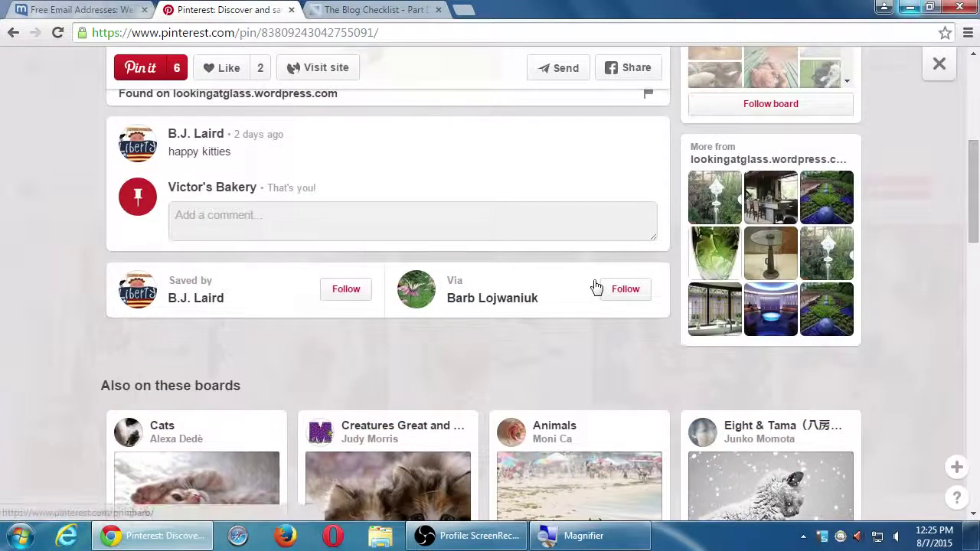
scroll(597, 287, "down", 1)
scroll(596, 287, "down", 5)
scroll(597, 285, "down", 6)
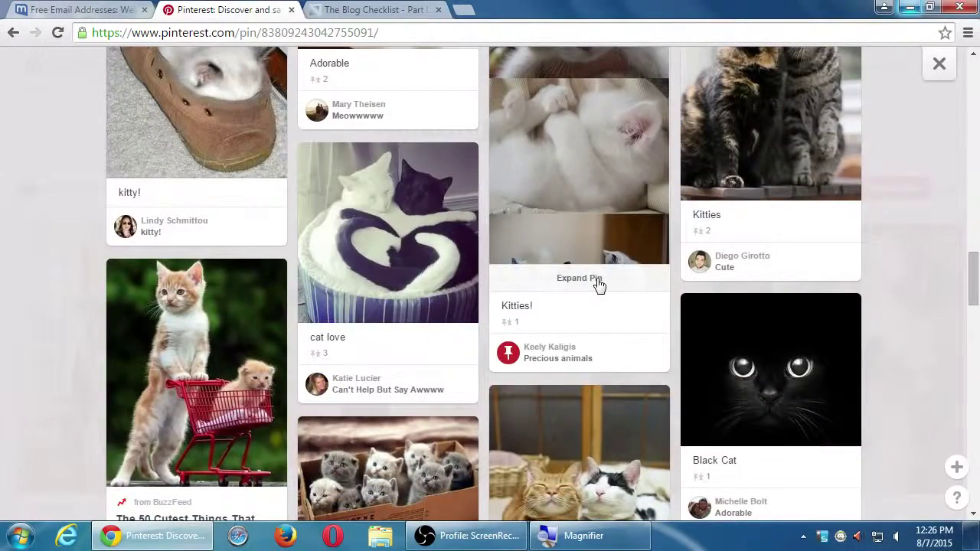
left_click(976, 82)
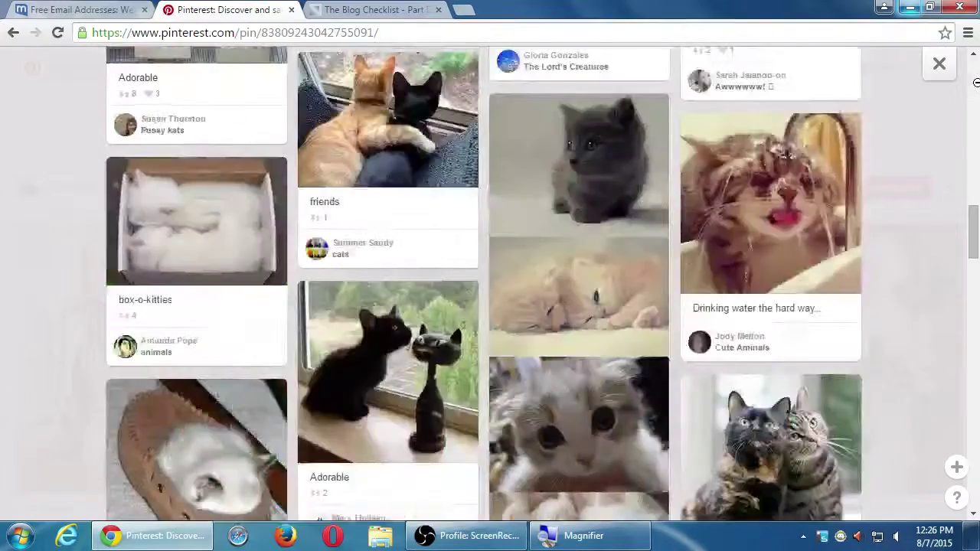
left_click_drag(975, 83, 976, 49)
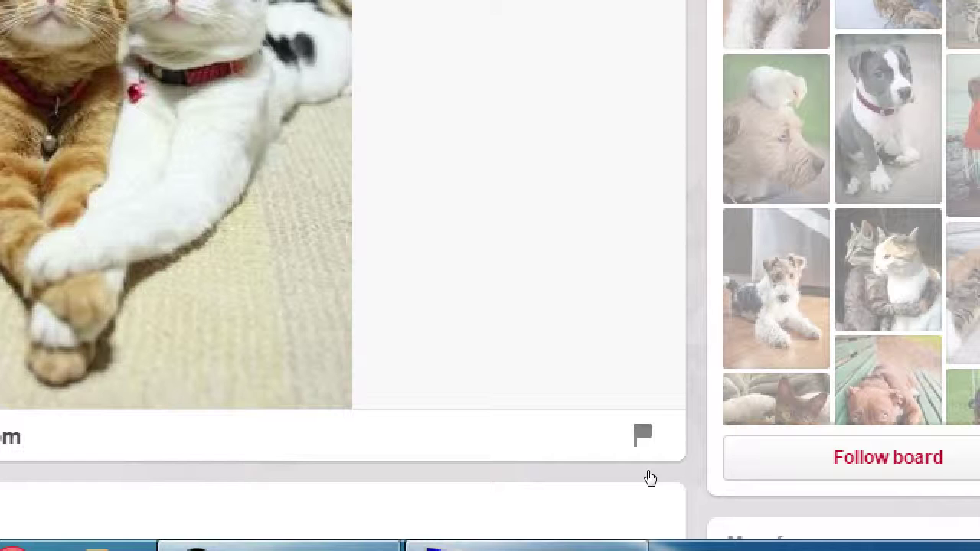
Review the pin's report reasons, proceed with "This is my intellectual property" to the copyright complaint page, and close it without filing
left_click(650, 478)
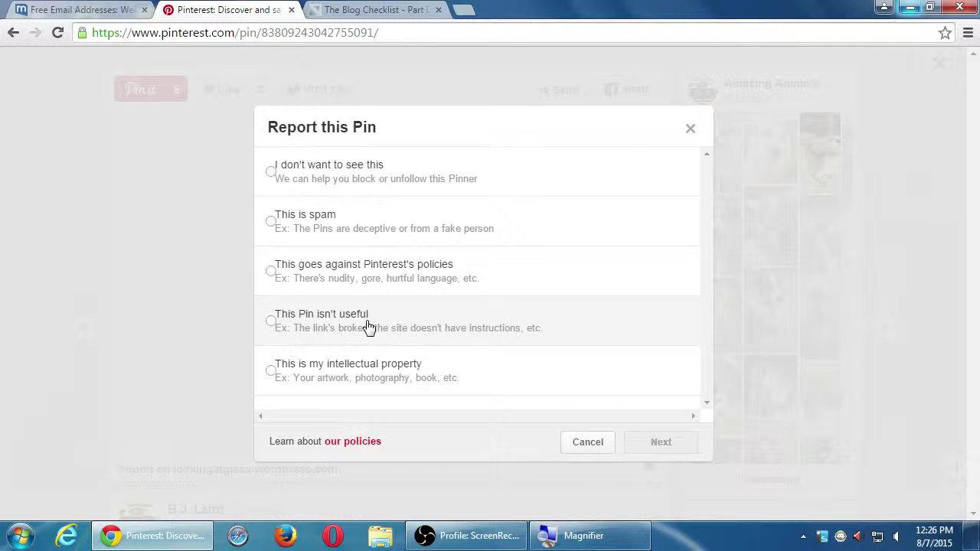
left_click(382, 379)
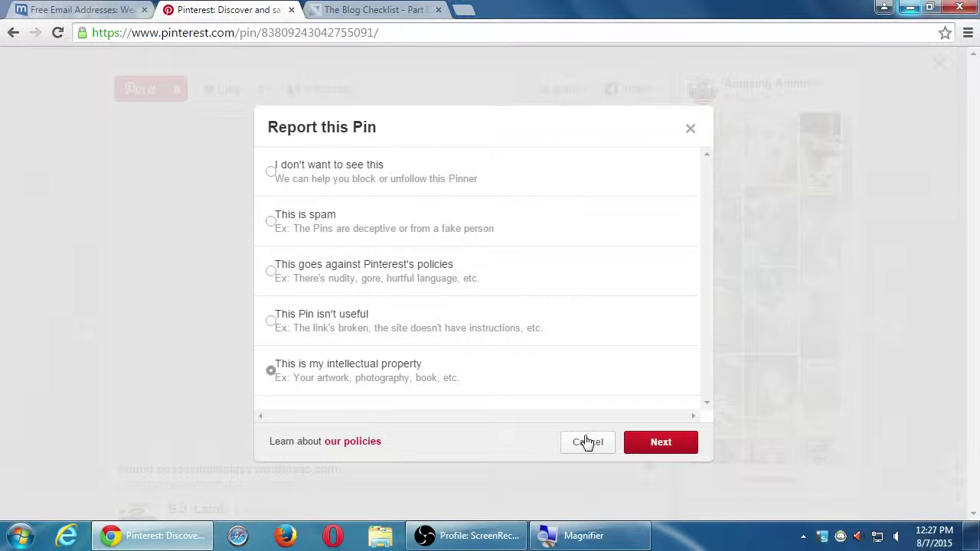
left_click(643, 452)
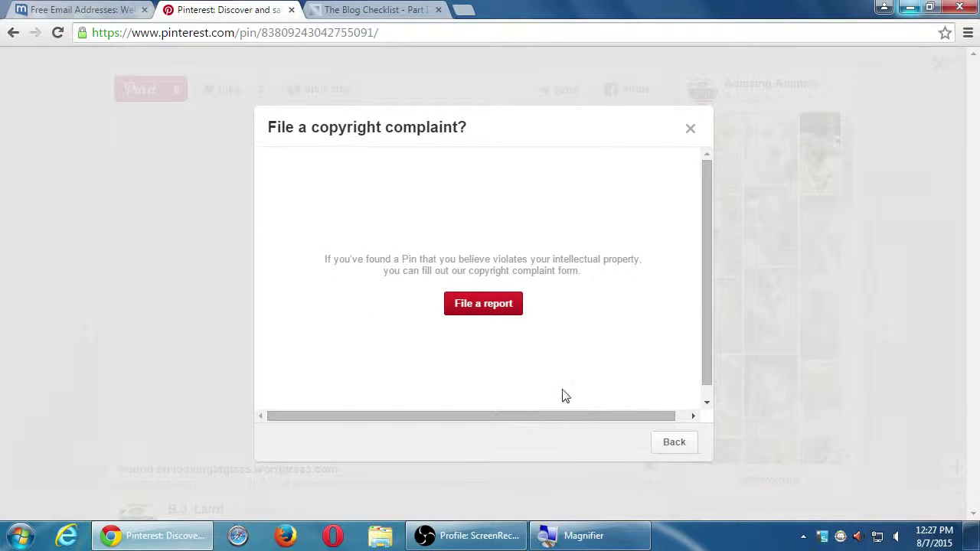
left_click(690, 128)
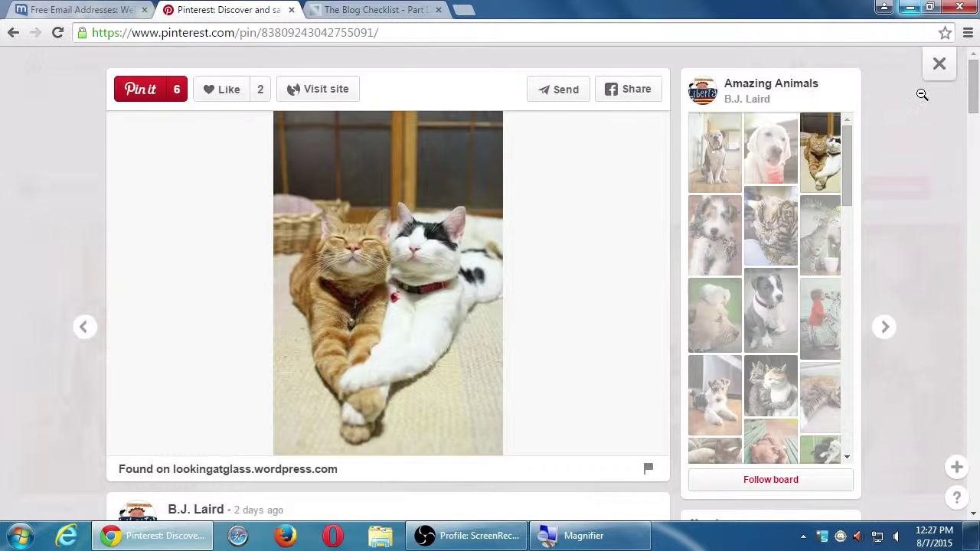
Close the "happy kitties" pin and return to the Victor's Bakery profile page
left_click(939, 65)
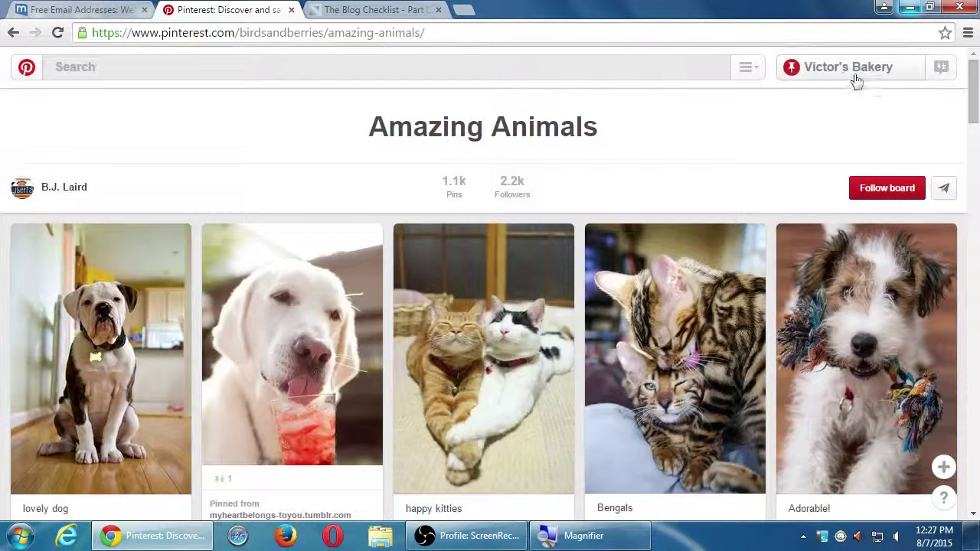
left_click(846, 76)
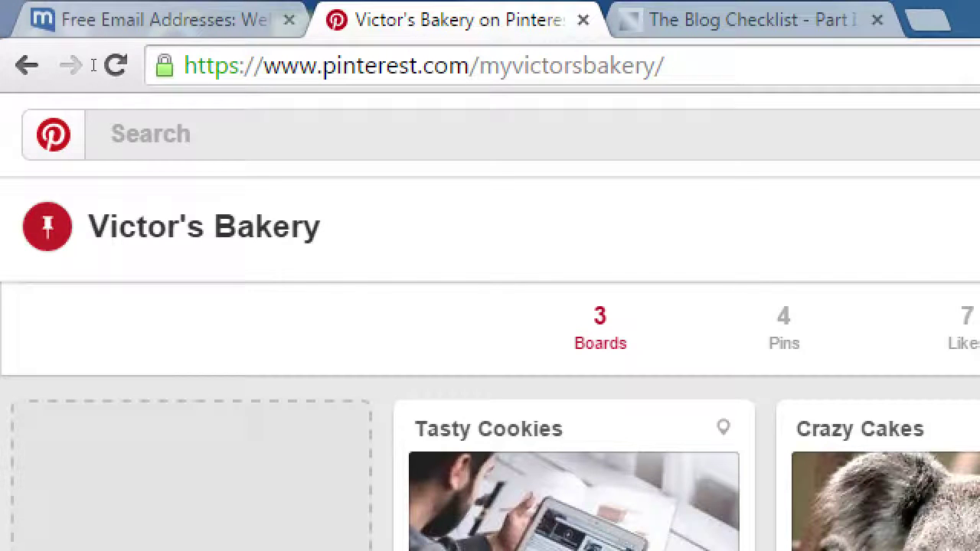
left_click(111, 133)
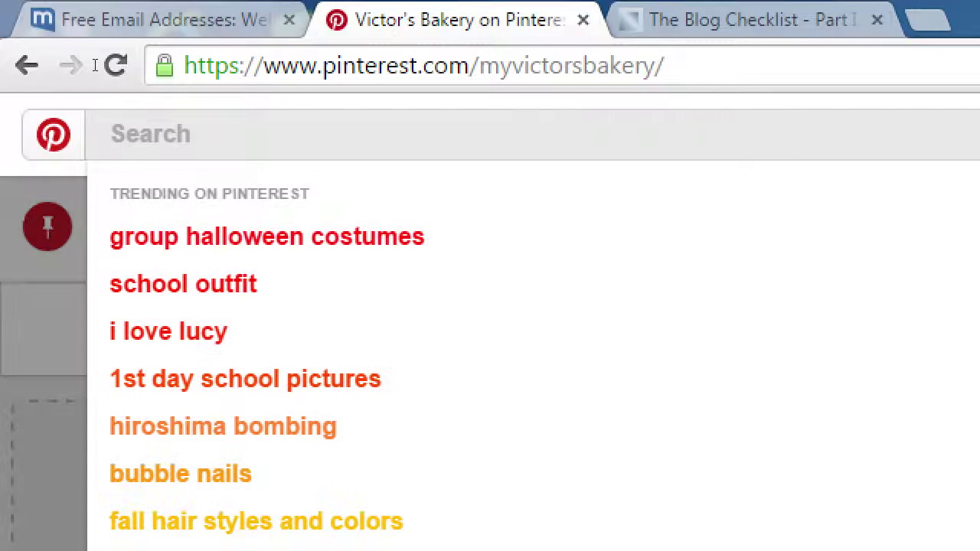
type("crazy")
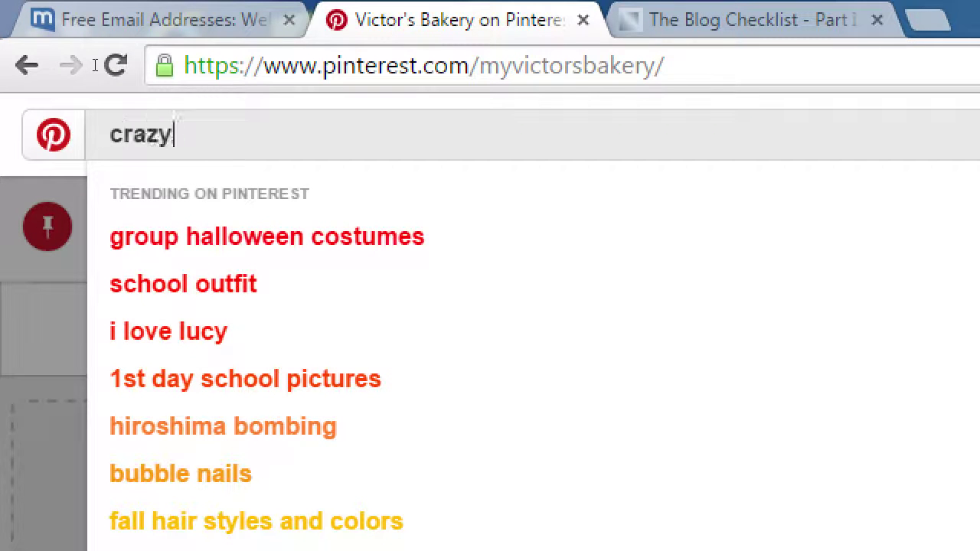
type(" cakes")
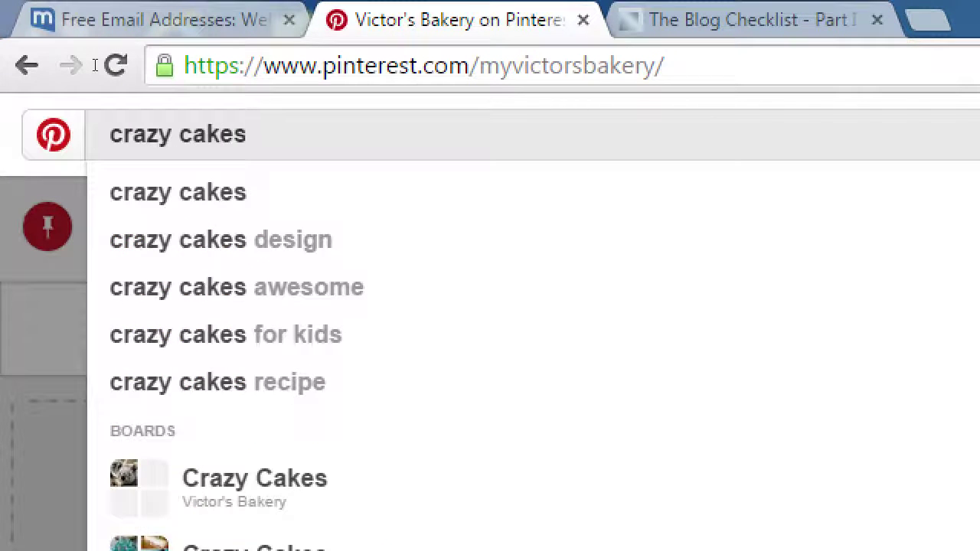
key("BackSpace")
key("BackSpace")
key("BackSpace")
key("BackSpace")
key("BackSpace")
key("BackSpace")
key("BackSpace")
key("BackSpace")
key("BackSpace")
key("BackSpace")
key("BackSpace")
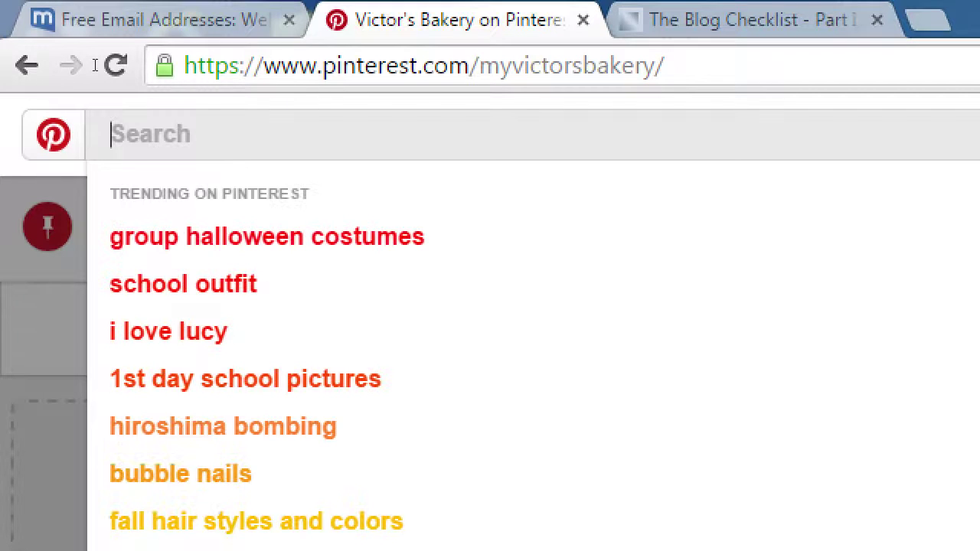
Search Pinterest for "crazy cakes", checking the suggested boards, and look through the pins found
type("crazy")
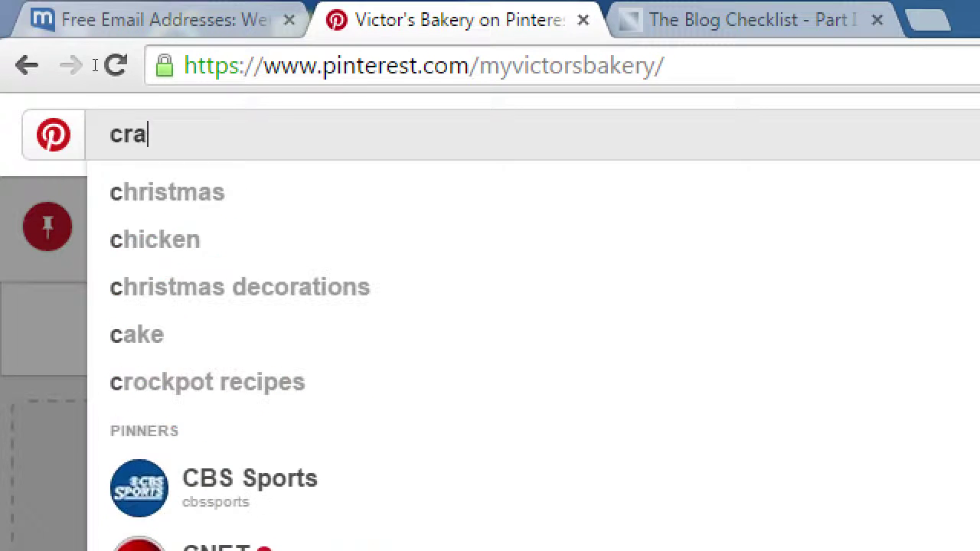
type(" cakes")
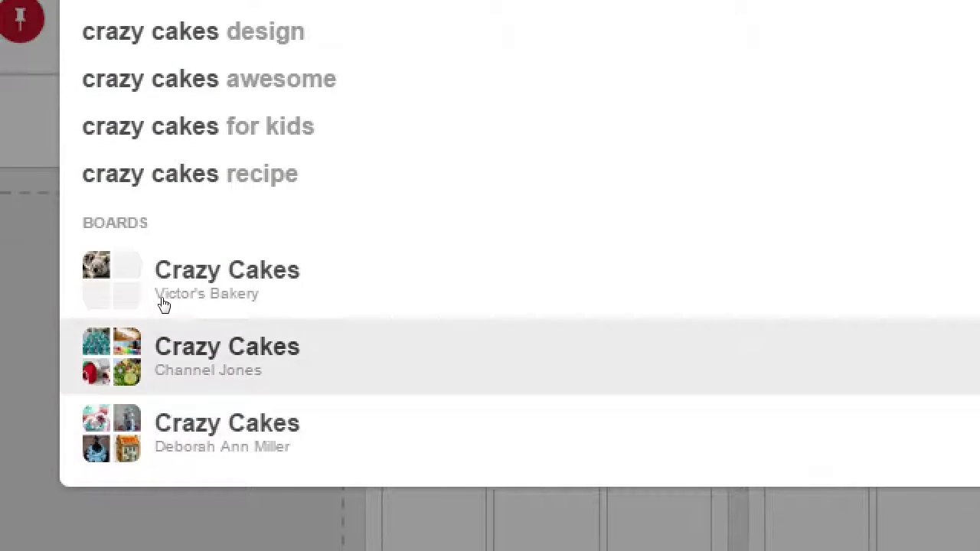
key("Down")
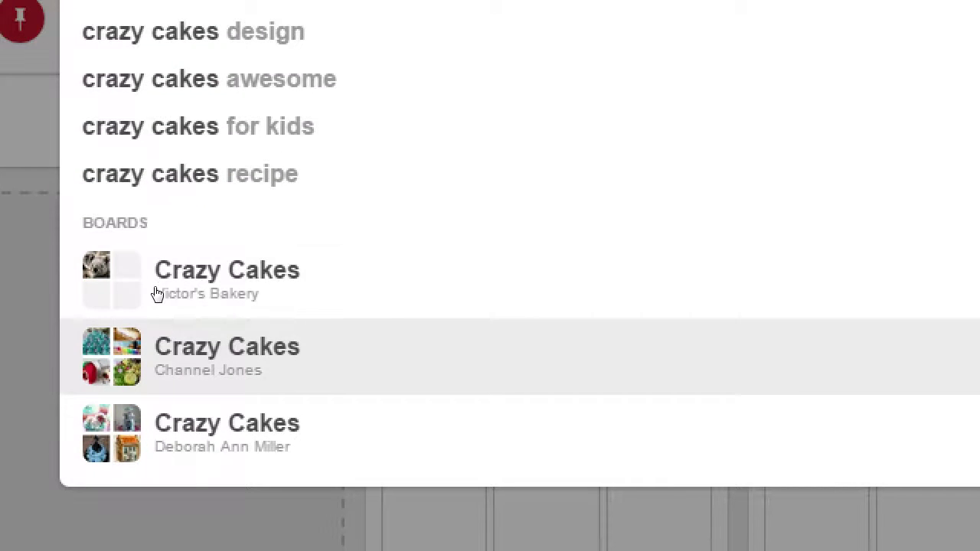
key("Down")
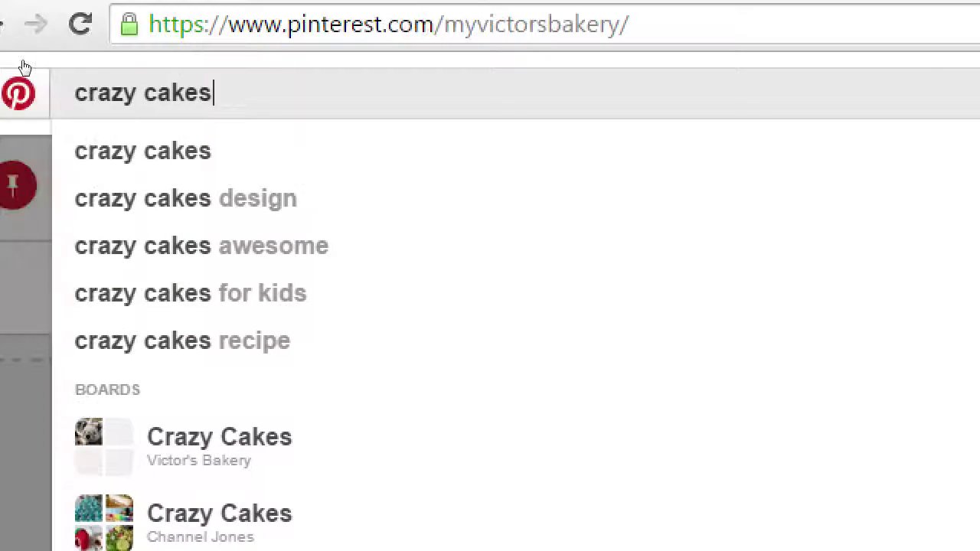
key("Return")
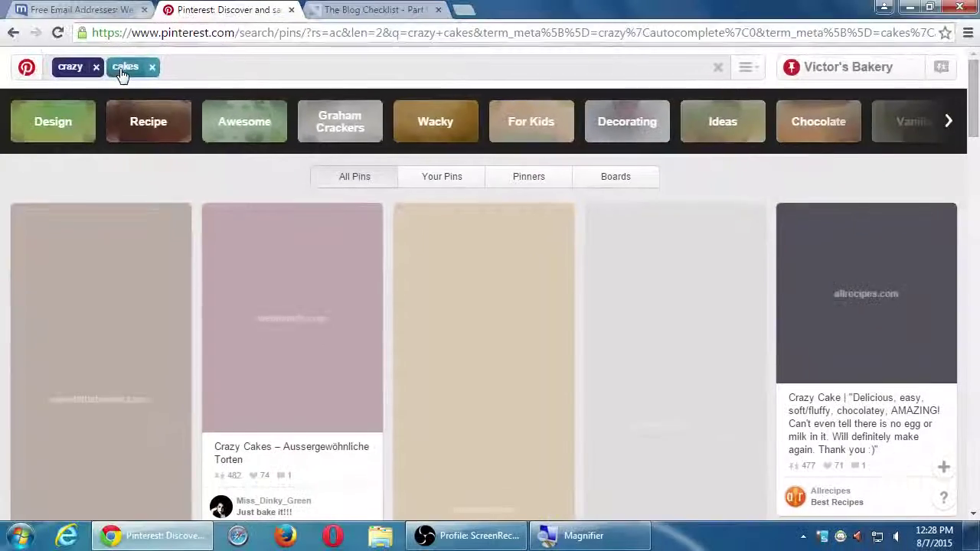
scroll(278, 372, "down", 4)
scroll(275, 368, "up", 3)
scroll(276, 368, "down", 7)
scroll(274, 366, "up", 5)
scroll(274, 366, "up", 4)
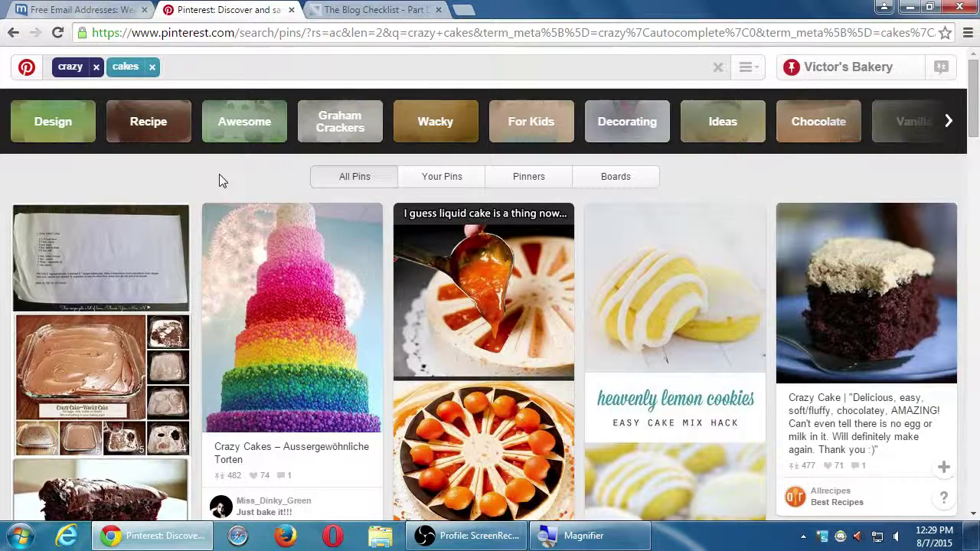
Try to repin the "25 Crazy Cake Designs" pin from the crazy cakes search results
scroll(274, 207, "down", 7)
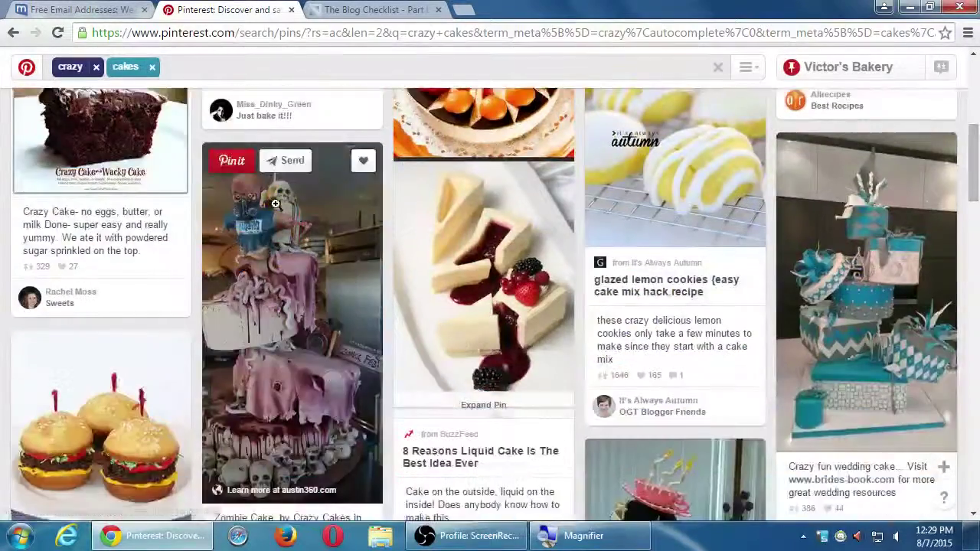
scroll(275, 203, "down", 5)
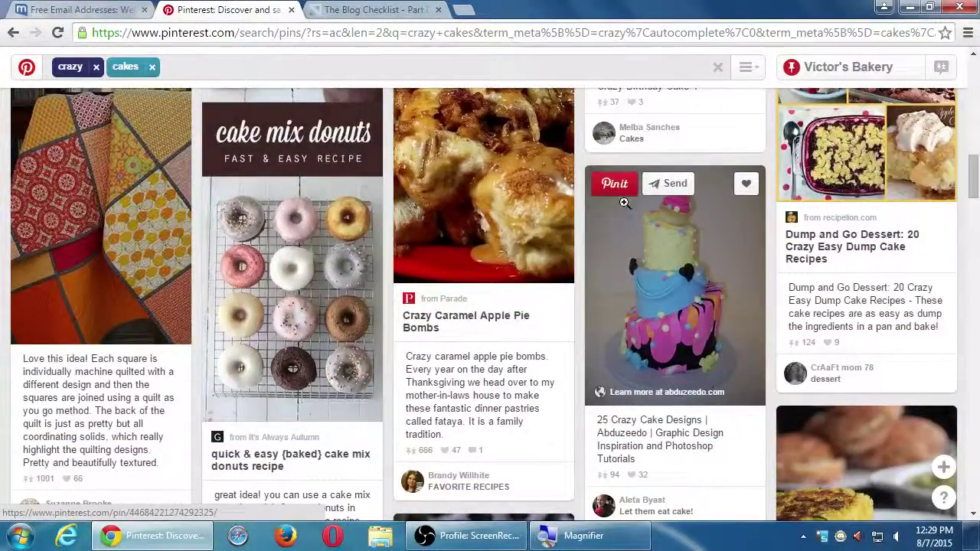
left_click(615, 188)
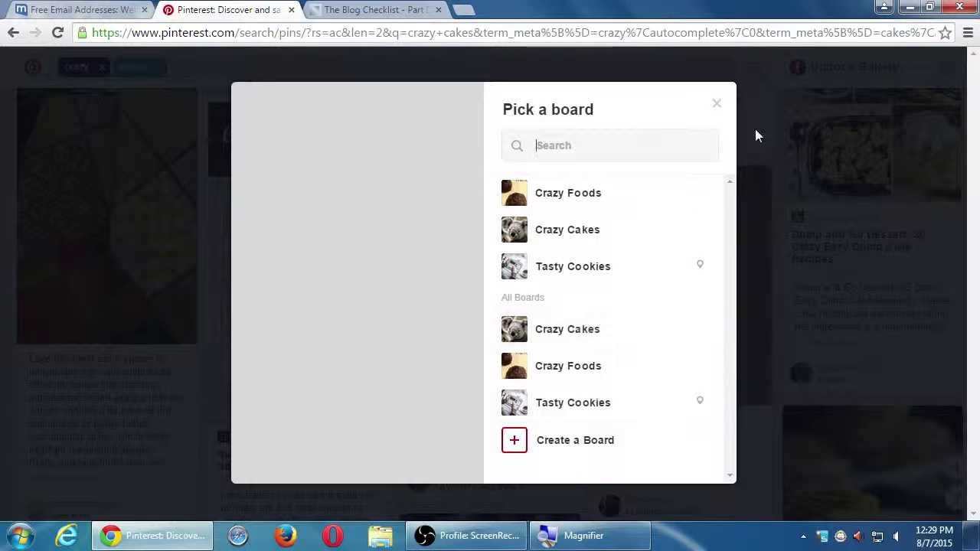
left_click(716, 104)
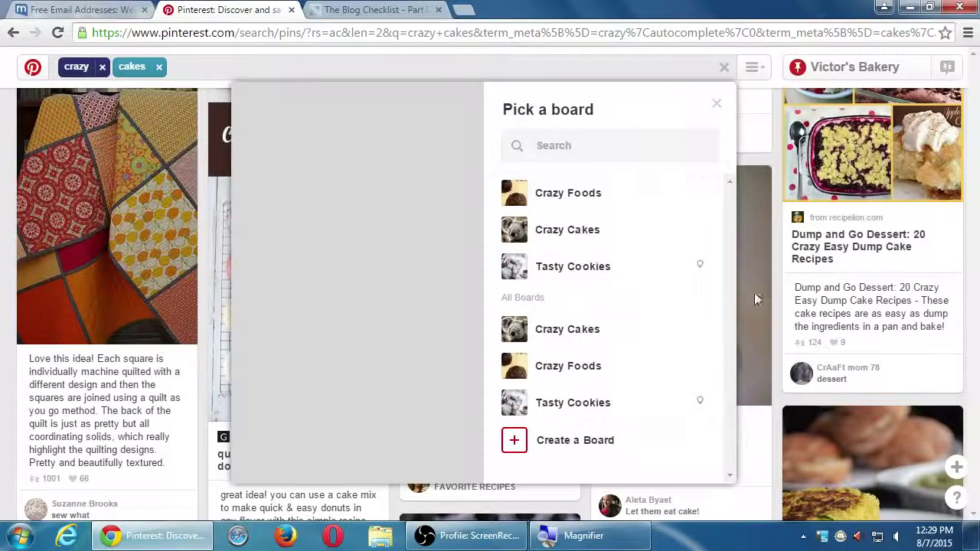
Close the Blog Checklist page and reload the crazy cakes search results
left_click(375, 10)
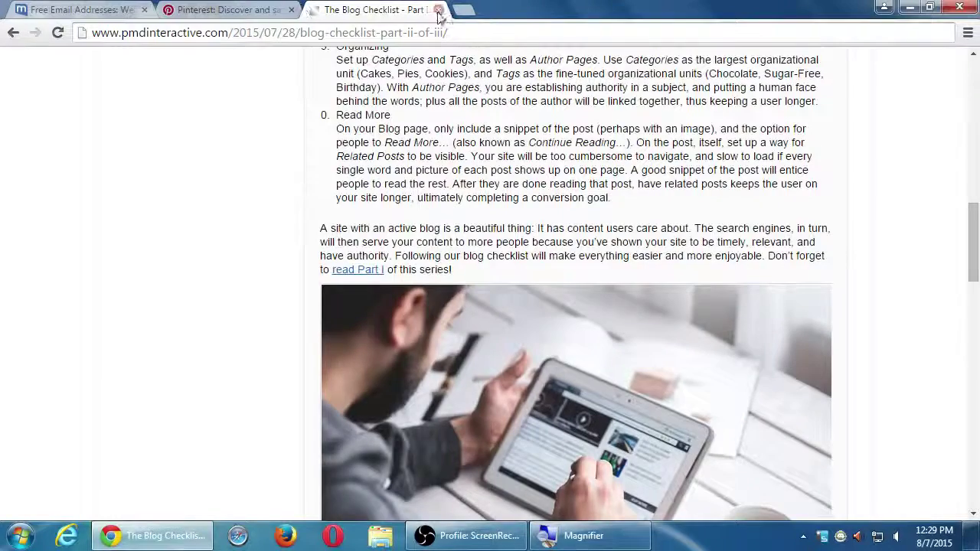
left_click(438, 11)
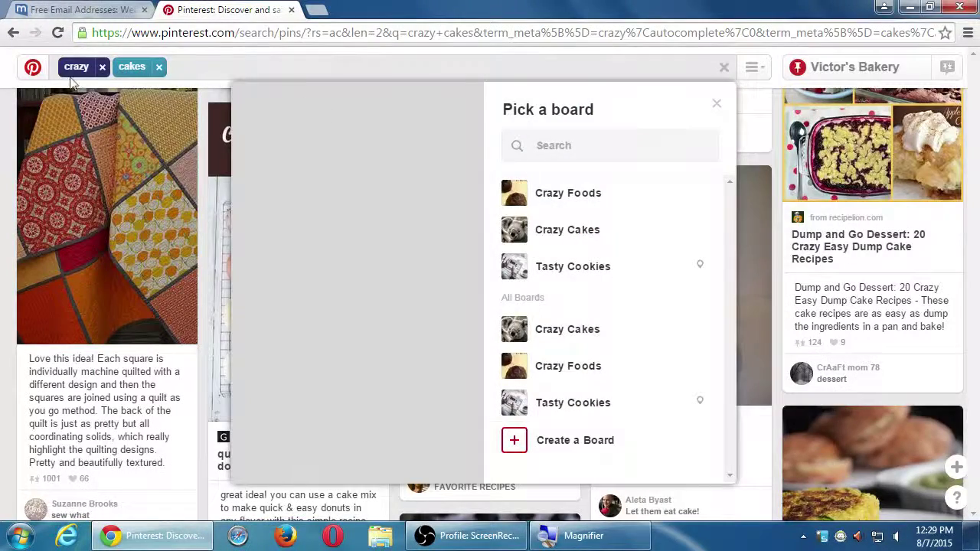
left_click(57, 35)
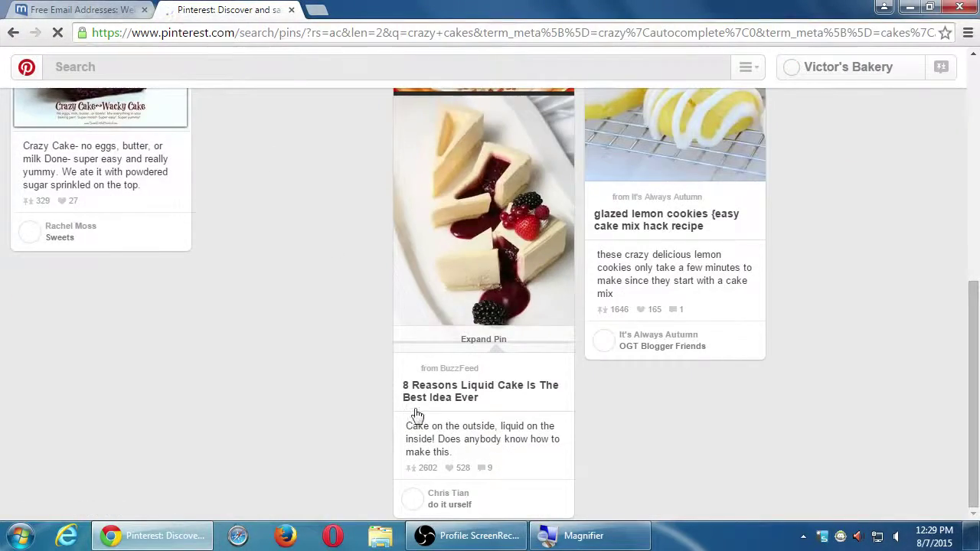
Pin the "Coolest Topsy Turvy Crazy Birthday Cake 4" pin to the Crazy Cakes board
scroll(417, 414, "down", 3)
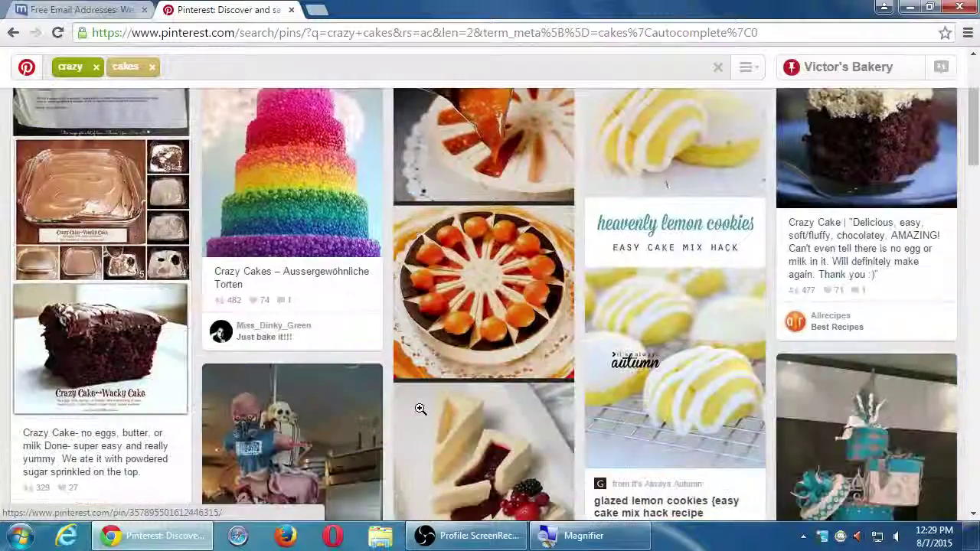
scroll(416, 396, "down", 8)
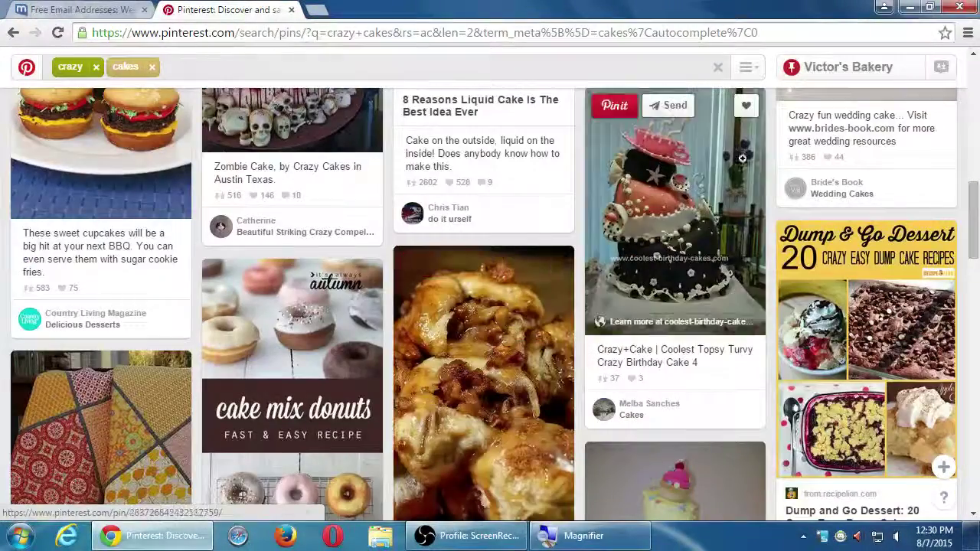
left_click(616, 105)
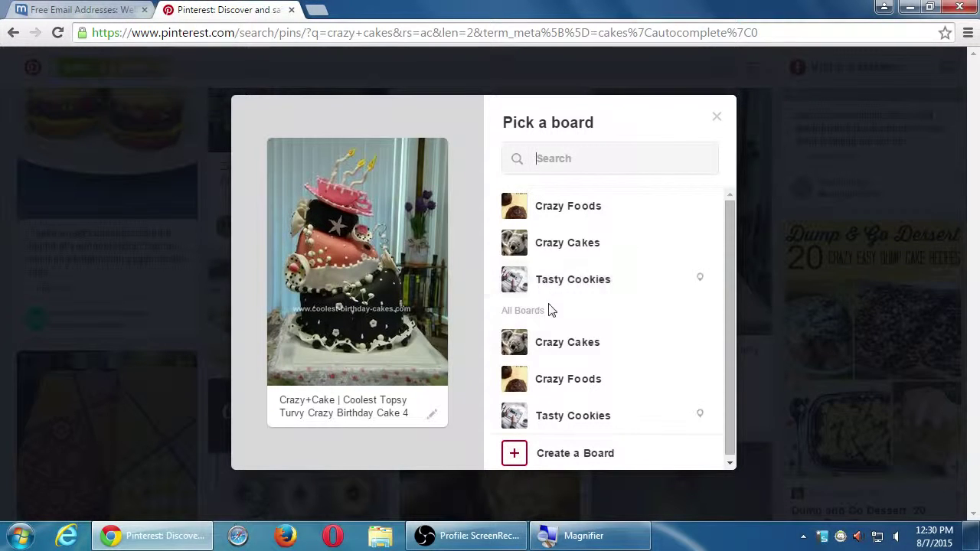
left_click(567, 258)
Look further through the crazy cakes search results for more cake ideas
scroll(574, 394, "down", 15)
scroll(574, 394, "down", 8)
scroll(573, 388, "down", 10)
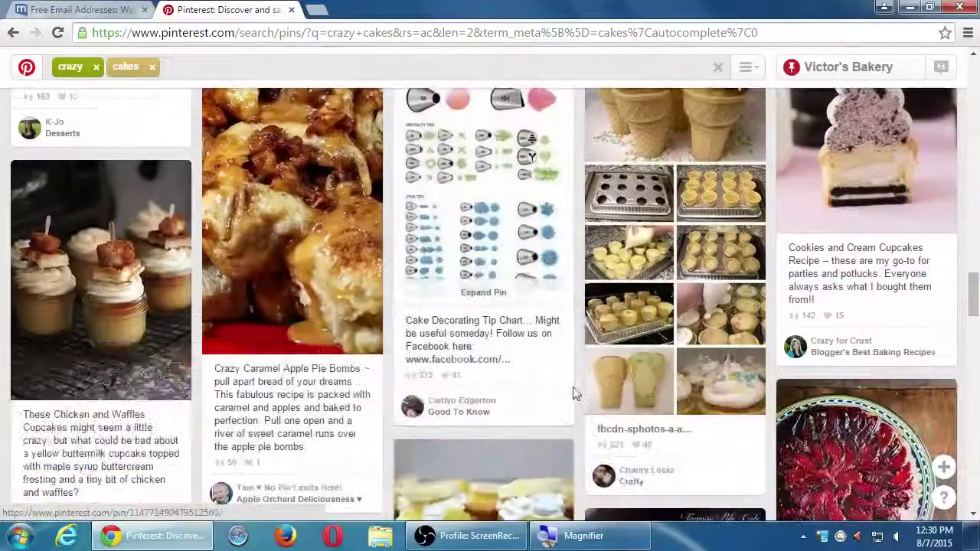
scroll(573, 387, "down", 6)
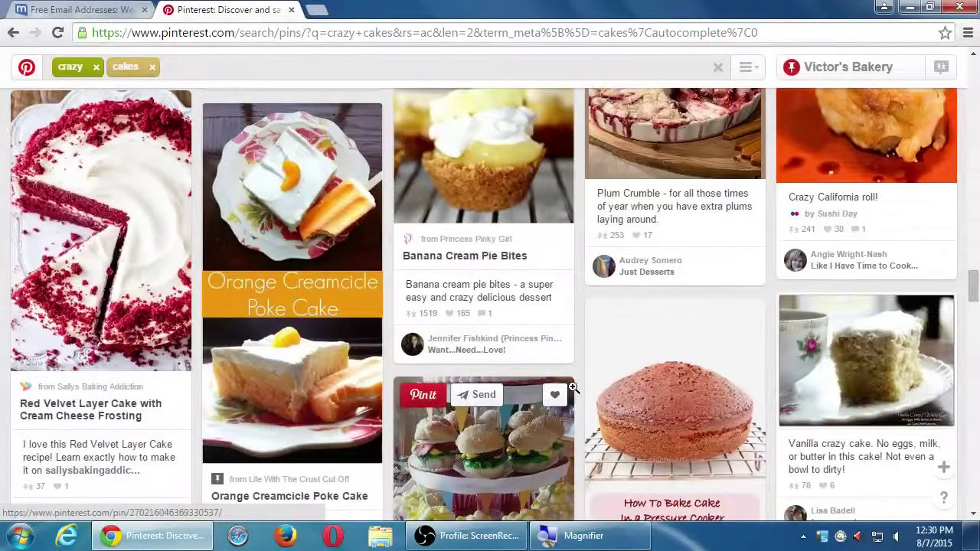
scroll(573, 387, "down", 3)
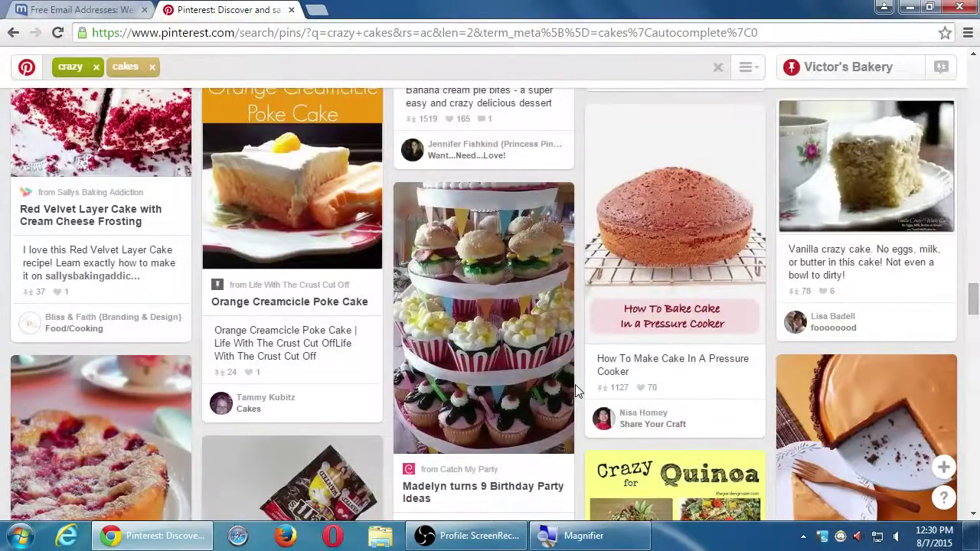
scroll(577, 390, "down", 3)
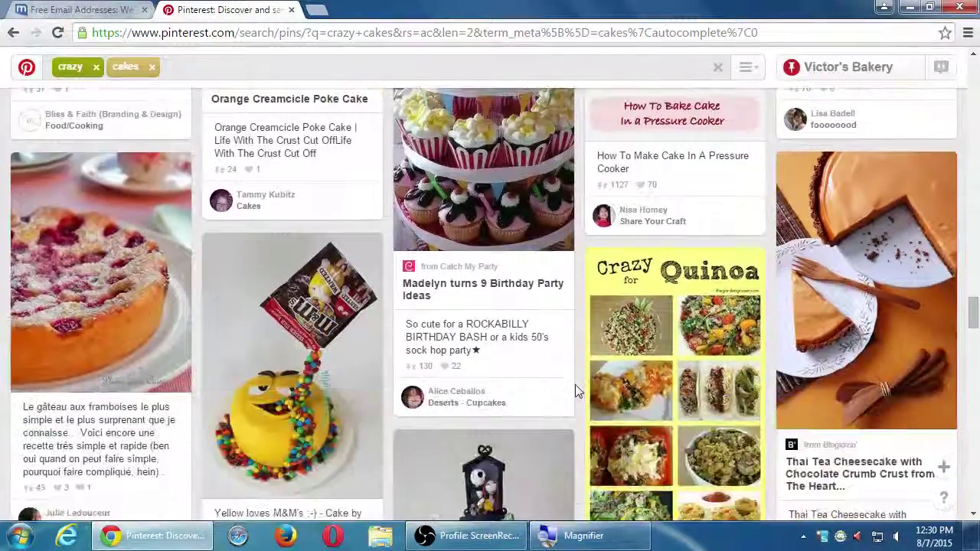
scroll(577, 390, "up", 2)
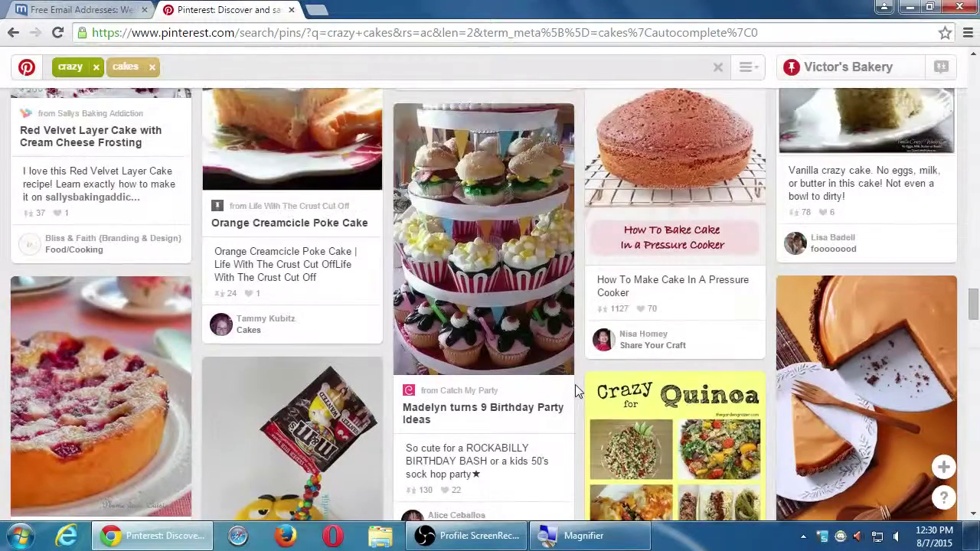
scroll(577, 391, "down", 3)
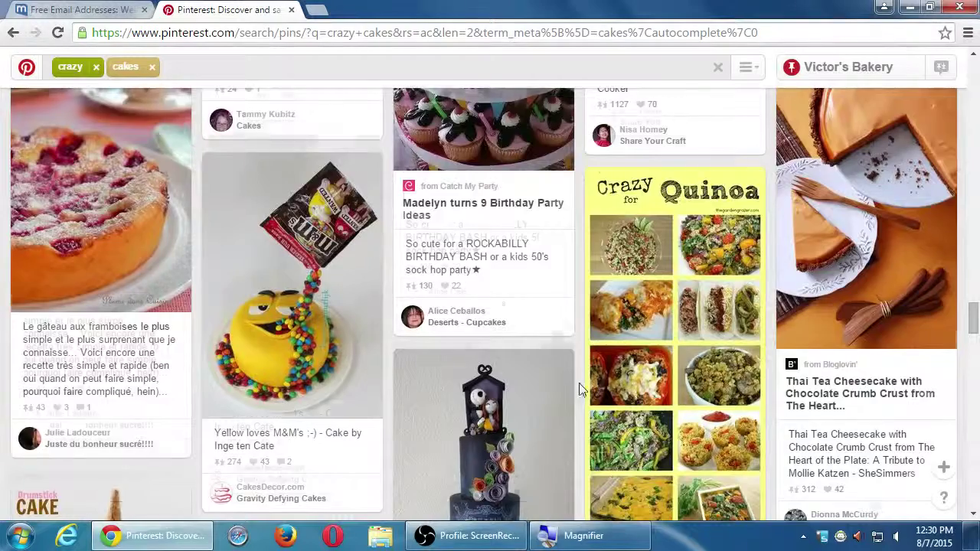
scroll(578, 389, "down", 10)
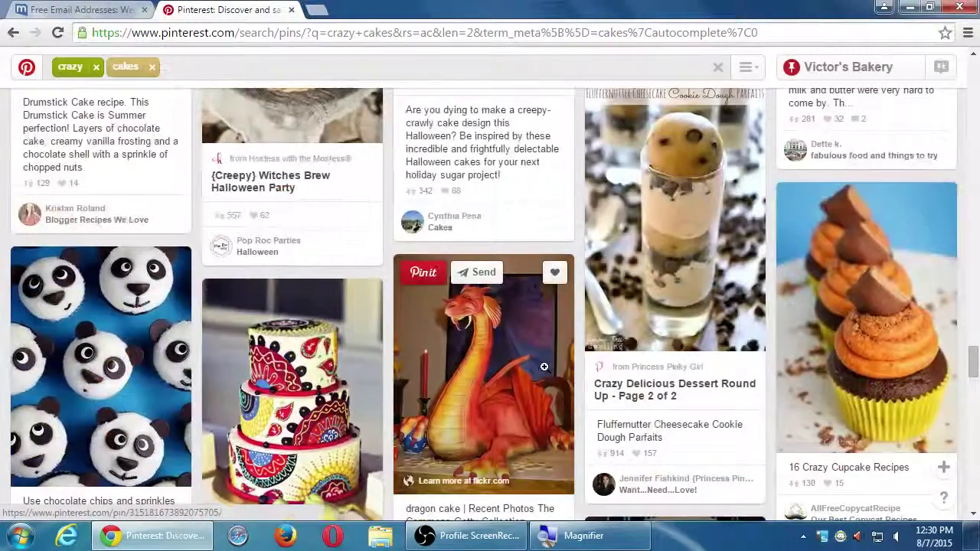
scroll(534, 361, "down", 2)
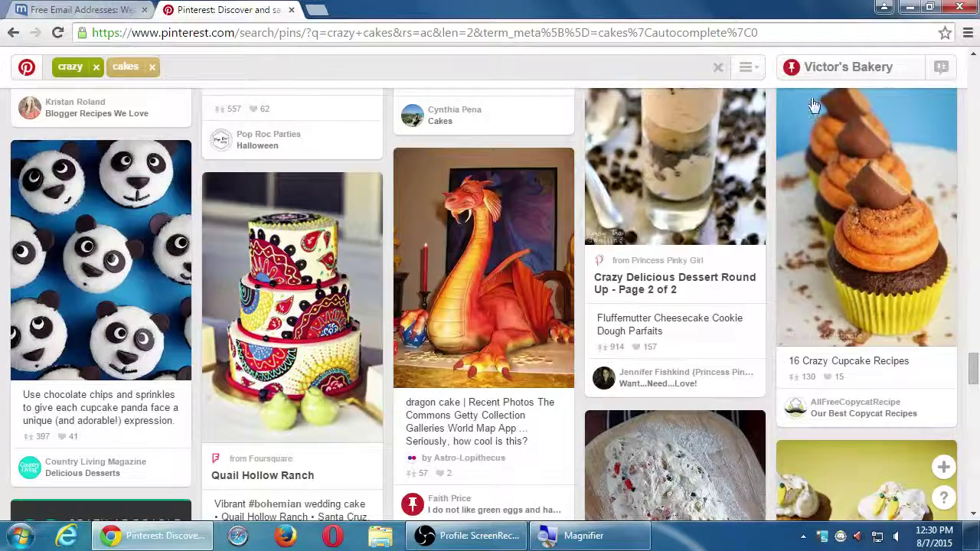
Open the Victor's Bakery profile and change the Crazy Cakes board's cover to the topsy-turvy birthday cake image, adjusting its framing
left_click(820, 68)
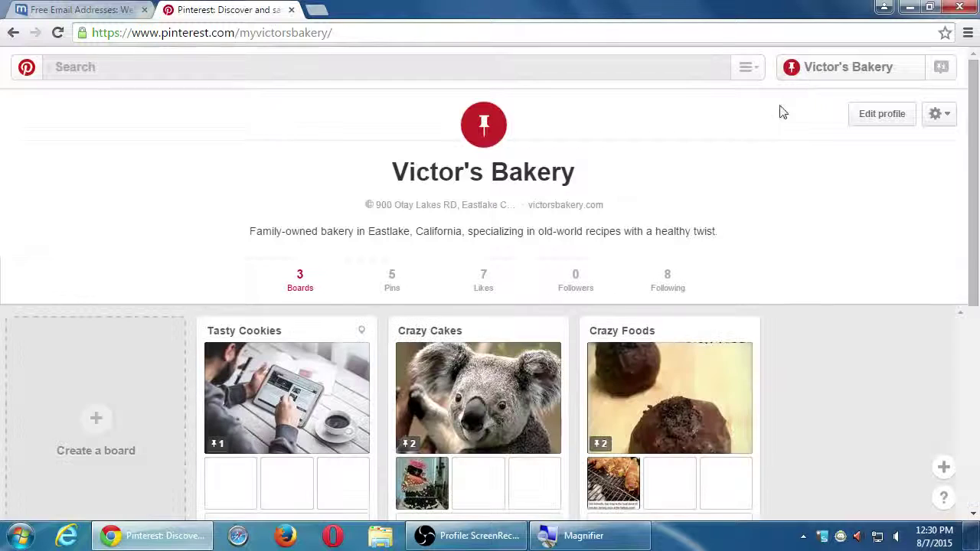
scroll(842, 237, "down", 2)
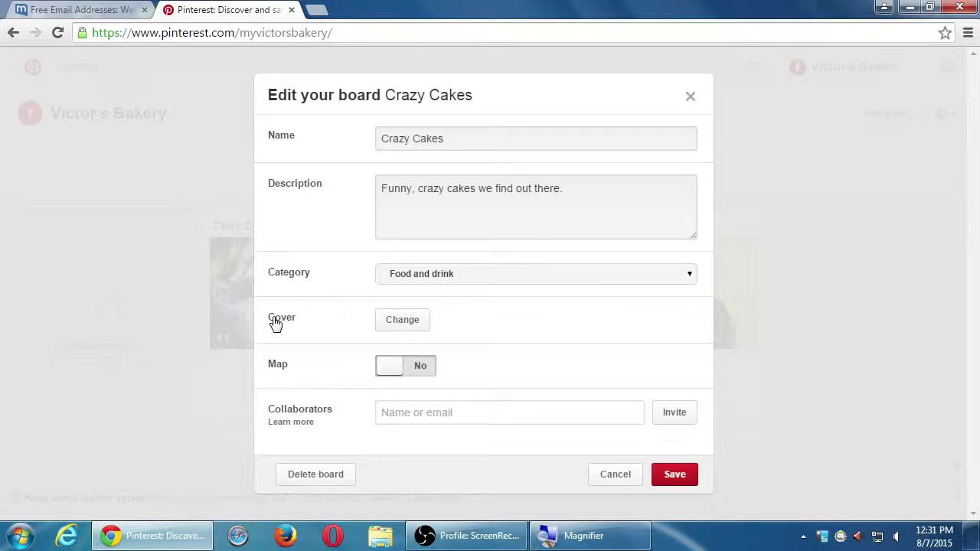
left_click_drag(271, 318, 298, 320)
left_click(399, 322)
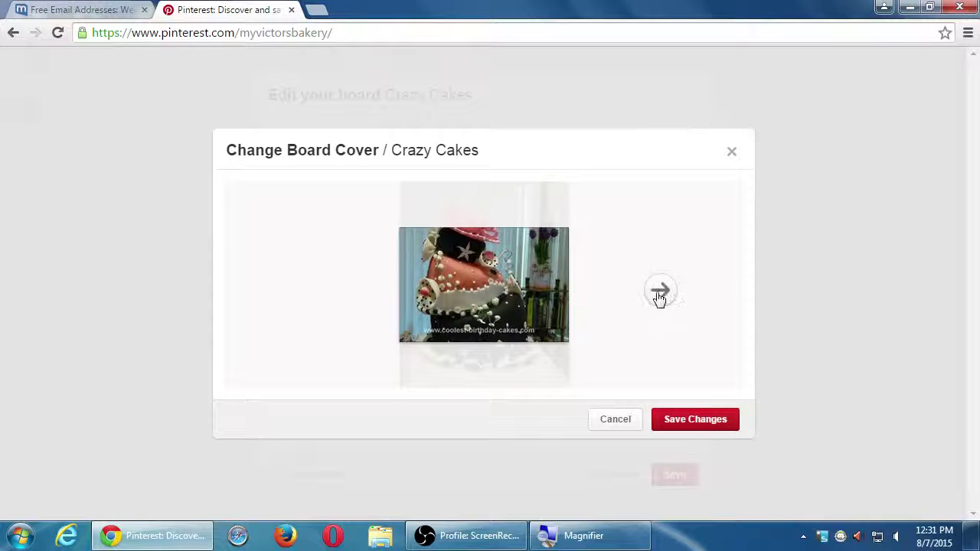
left_click(660, 291)
left_click(307, 294)
left_click_drag(492, 310, 498, 306)
left_click(670, 419)
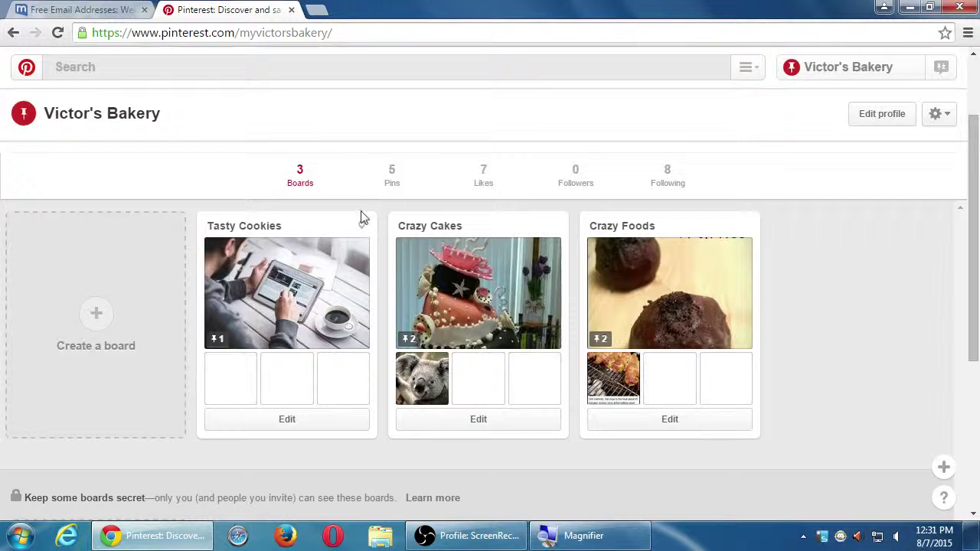
Set the Crazy Foods board's cover to the chocolate ball image with its framing shifted, save the board and reload the profile page
left_click(681, 423)
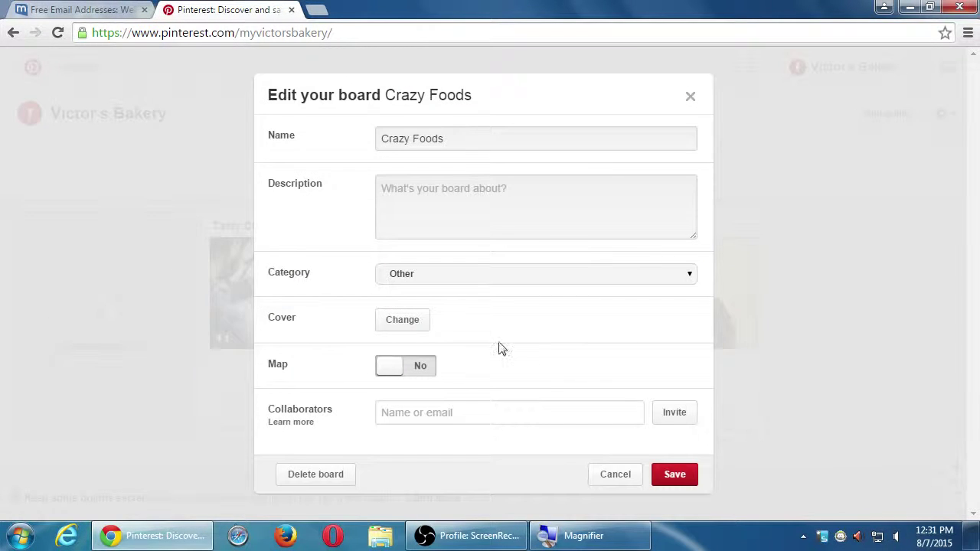
left_click(422, 325)
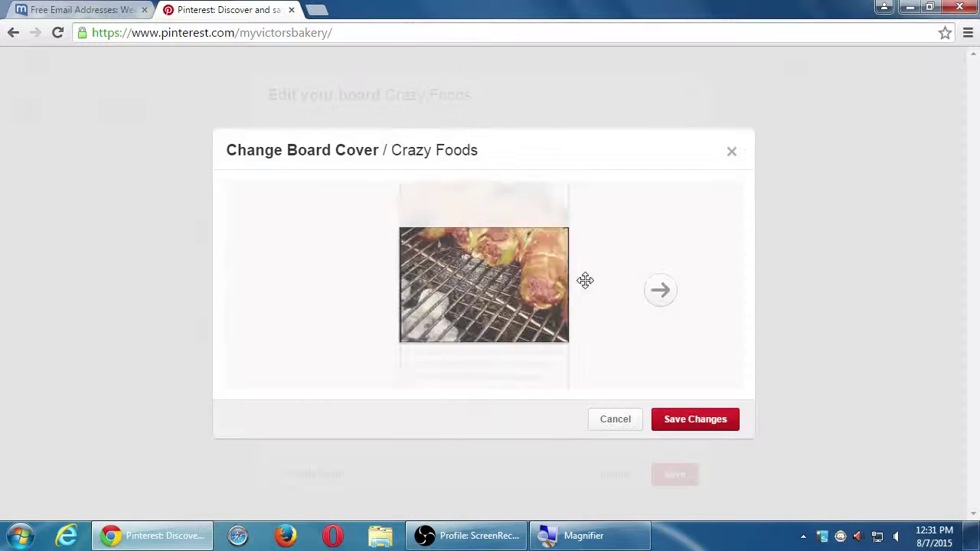
left_click(661, 292)
left_click_drag(534, 286, 525, 253)
left_click(712, 420)
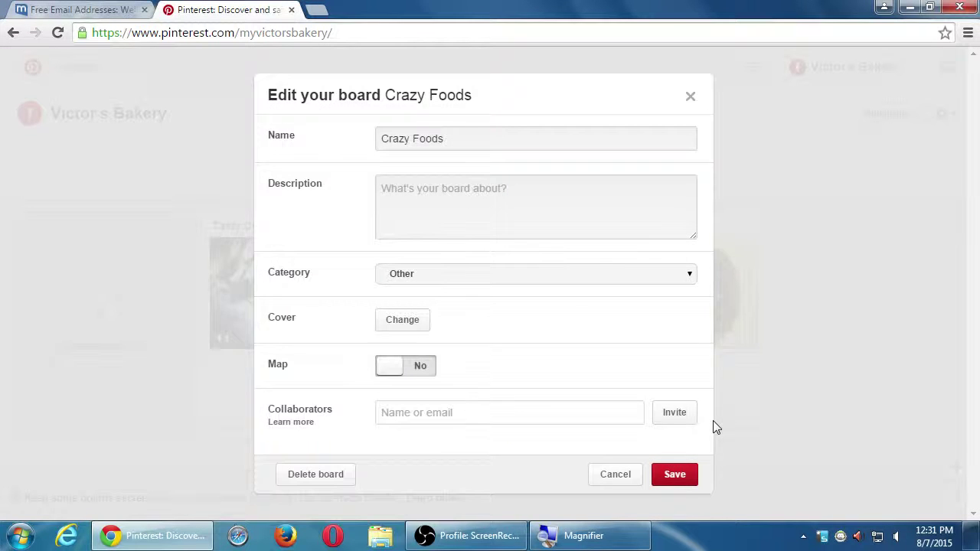
left_click(678, 475)
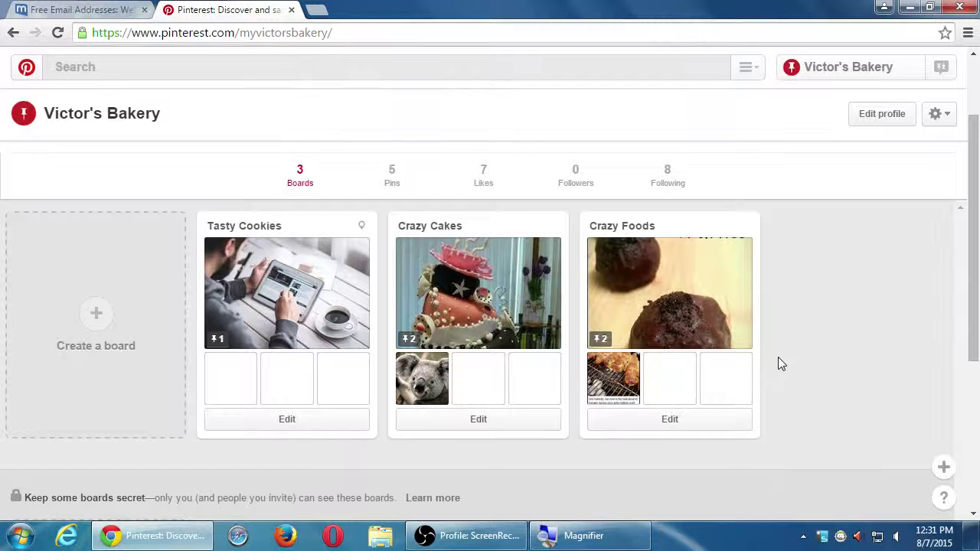
key("F5")
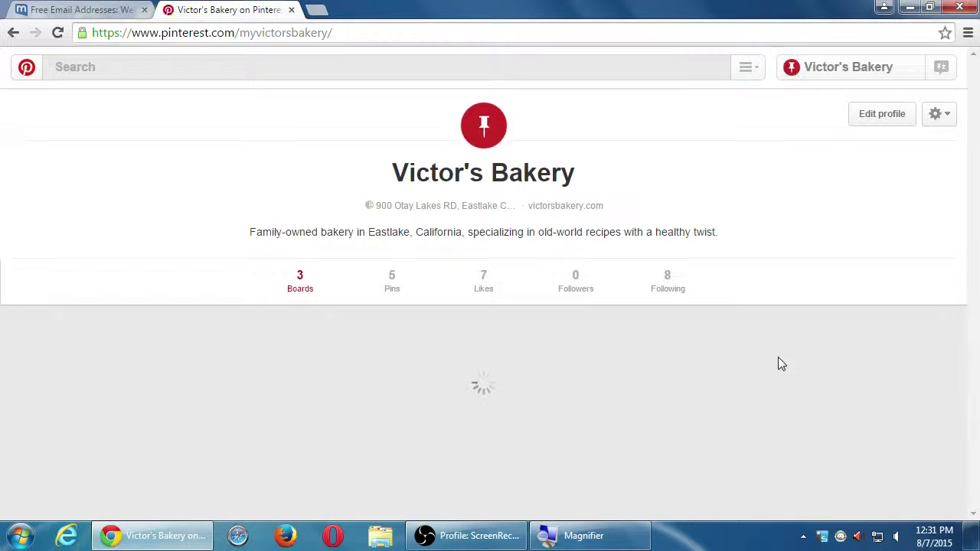
scroll(778, 358, "down", 1)
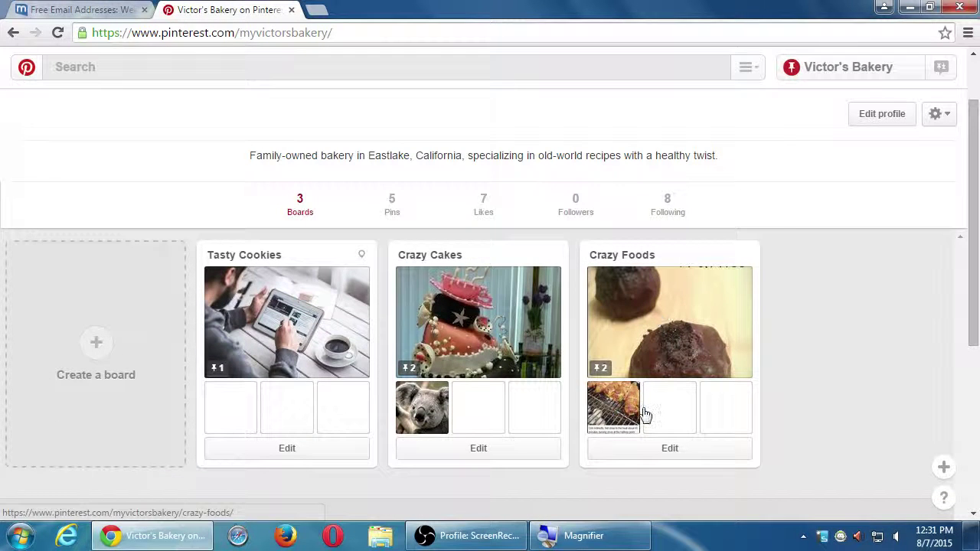
Change the Crazy Foods board's cover again, choosing the chocolate ball image and reframing it around the dessert
left_click(654, 454)
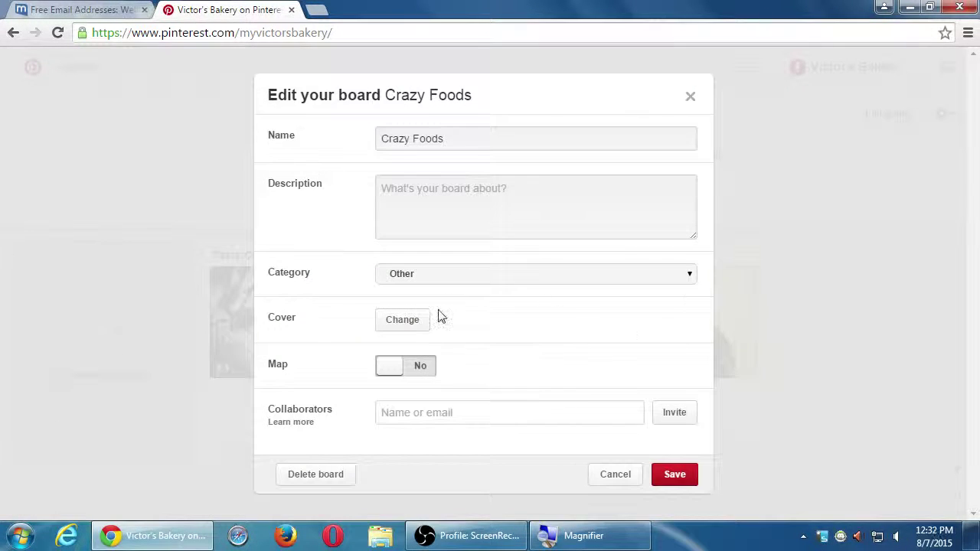
left_click(404, 324)
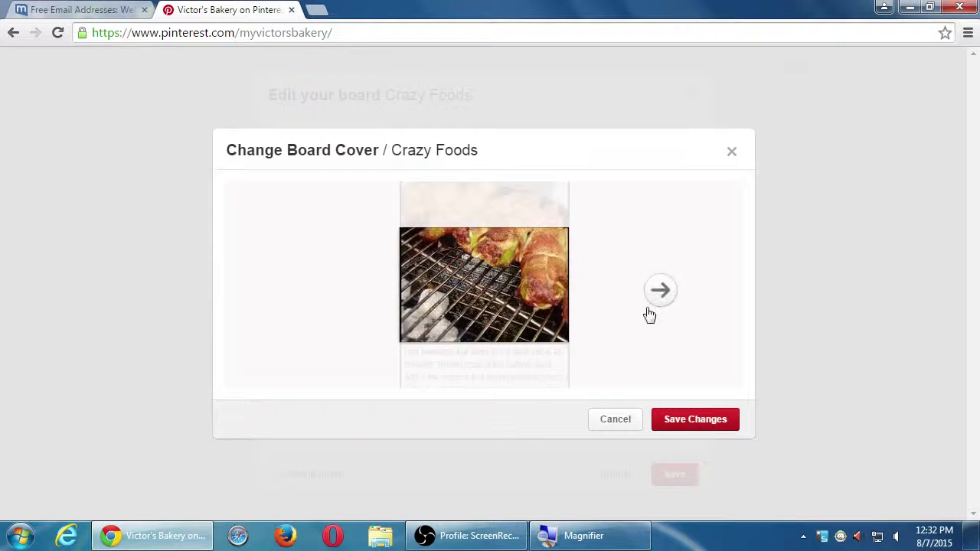
left_click(657, 299)
left_click_drag(563, 294, 526, 208)
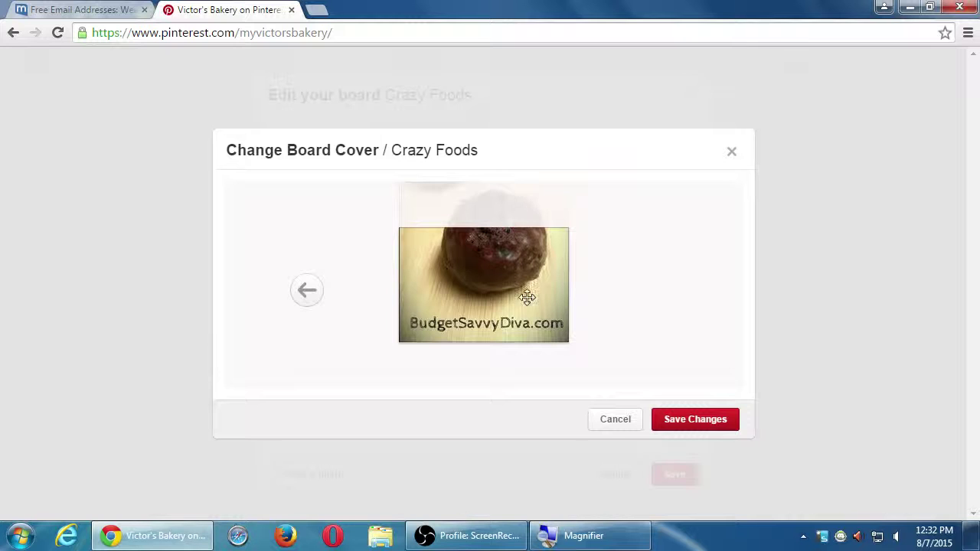
left_click_drag(528, 291, 524, 331)
left_click(688, 422)
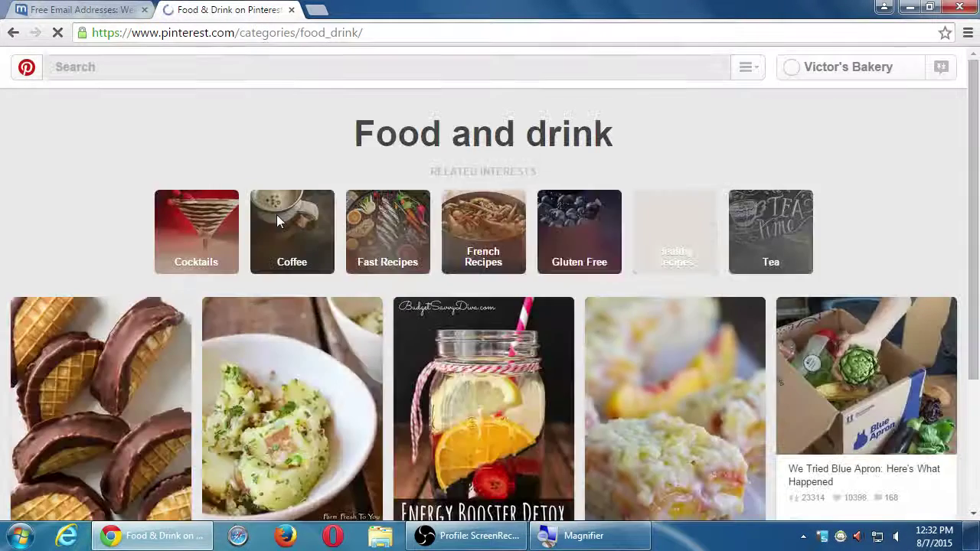
Look through the related interests and pins in the Food and drink category
scroll(267, 360, "down", 3)
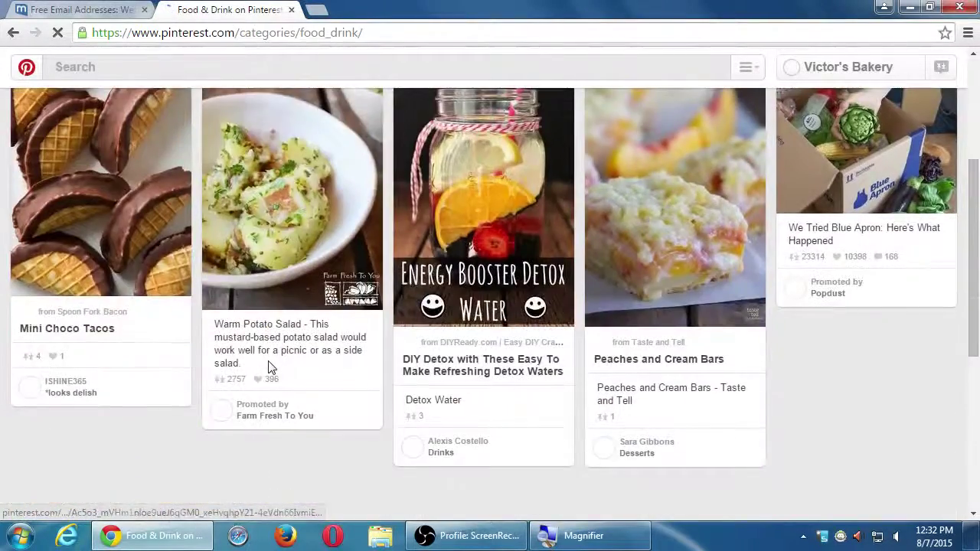
scroll(267, 359, "up", 3)
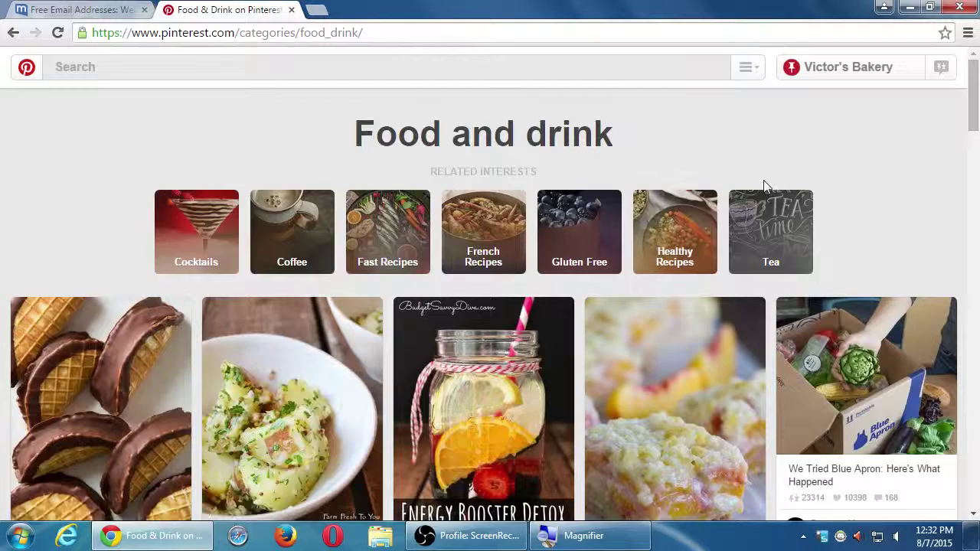
scroll(470, 290, "down", 3)
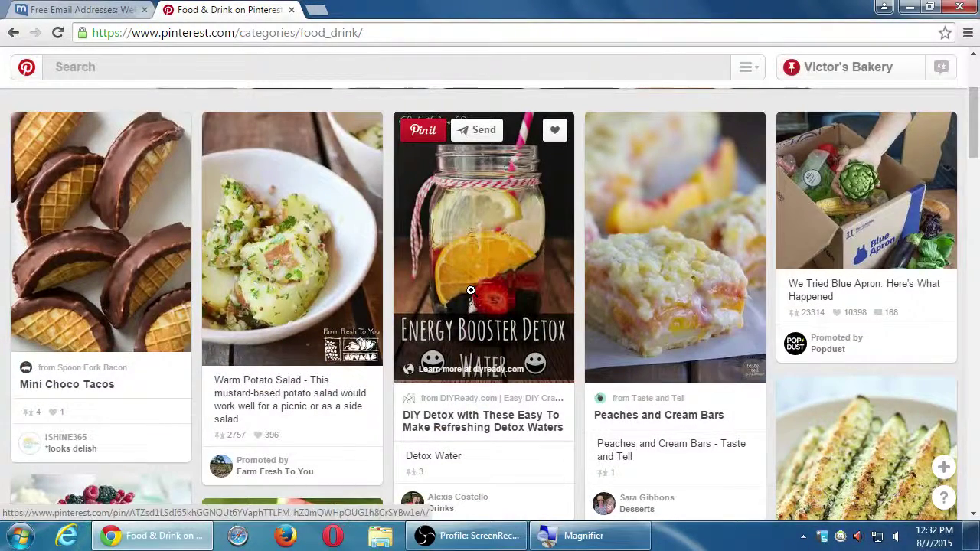
Repin the Peaches and Cream Bars pin from the Food and drink category to the Crazy Foods board
scroll(470, 290, "down", 1)
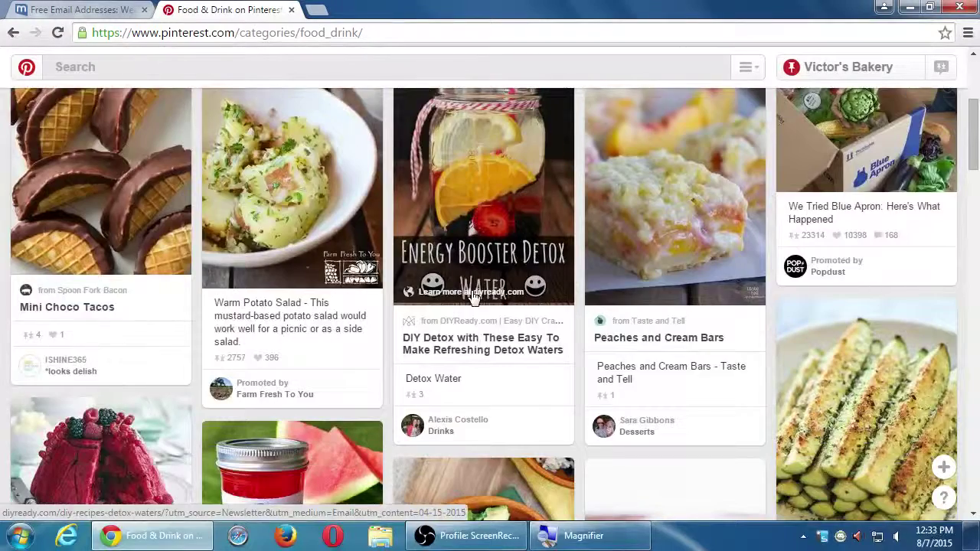
scroll(470, 290, "down", 3)
scroll(470, 290, "up", 5)
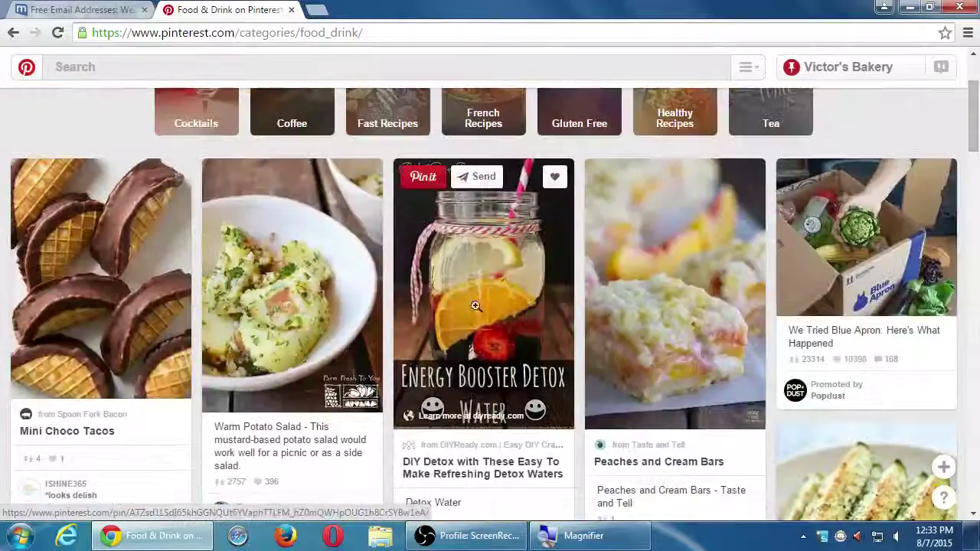
left_click(614, 177)
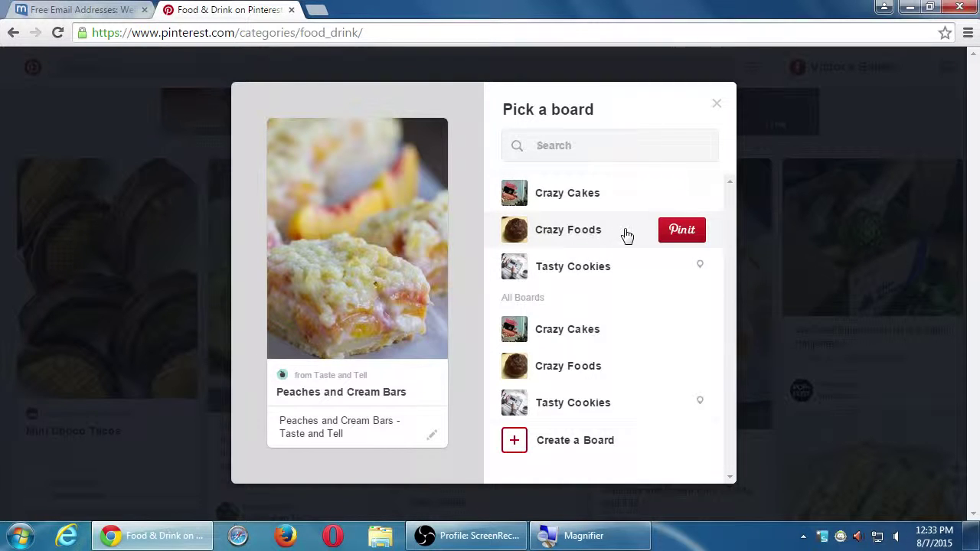
left_click(676, 231)
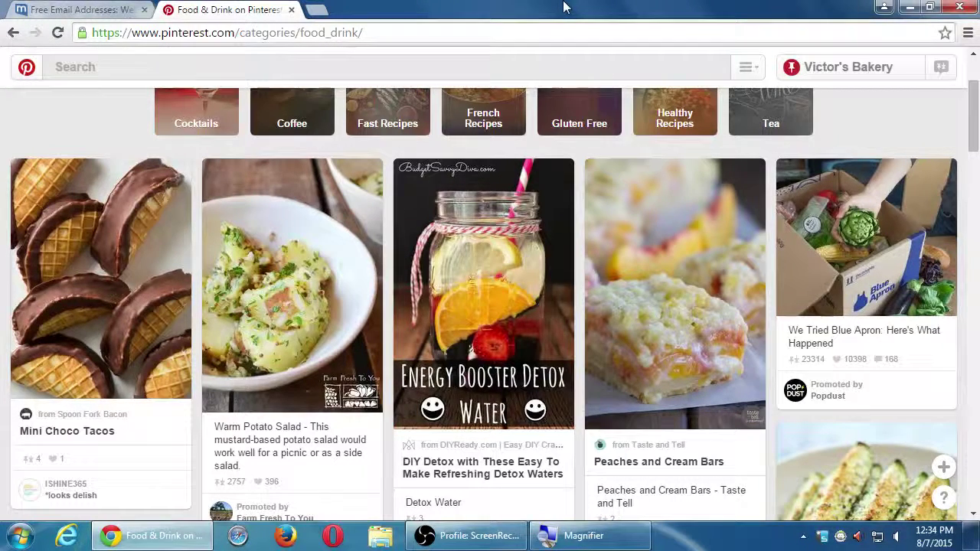
Open the *looks delish board that holds the Mini Choco Tacos pin and look through its pins
left_click(77, 492)
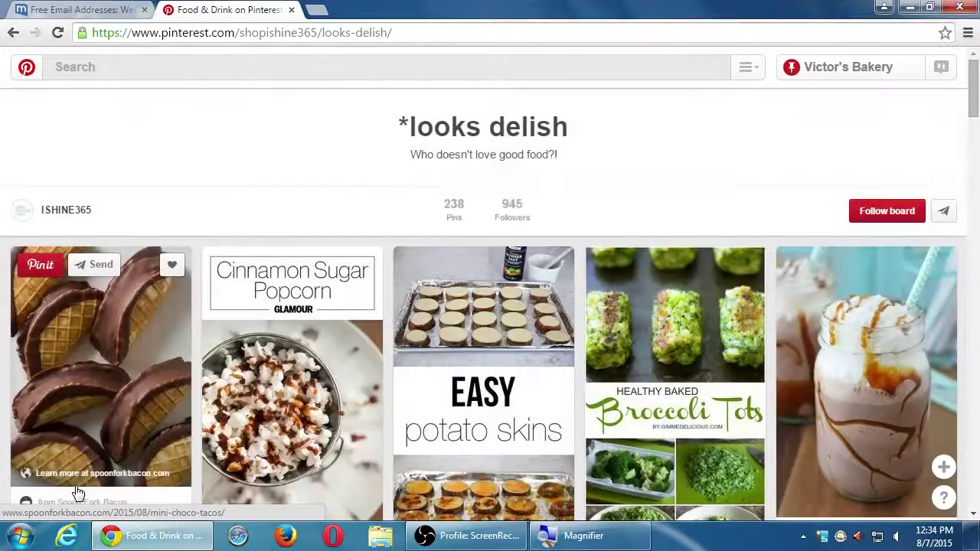
scroll(263, 396, "down", 2)
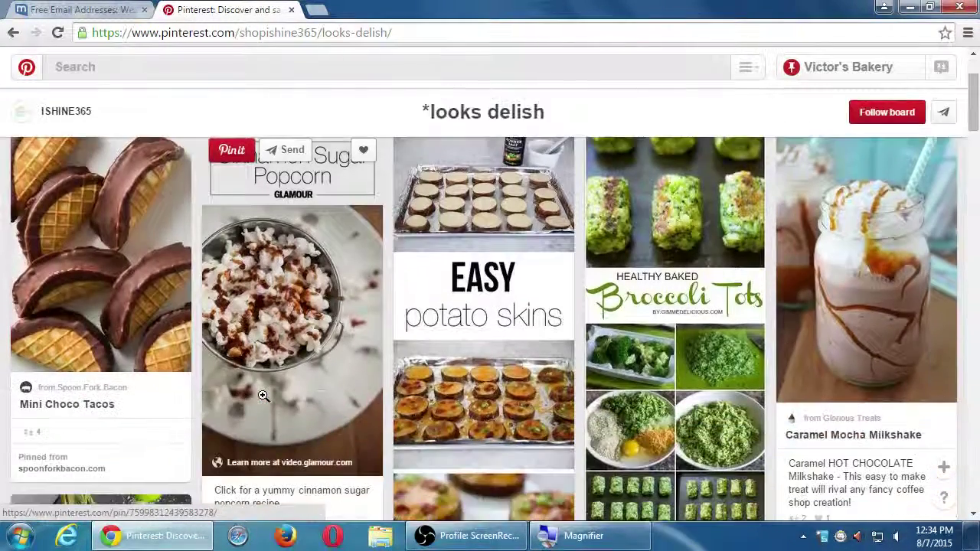
scroll(262, 396, "down", 3)
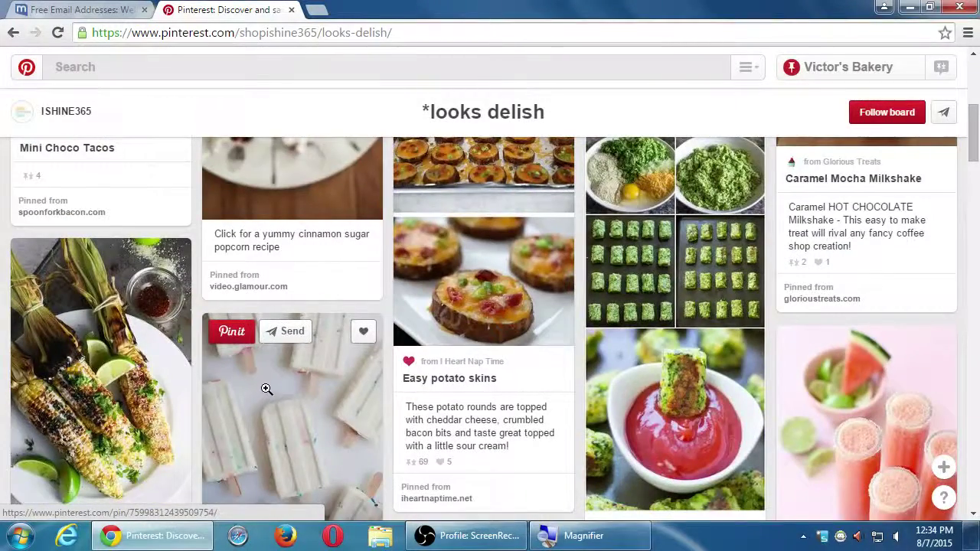
scroll(267, 389, "up", 3)
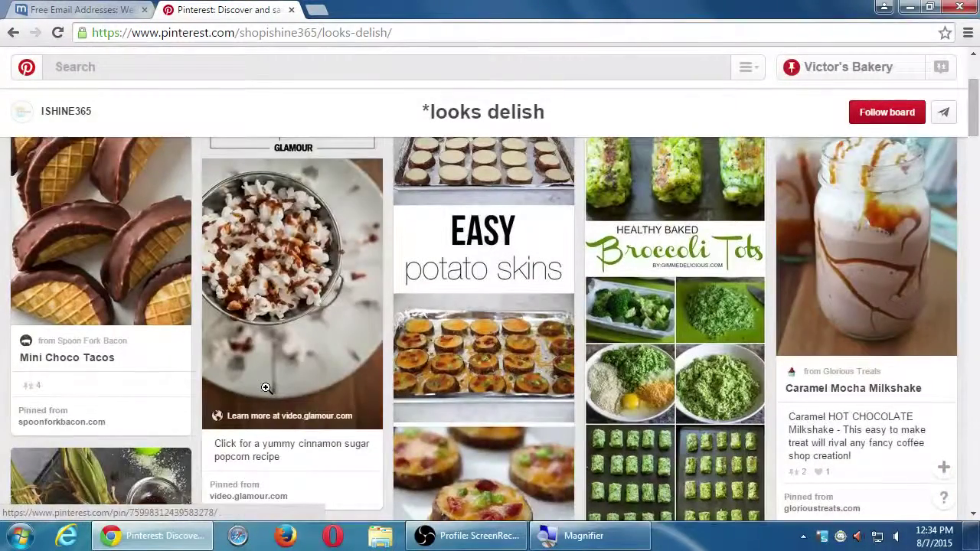
scroll(266, 388, "up", 1)
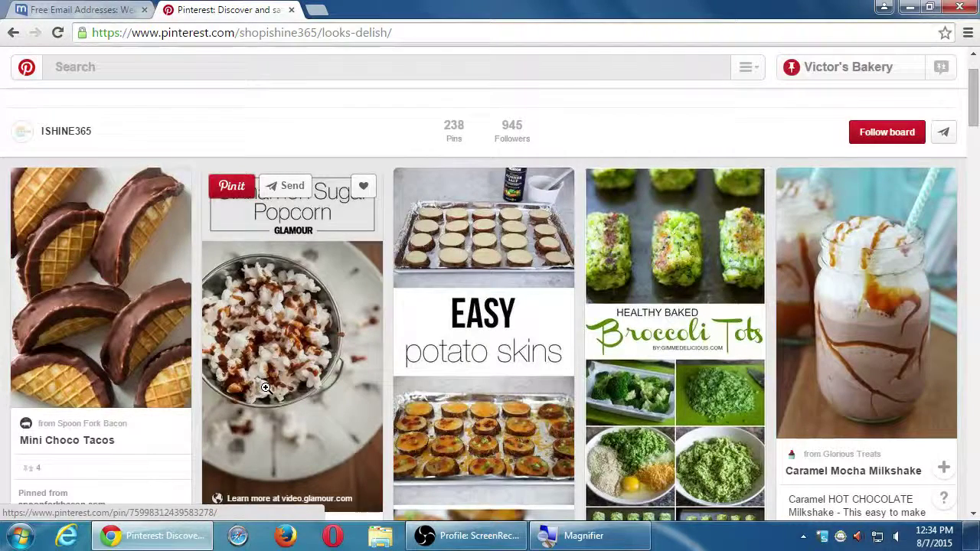
scroll(266, 388, "up", 1)
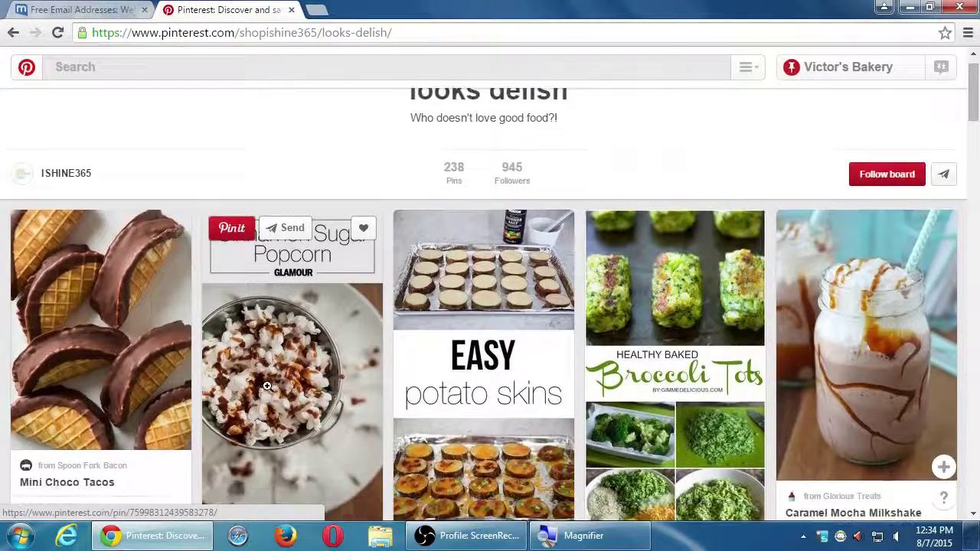
scroll(266, 388, "down", 5)
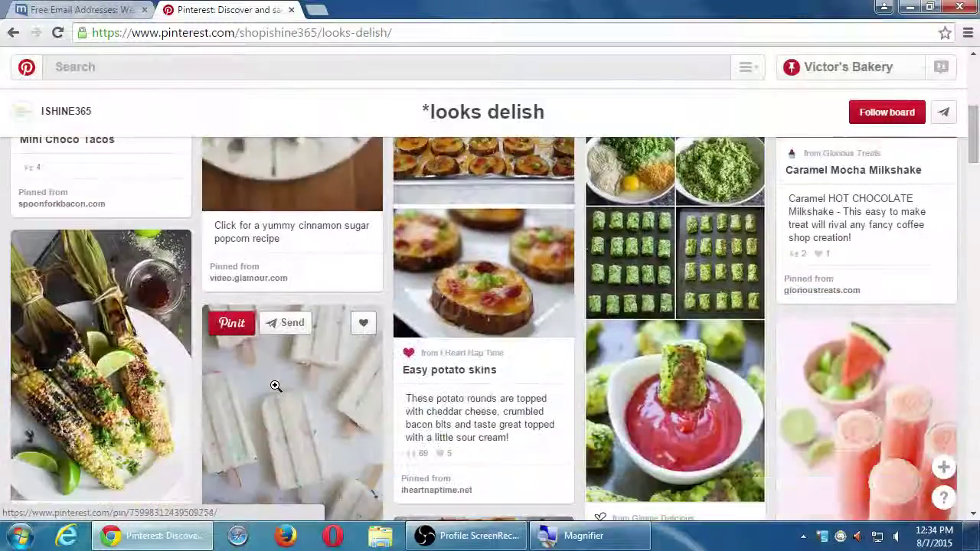
scroll(275, 386, "down", 1)
scroll(276, 386, "down", 5)
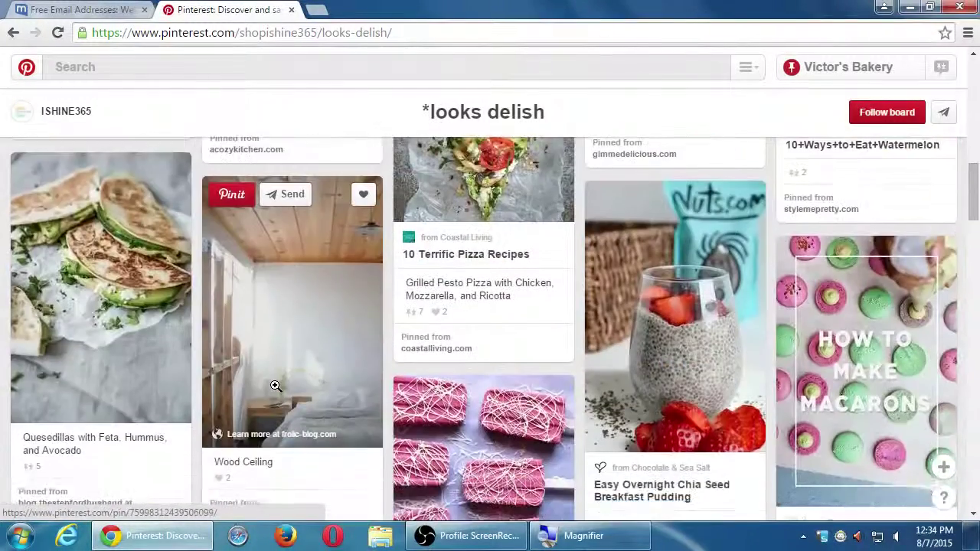
scroll(276, 386, "down", 6)
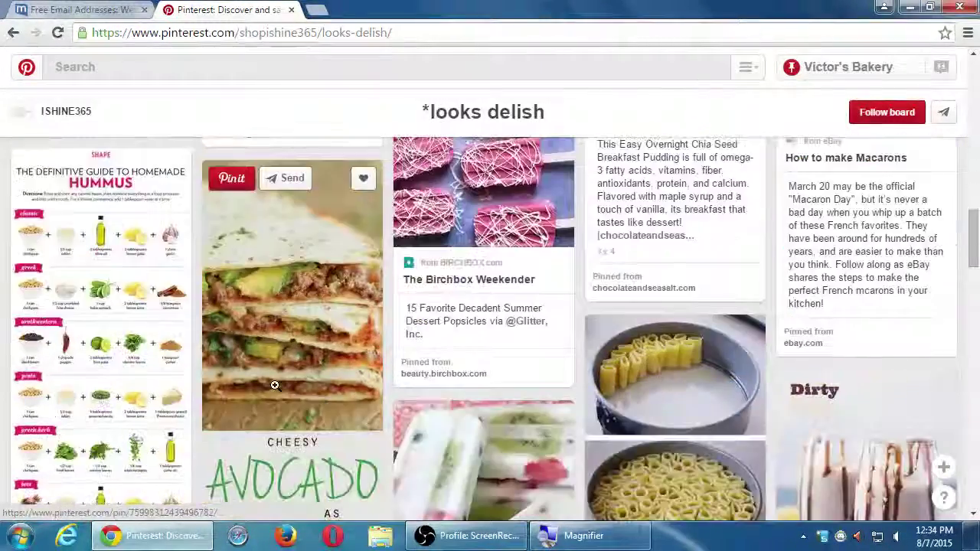
scroll(275, 385, "down", 1)
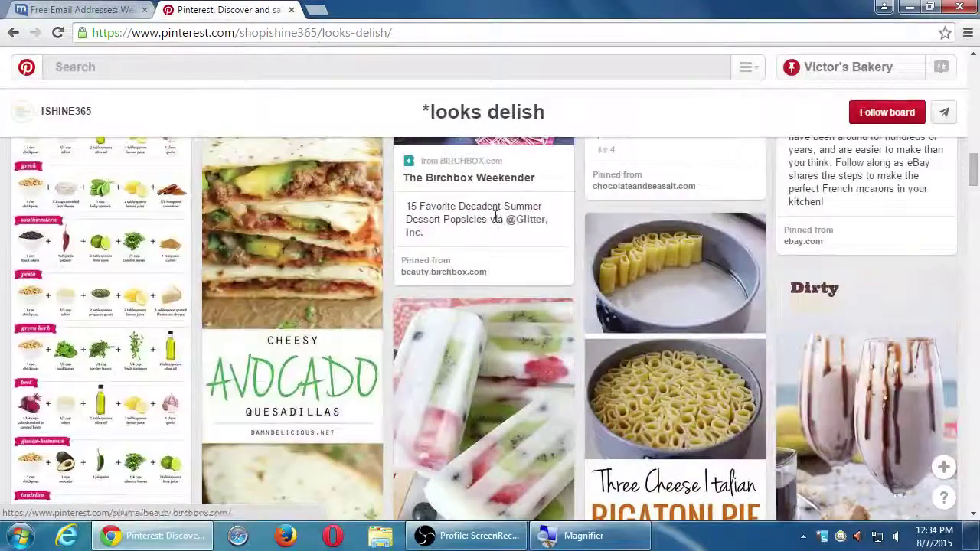
scroll(472, 486, "down", 1)
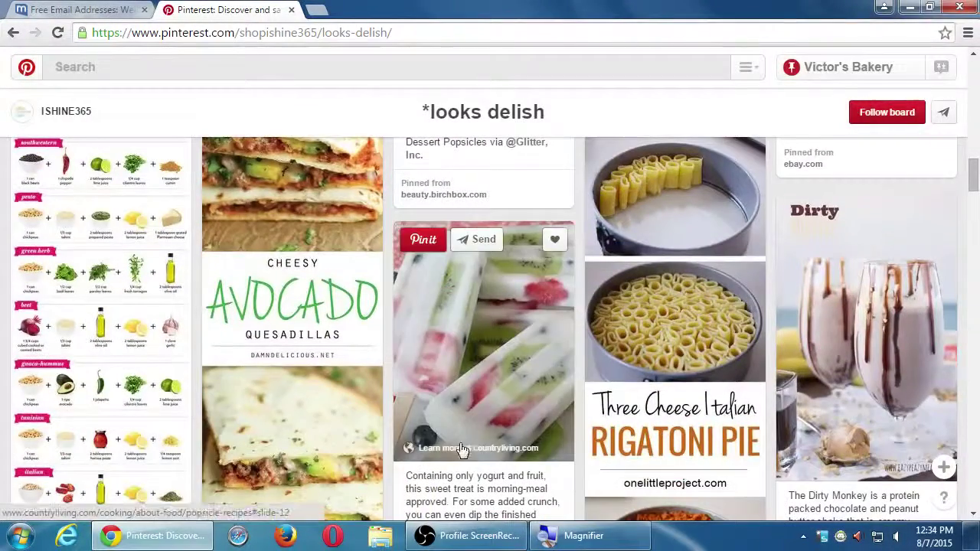
Open the Victor's Bakery profile and review its boards, including the secret boards area
left_click(815, 70)
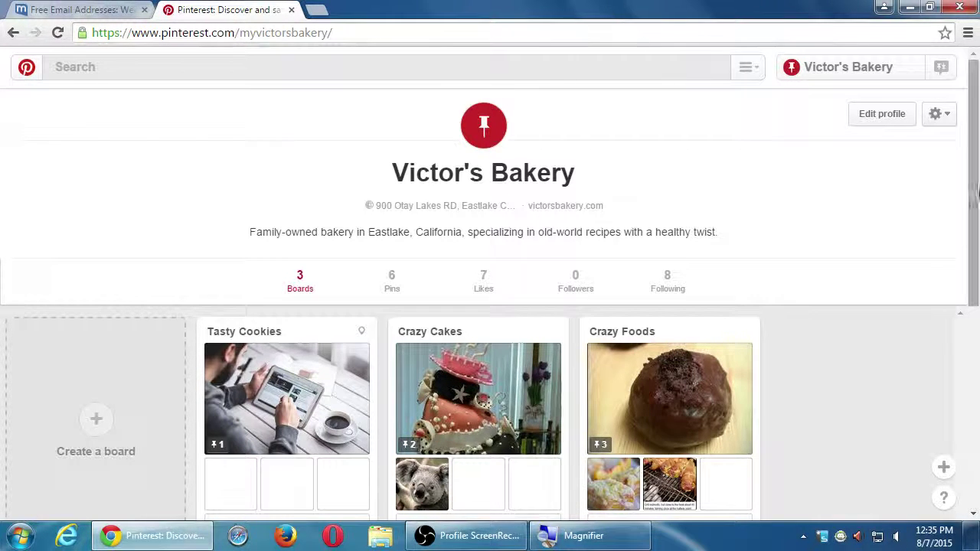
scroll(906, 213, "down", 5)
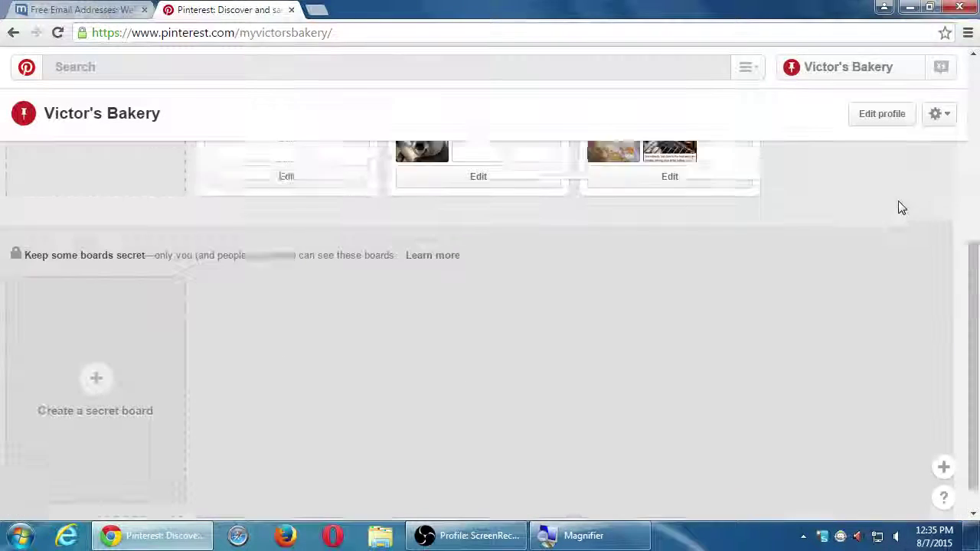
scroll(900, 210, "up", 5)
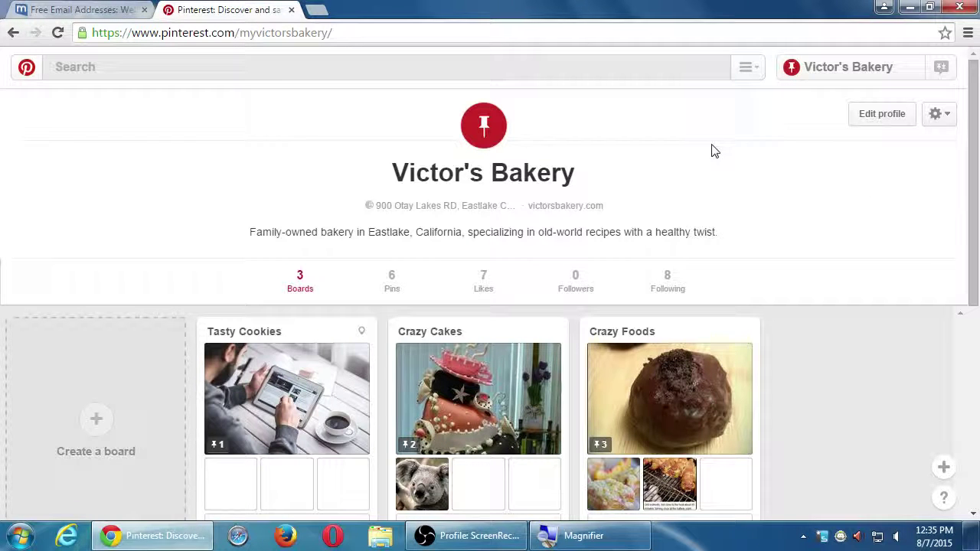
scroll(770, 204, "down", 3)
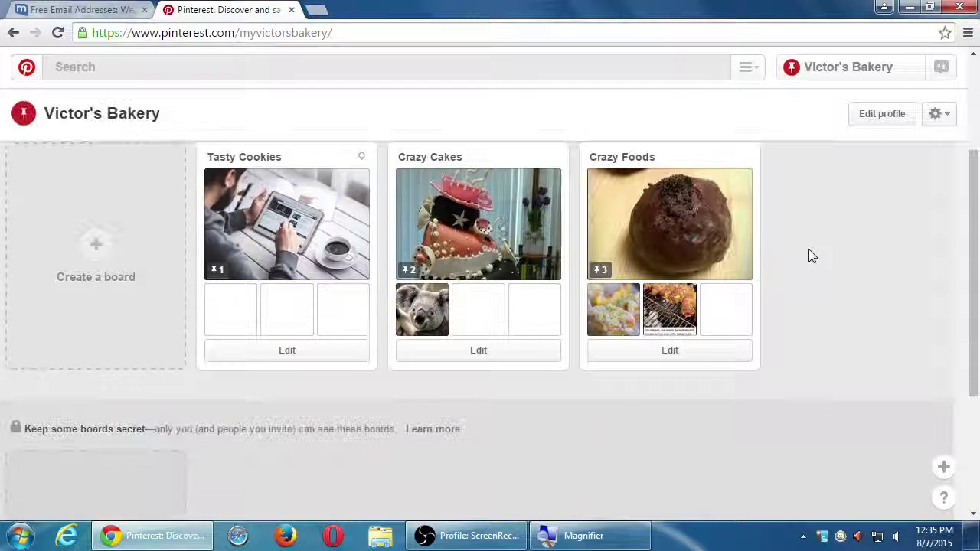
scroll(813, 256, "down", 1)
scroll(809, 252, "up", 2)
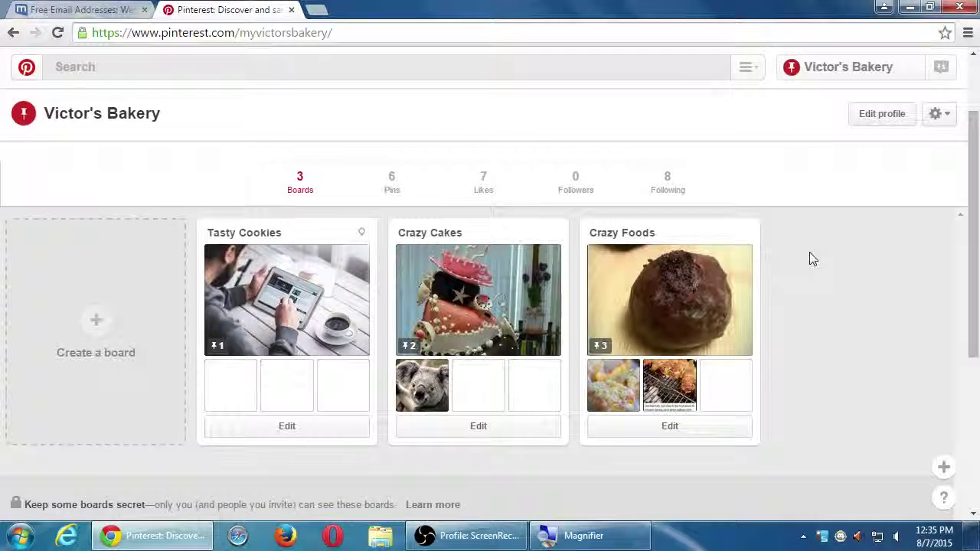
scroll(809, 252, "up", 2)
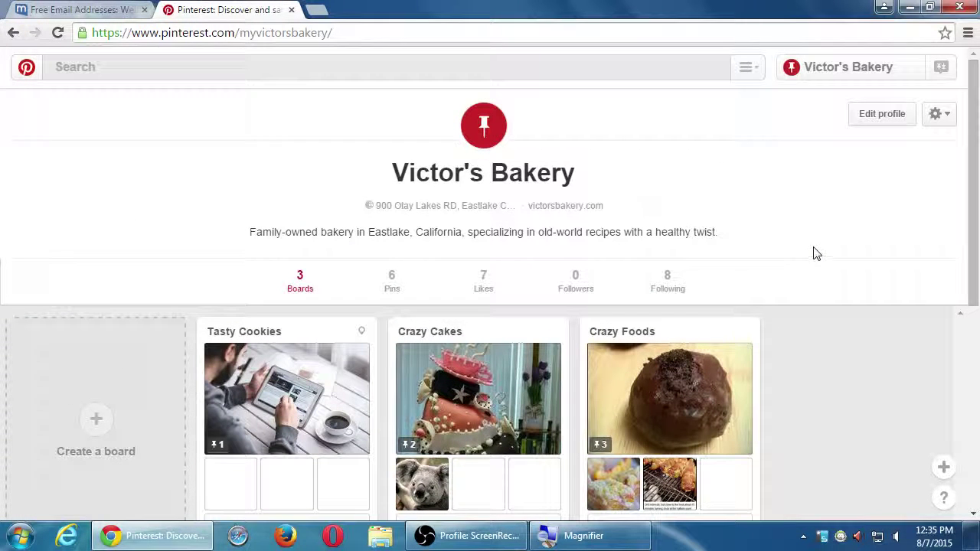